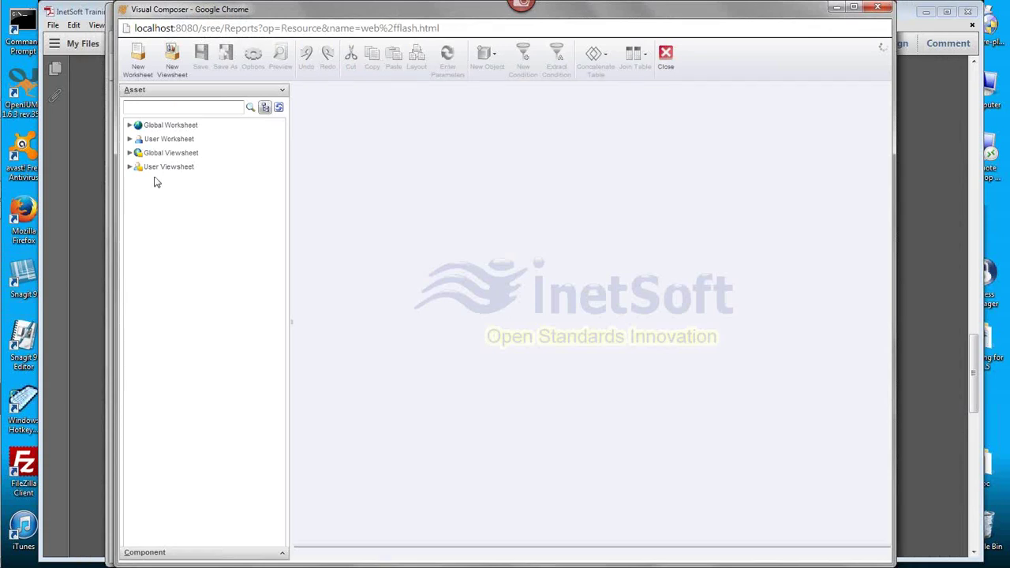
Open the webinarFiltering viewsheet from the Global Viewsheet assets and expand the Sales Explore source's Sales table to its fields.
left_click(130, 152)
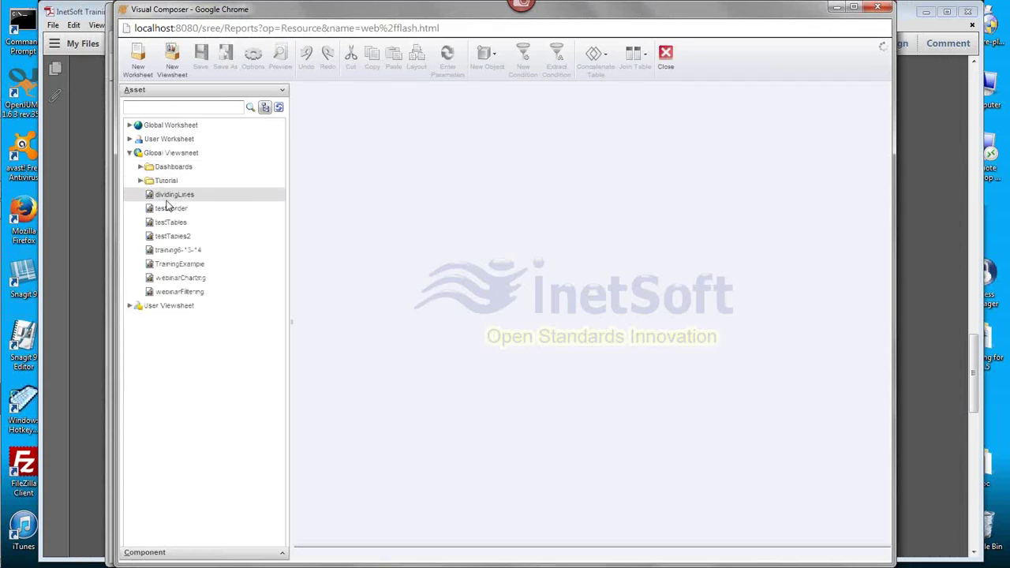
double_click(151, 292)
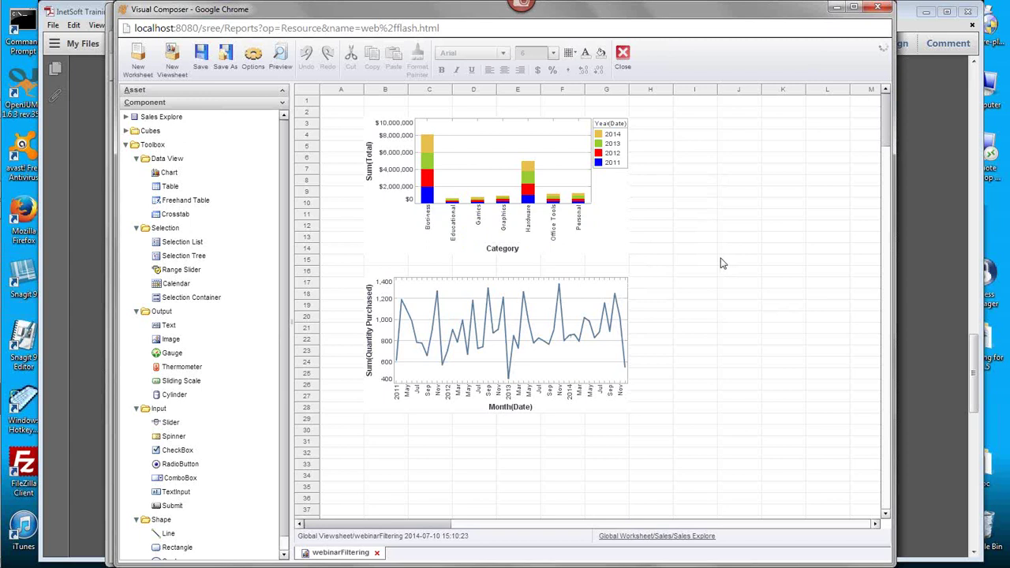
left_click(125, 117)
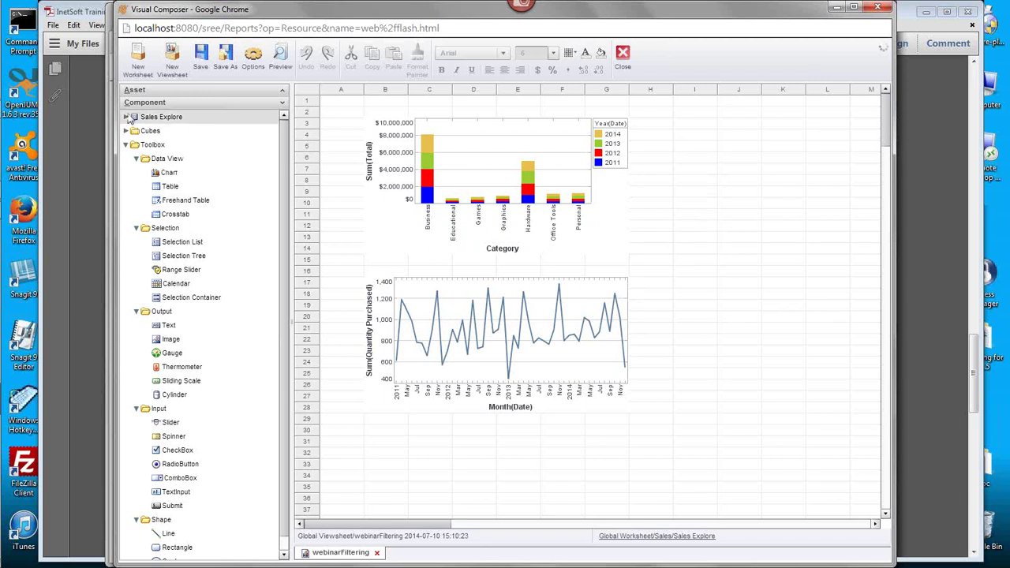
left_click(136, 130)
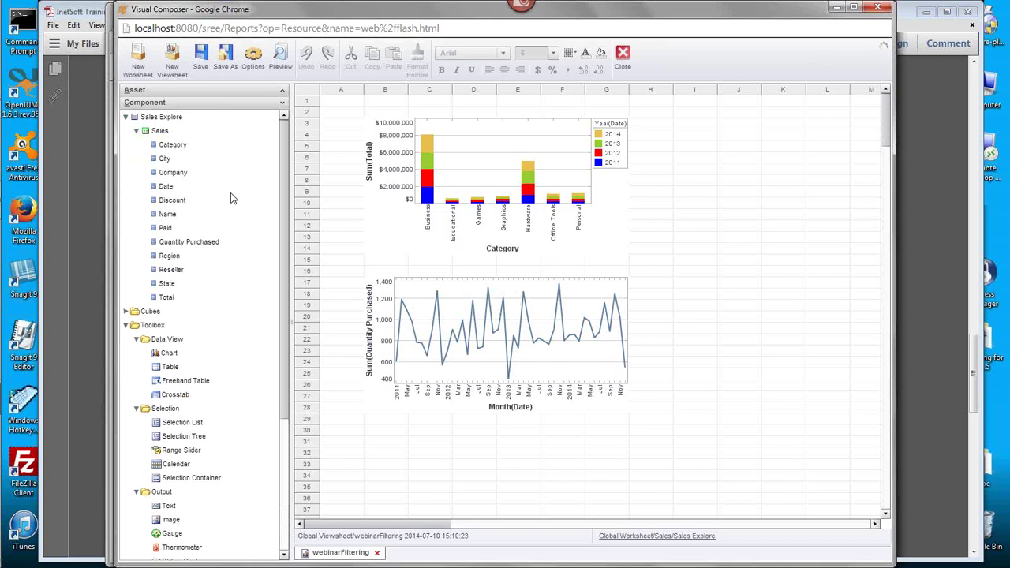
Add a Category selection list at cell J3 beside the charts, widened to two columns and extended down to row 12.
left_click(183, 148)
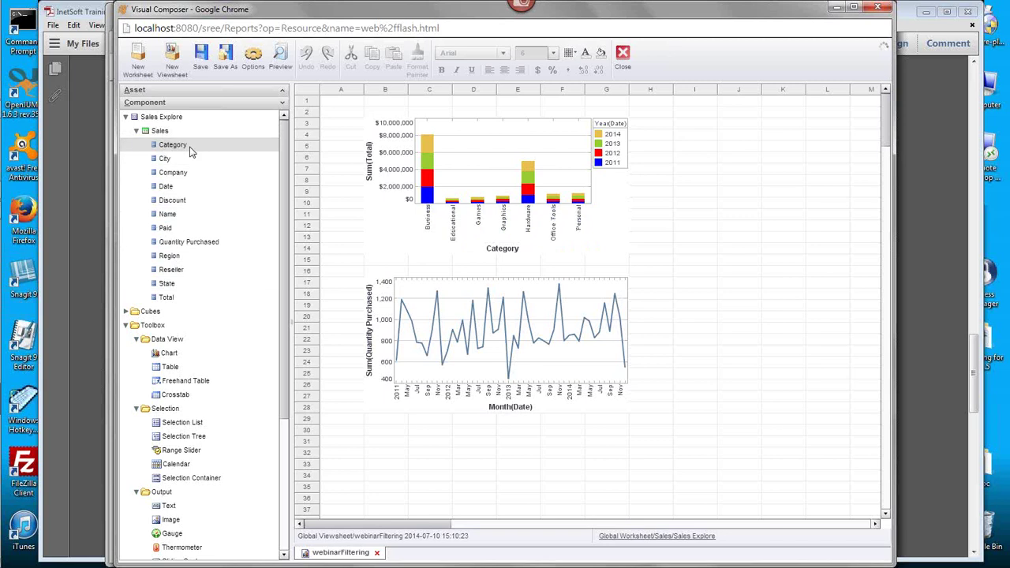
left_click_drag(189, 145, 731, 125)
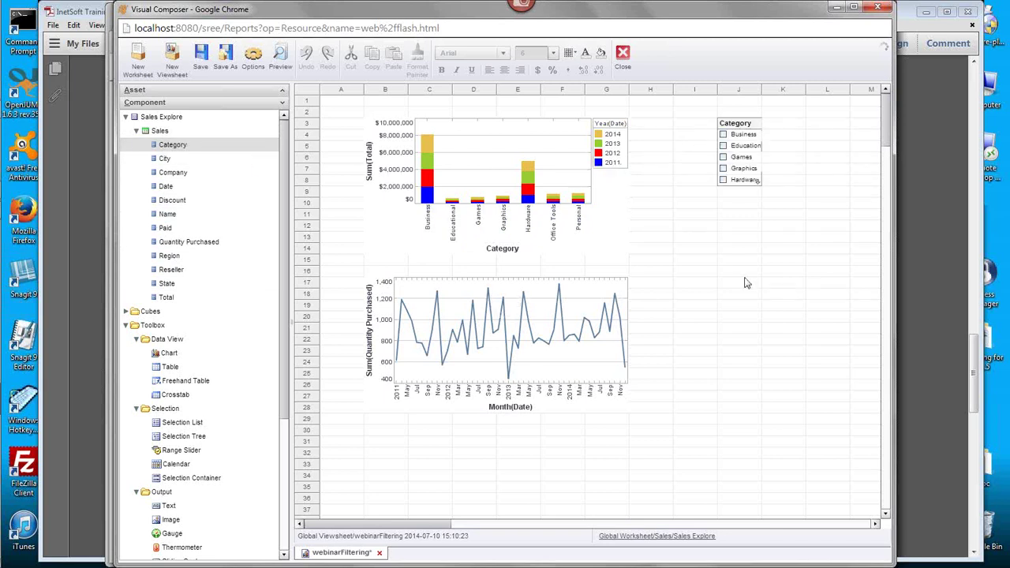
left_click(740, 169)
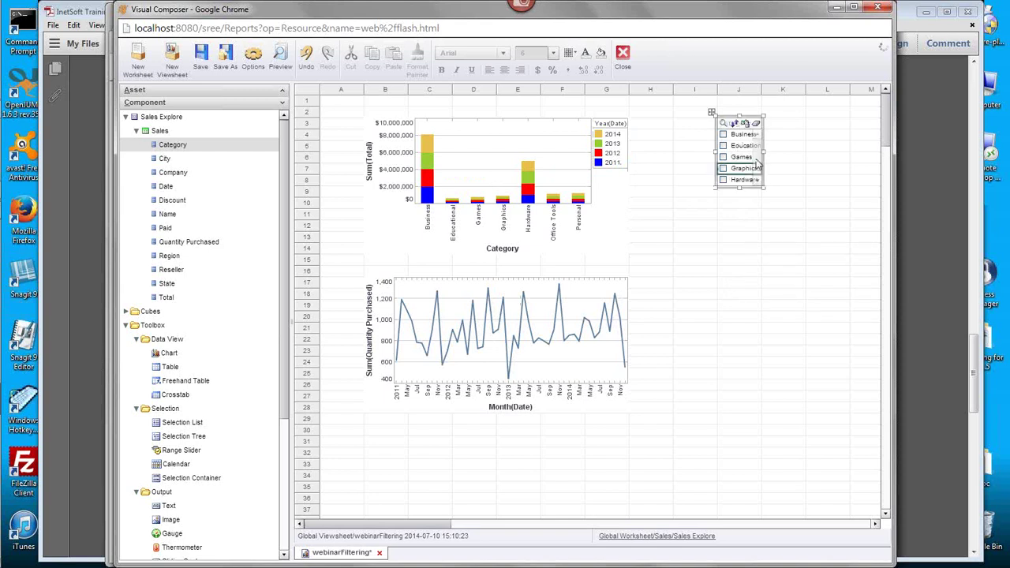
left_click_drag(766, 149, 773, 253)
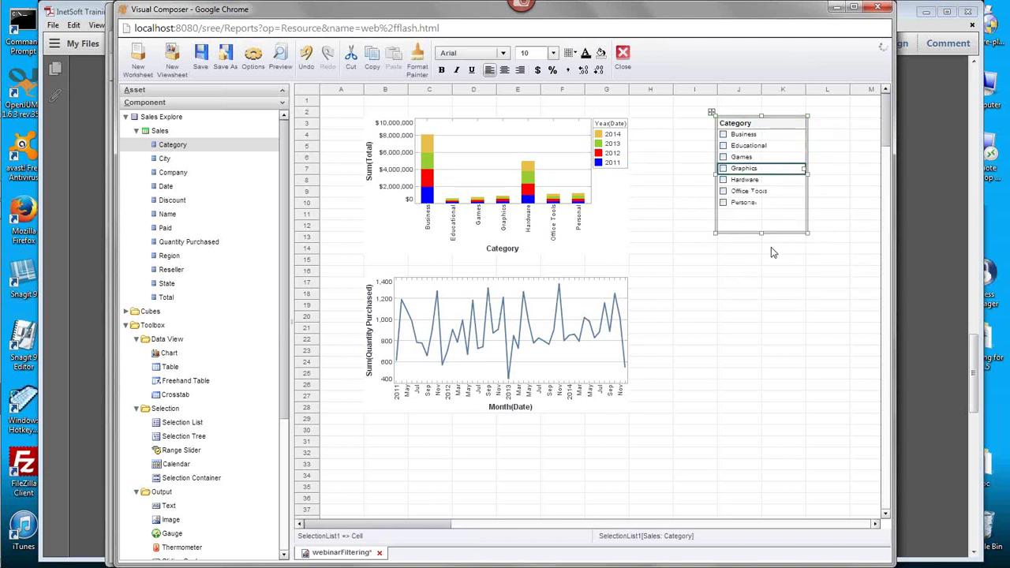
Filter both charts by selecting Educational, Graphics and Business in the Category list.
left_click(722, 146)
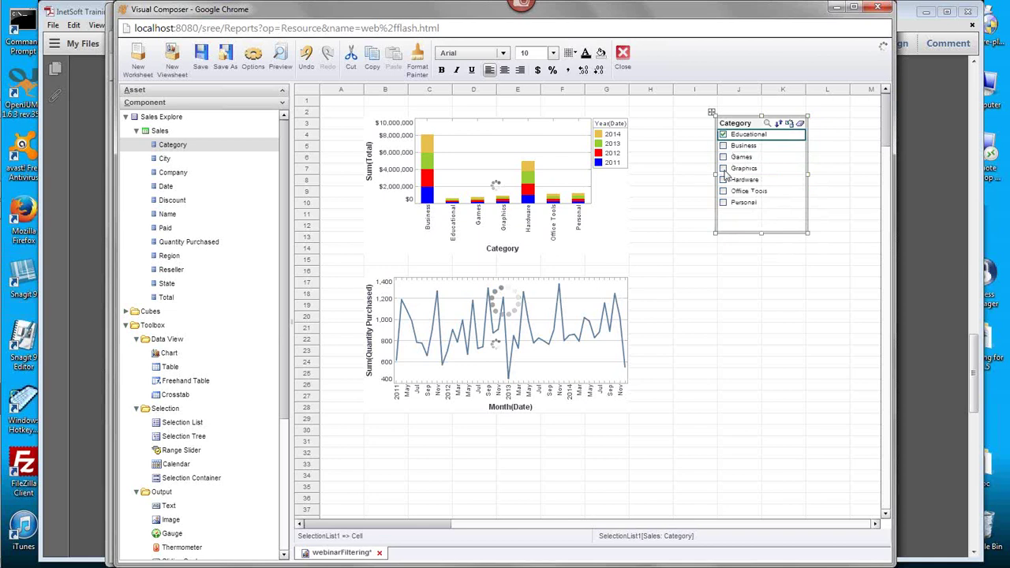
left_click(723, 168)
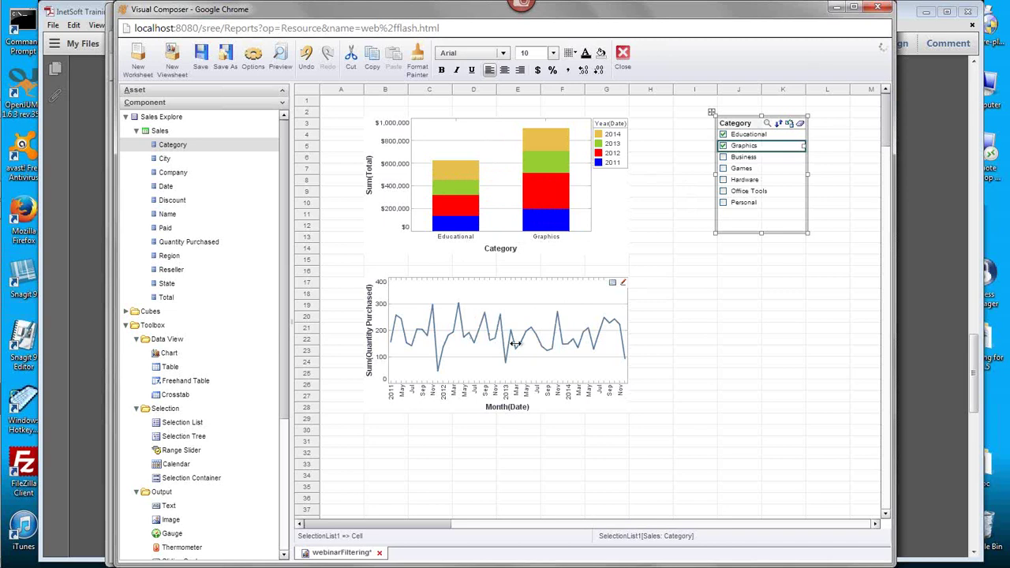
left_click(727, 158)
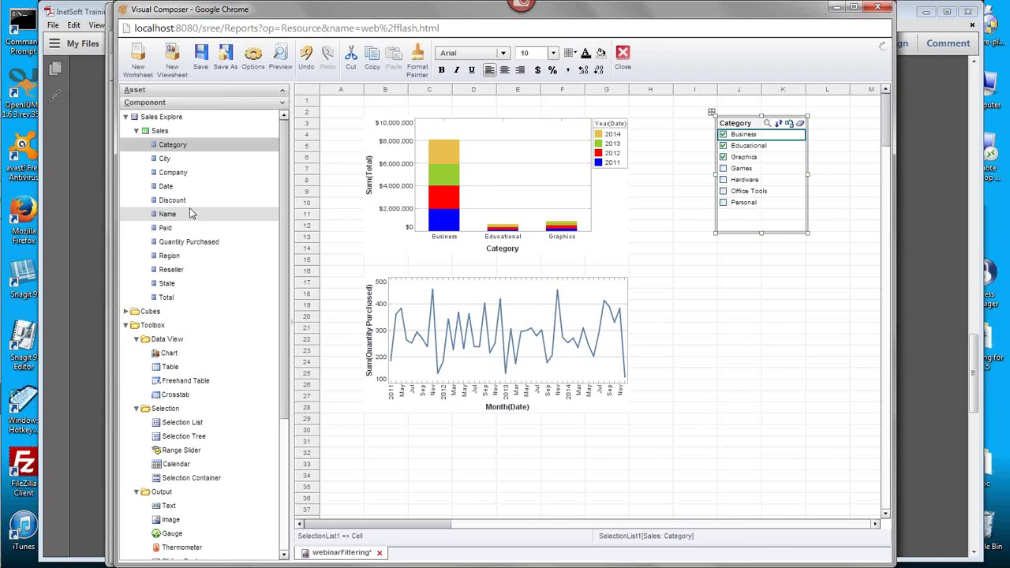
Add a Company selection list at row 15 below the Category list and extend it down to row 23.
left_click_drag(189, 175, 806, 288)
left_click(757, 290)
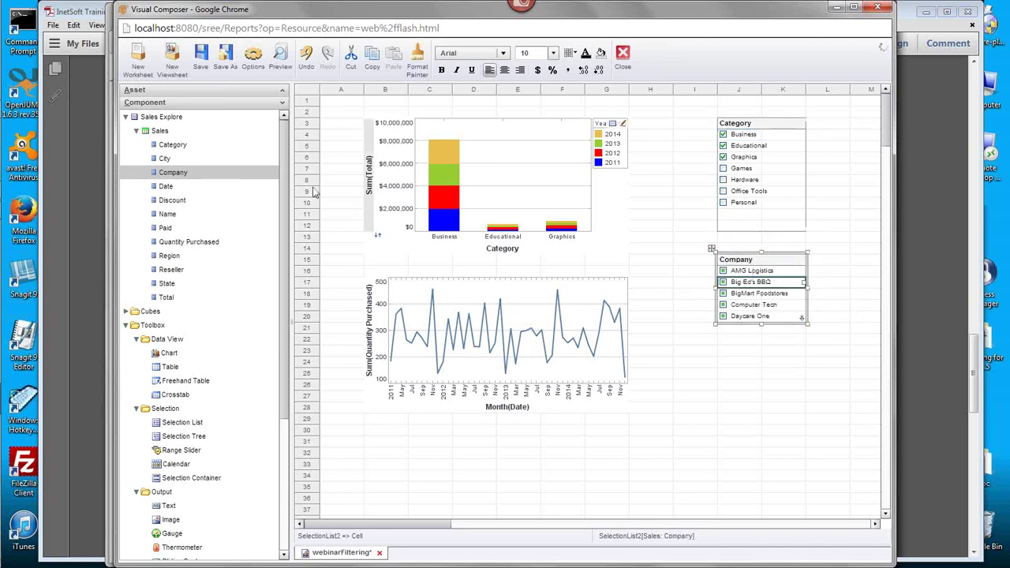
left_click_drag(762, 323, 764, 361)
Shorten the Category list to end at row 10 and move the Company list up to row 12.
left_click(759, 225)
left_click_drag(760, 233, 761, 210)
left_click(749, 261)
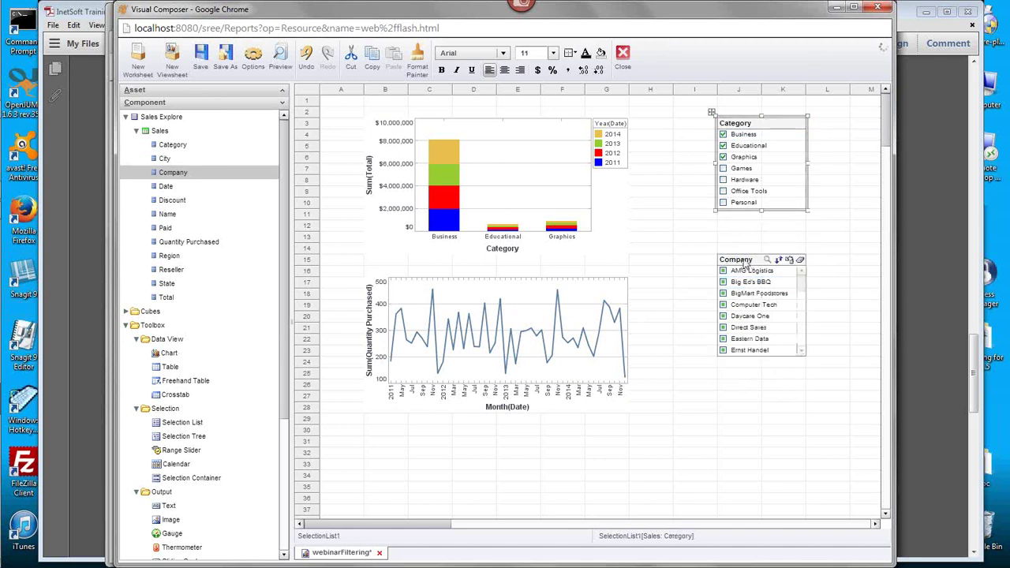
left_click_drag(749, 261, 750, 227)
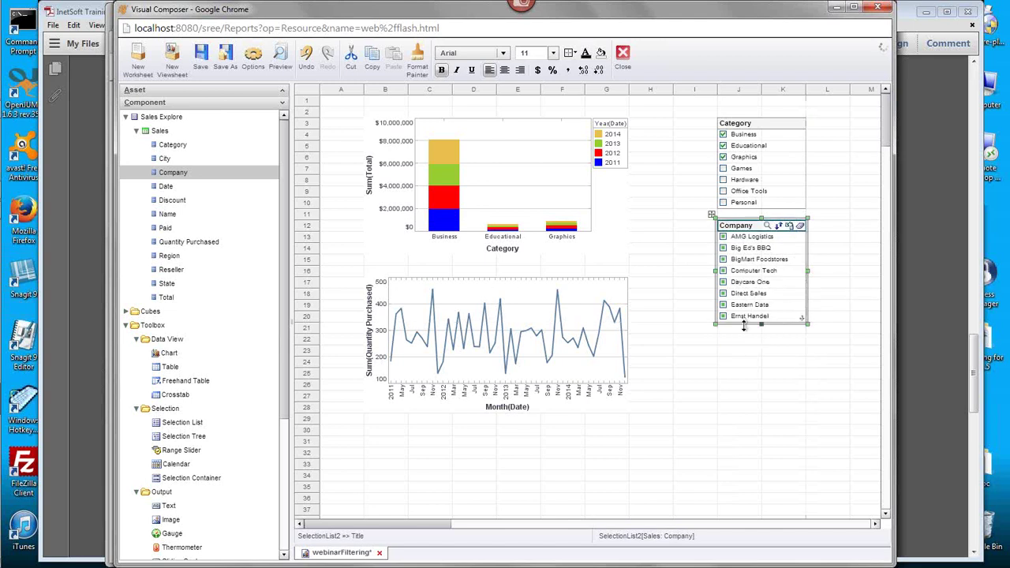
Add a State selection list at row 22 below the Company list and arrange its values in two columns.
left_click_drag(167, 283, 732, 340)
scroll(745, 362, "down", 3)
left_click(745, 377)
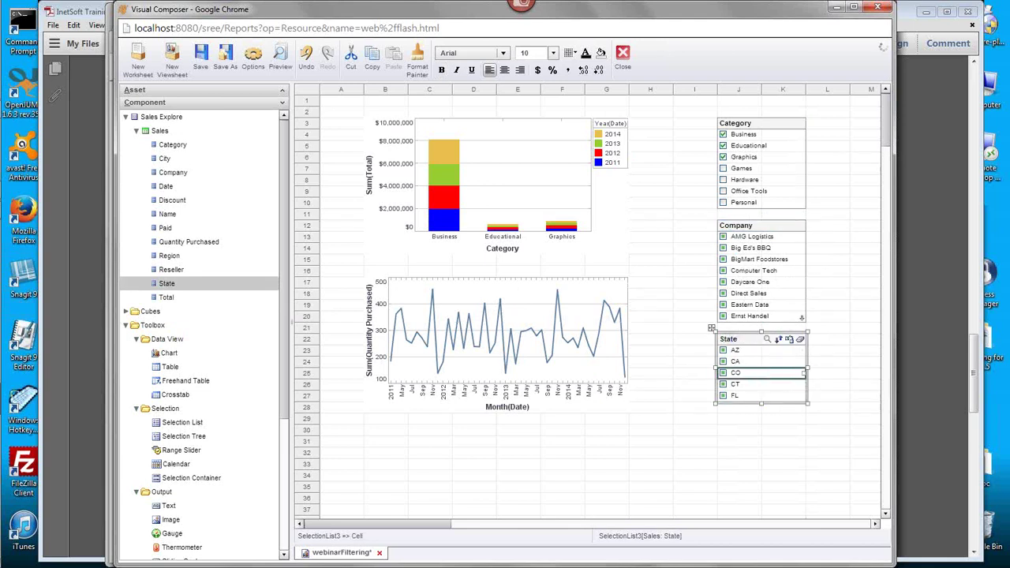
left_click_drag(804, 373, 763, 377)
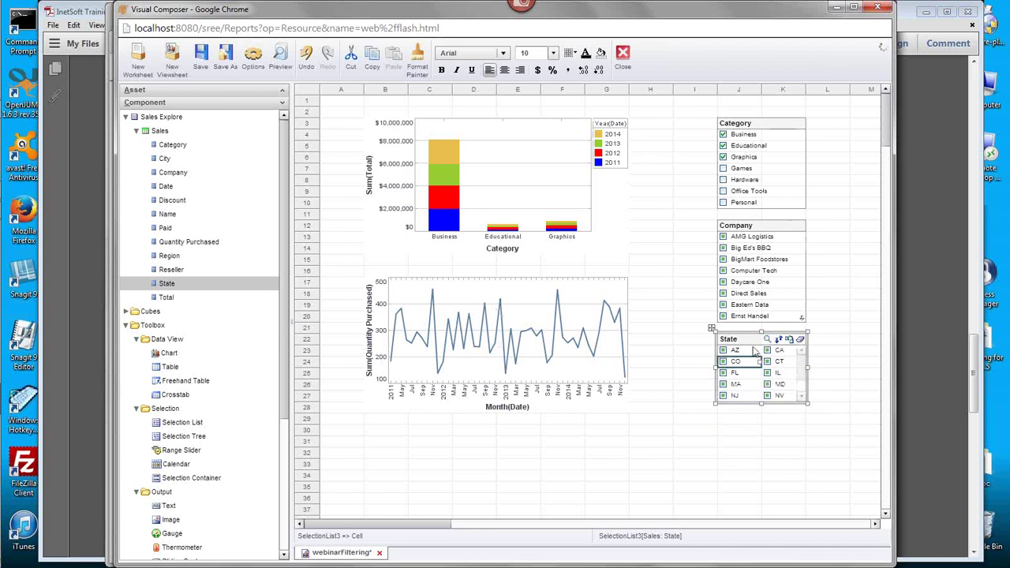
Move the State list down to row 29 and extend the Company list down to row 27.
left_click_drag(754, 341, 756, 419)
left_click(746, 227)
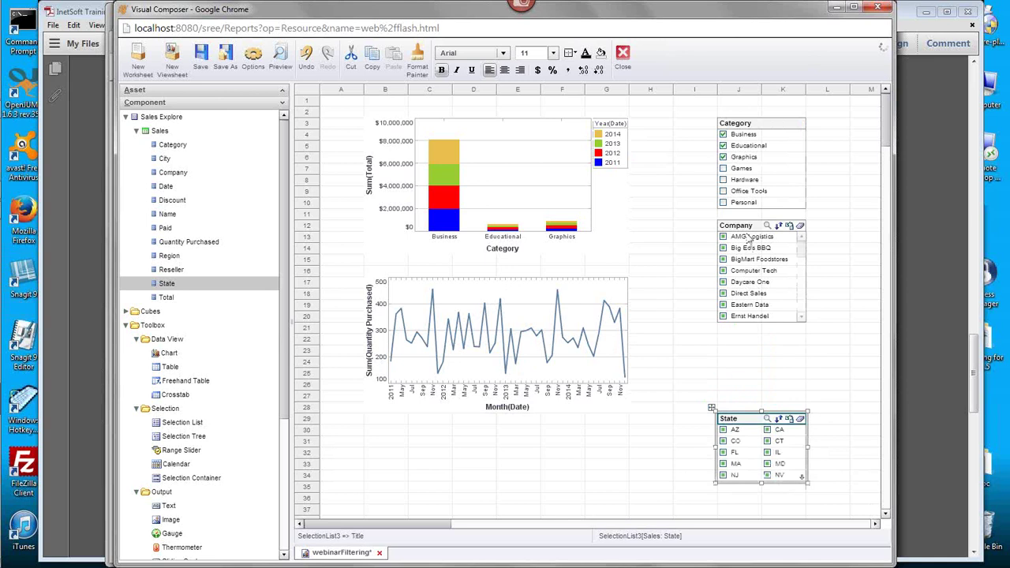
left_click_drag(759, 329, 763, 405)
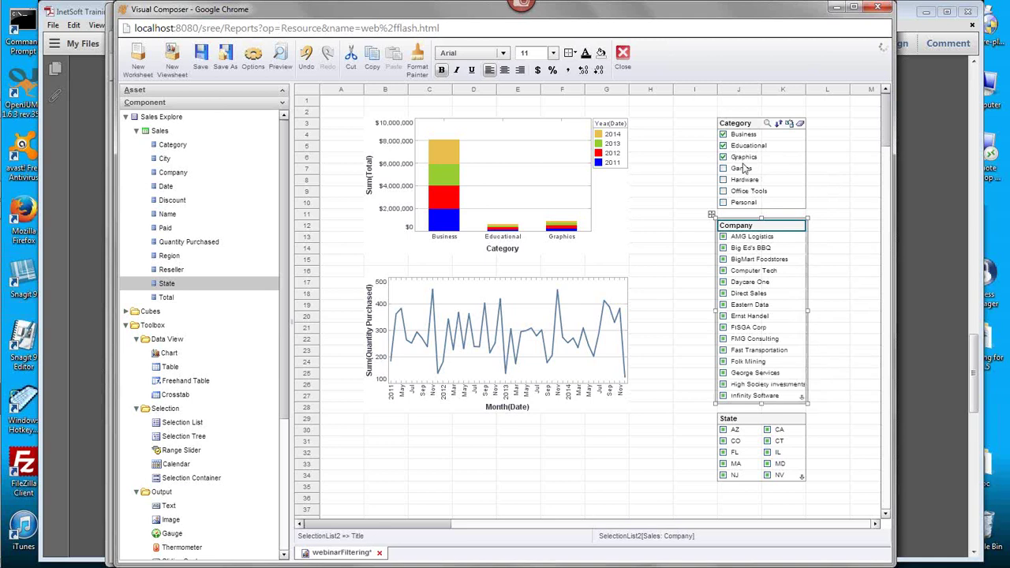
Clear the Category selection and select AMG Logistics, Big Ed's BBQ, BigMart Foodstores and Computer Tech in the Company list.
left_click(860, 249)
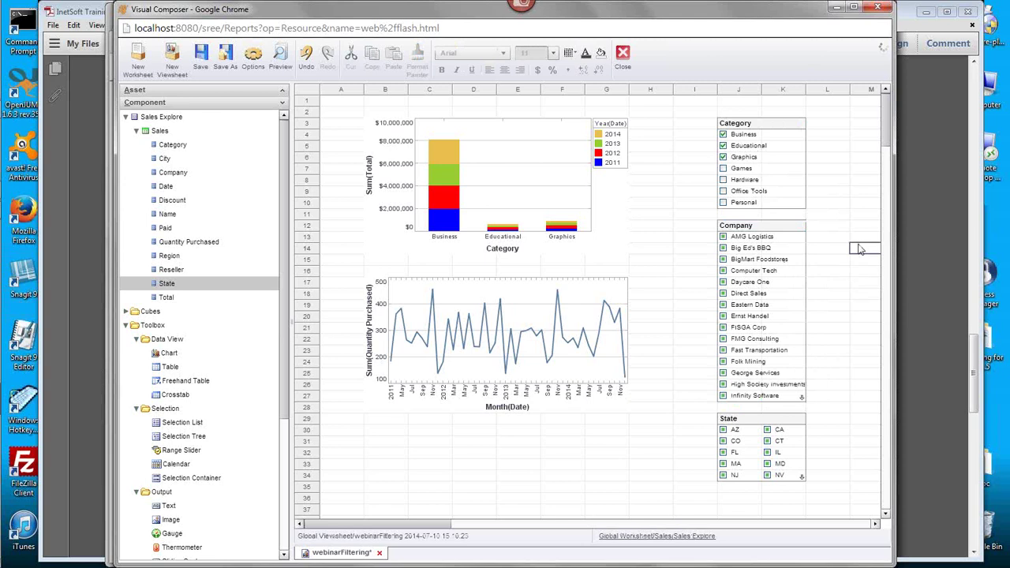
left_click(800, 124)
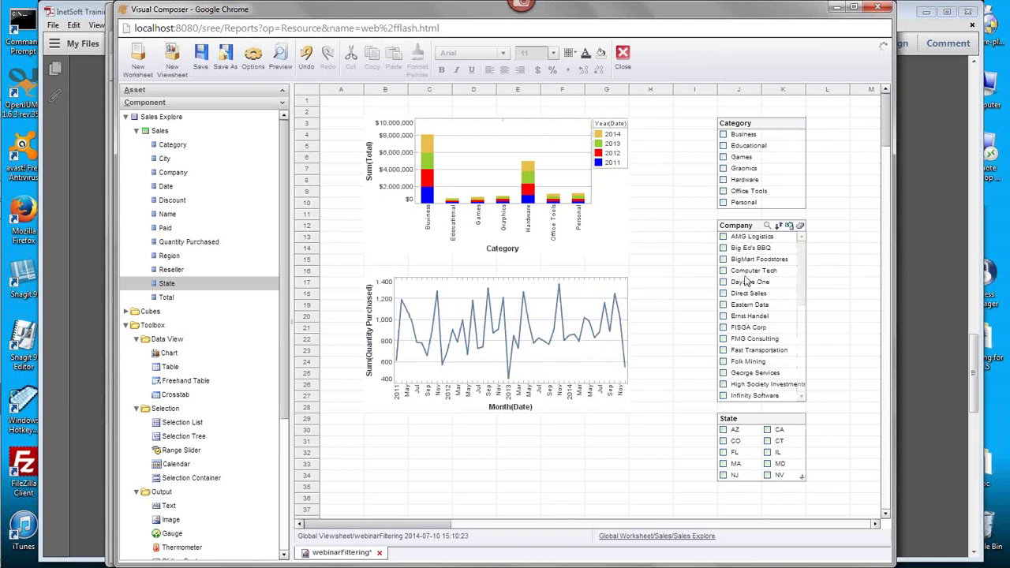
left_click(722, 237)
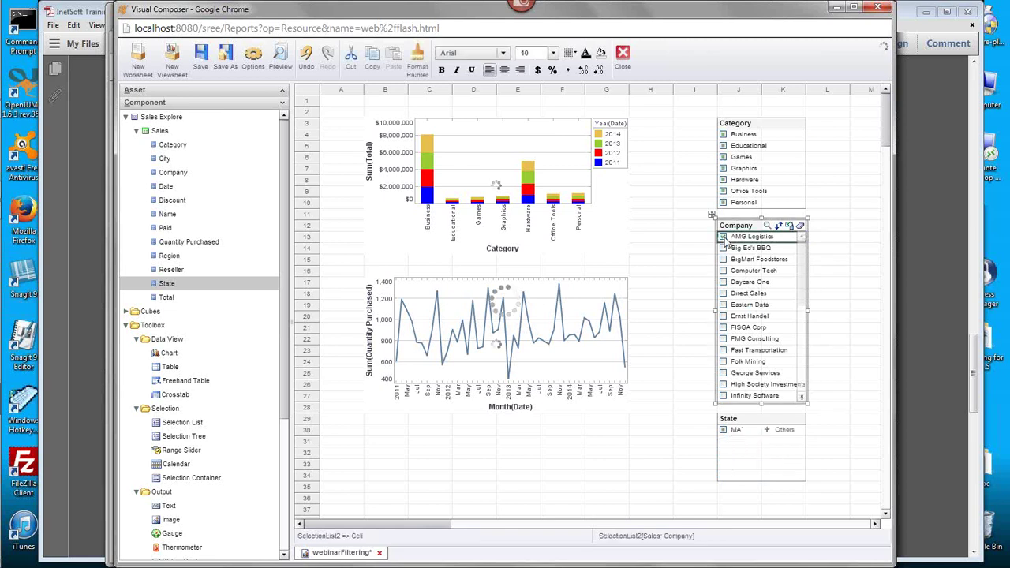
left_click(723, 248)
left_click(723, 259)
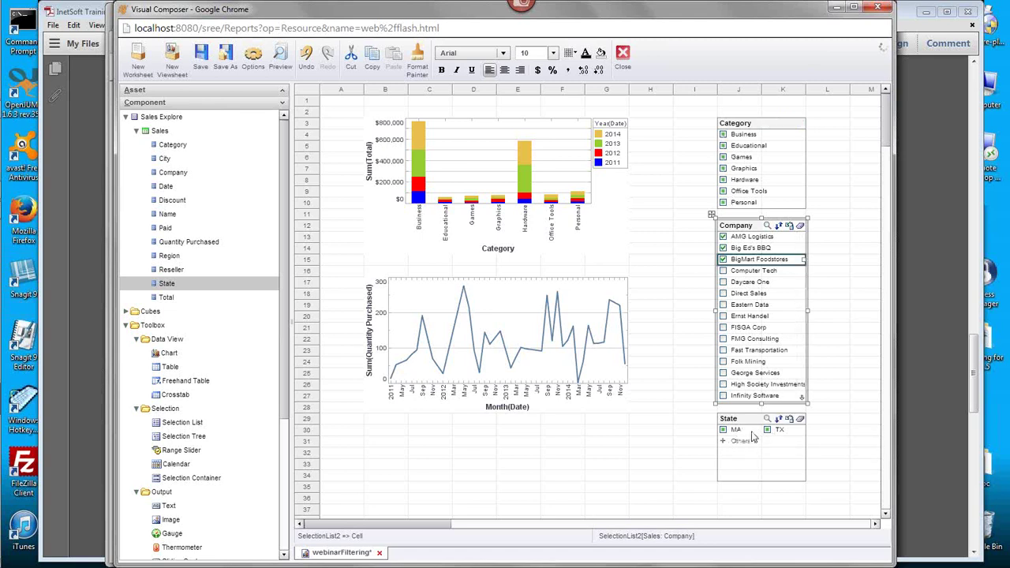
left_click(724, 259)
left_click(723, 272)
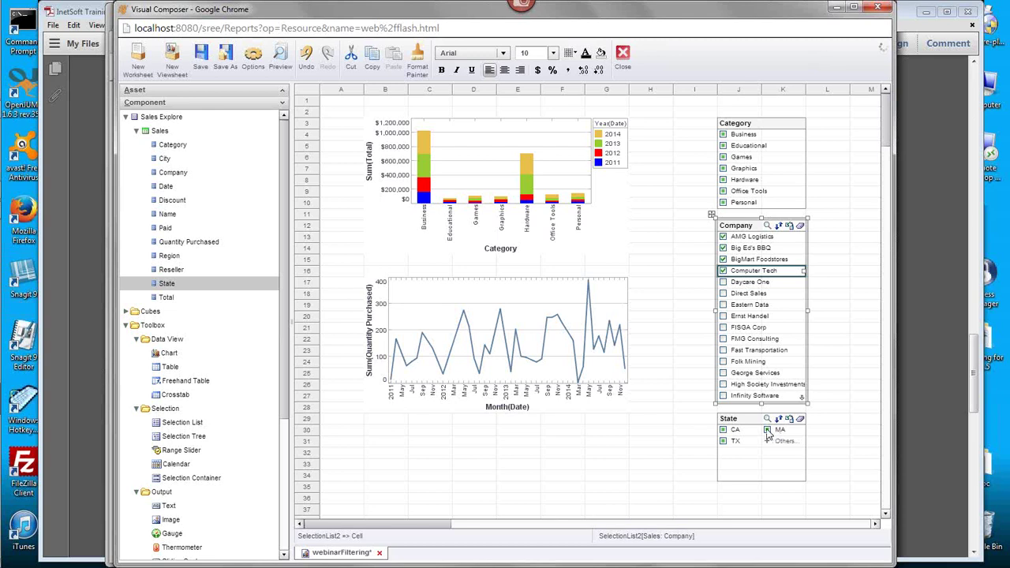
Select MA in the State list, reveal its other states, and add FL to the selection.
left_click(767, 431)
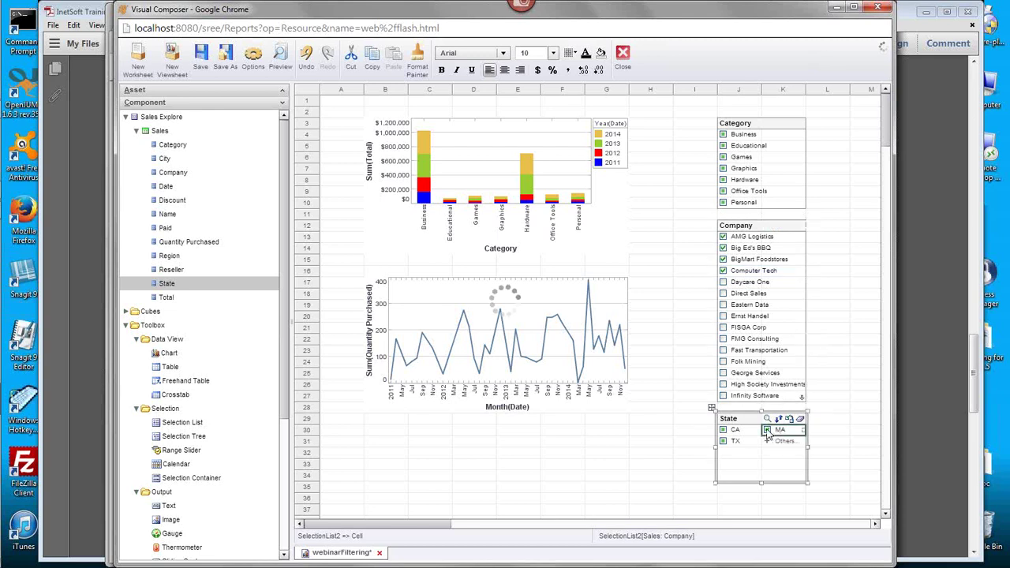
left_click(723, 430)
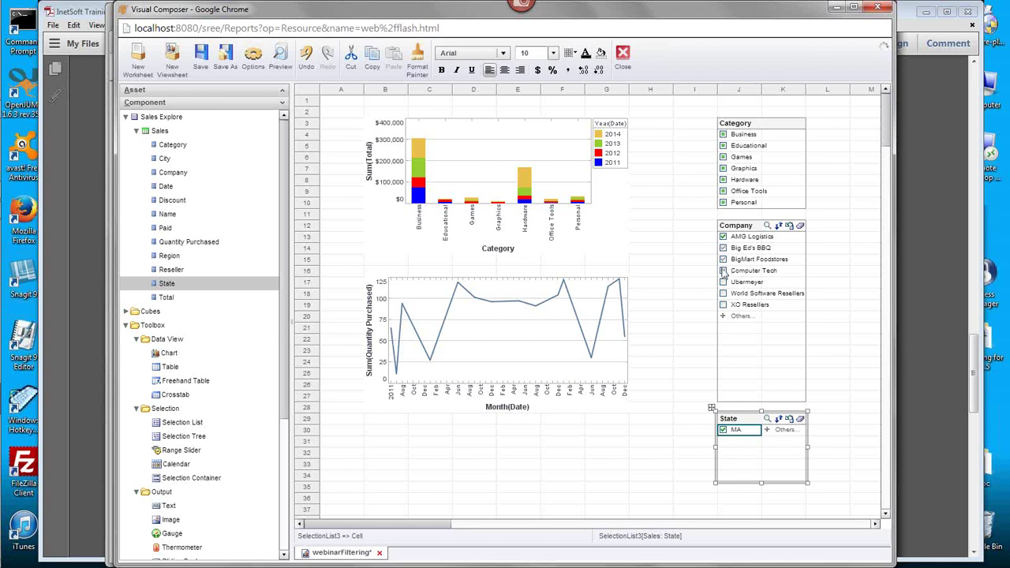
left_click(723, 270)
left_click(767, 431)
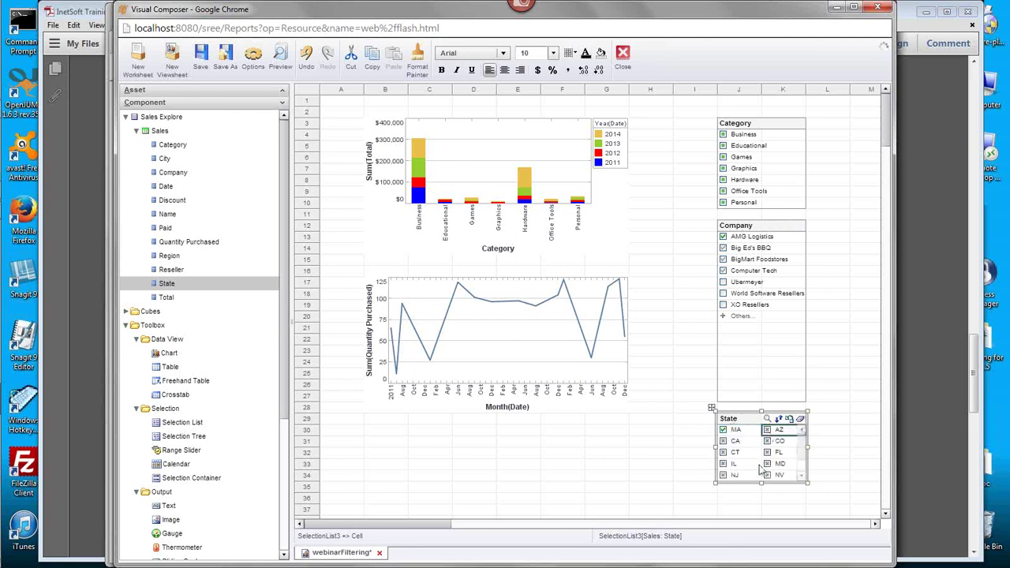
scroll(802, 448, "down", 1)
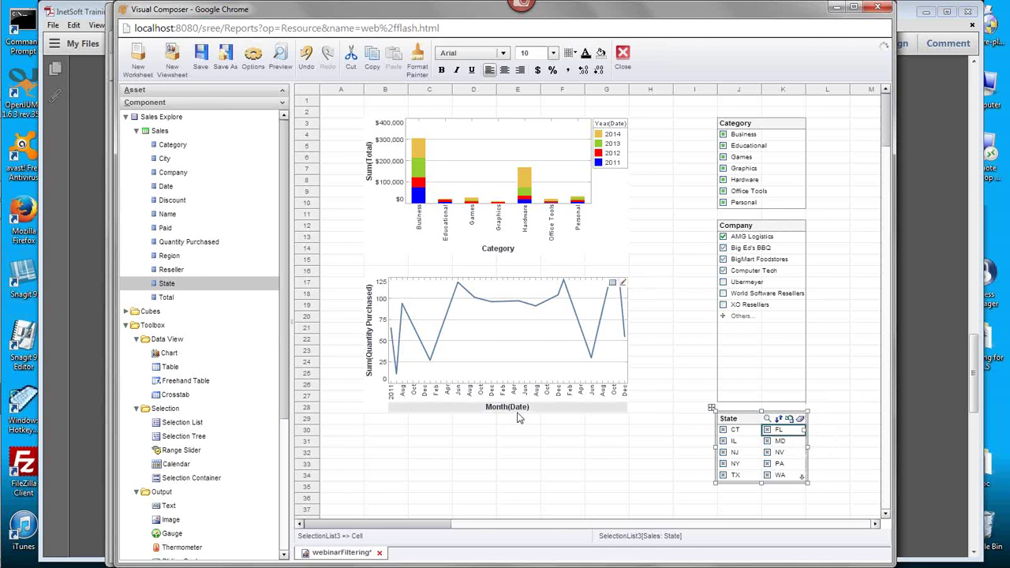
left_click(767, 430)
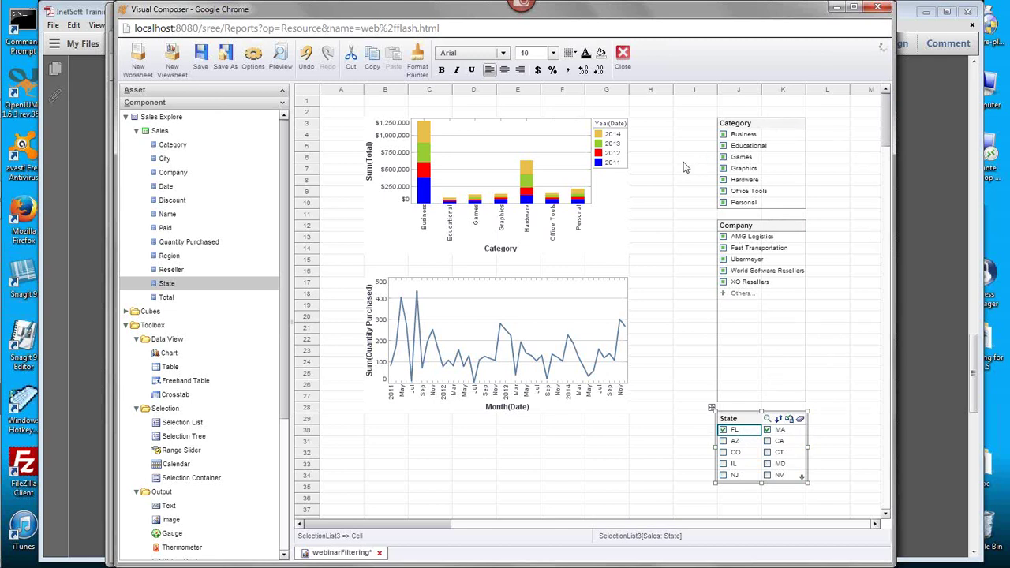
Delete the Category, Company and State selection lists together.
left_click_drag(677, 163, 833, 483)
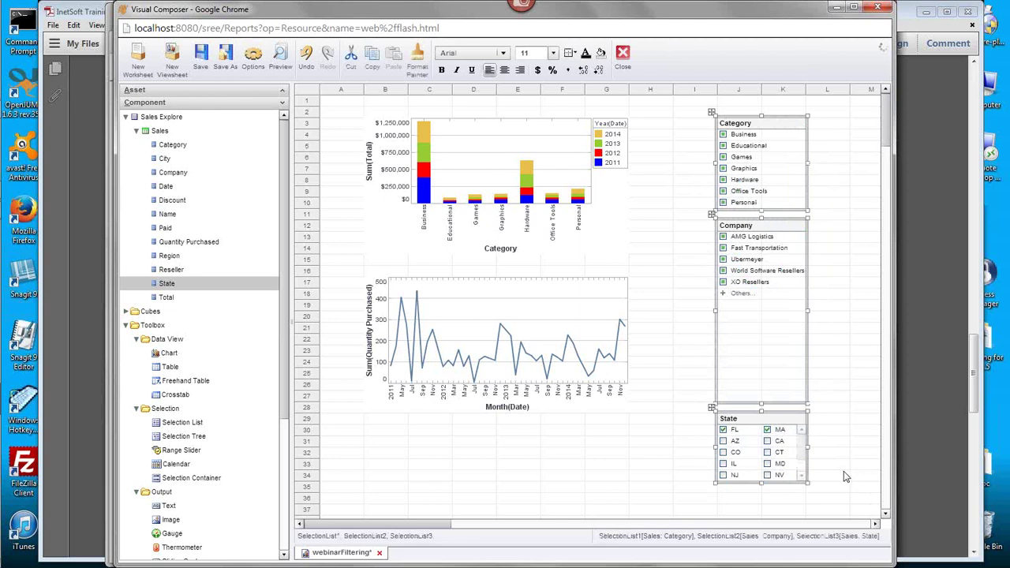
key("Delete")
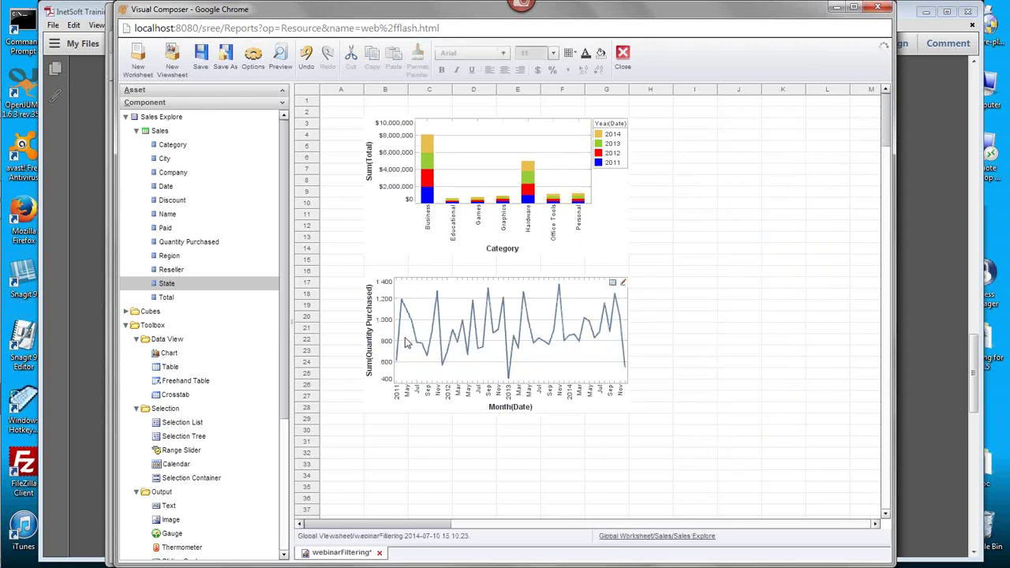
Add a selection tree at cell I3, widen it through column J and extend it down to row 20.
mouse_move(2, 377)
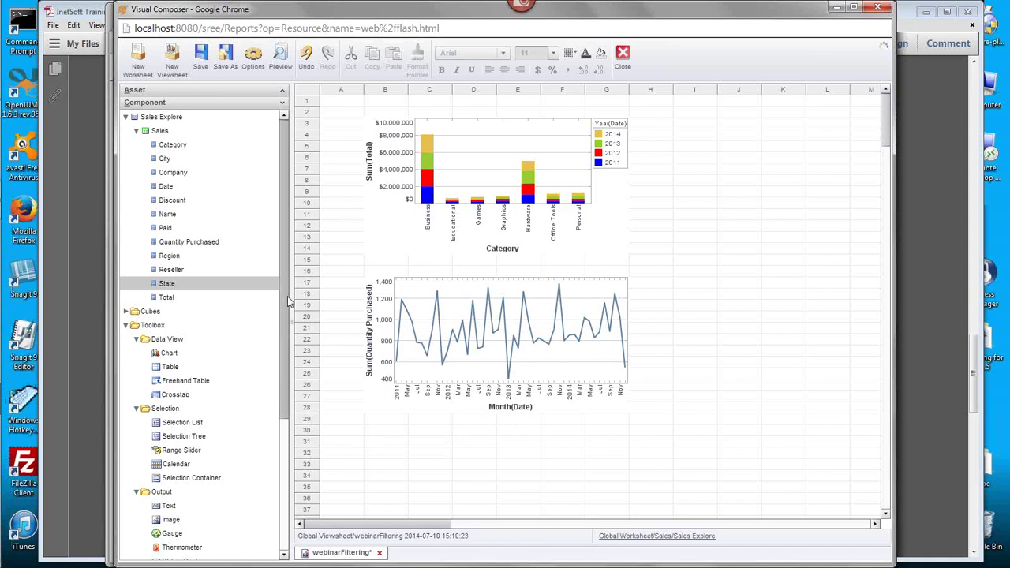
left_click_drag(284, 359, 283, 438)
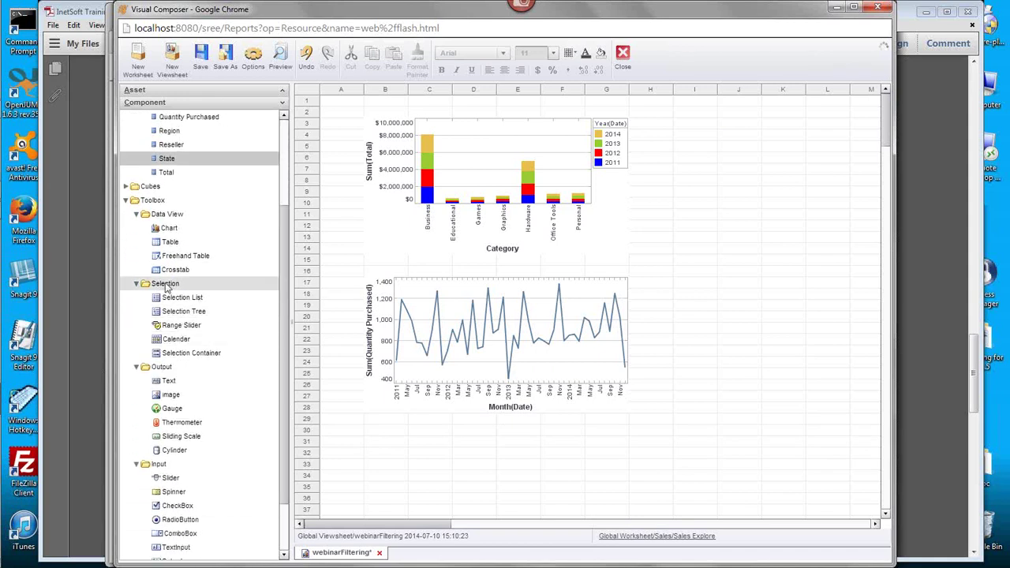
left_click(200, 314)
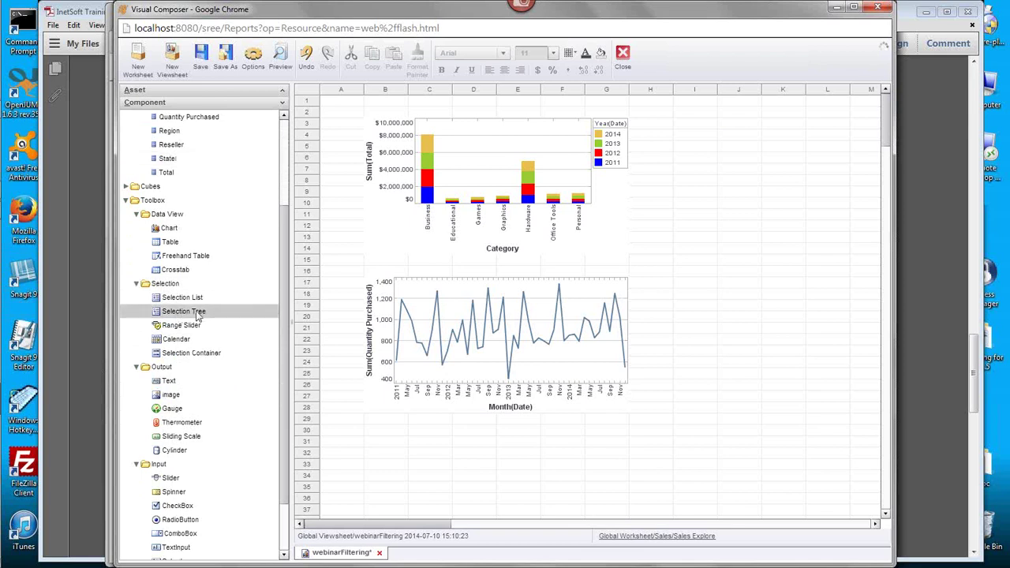
left_click_drag(216, 315, 706, 130)
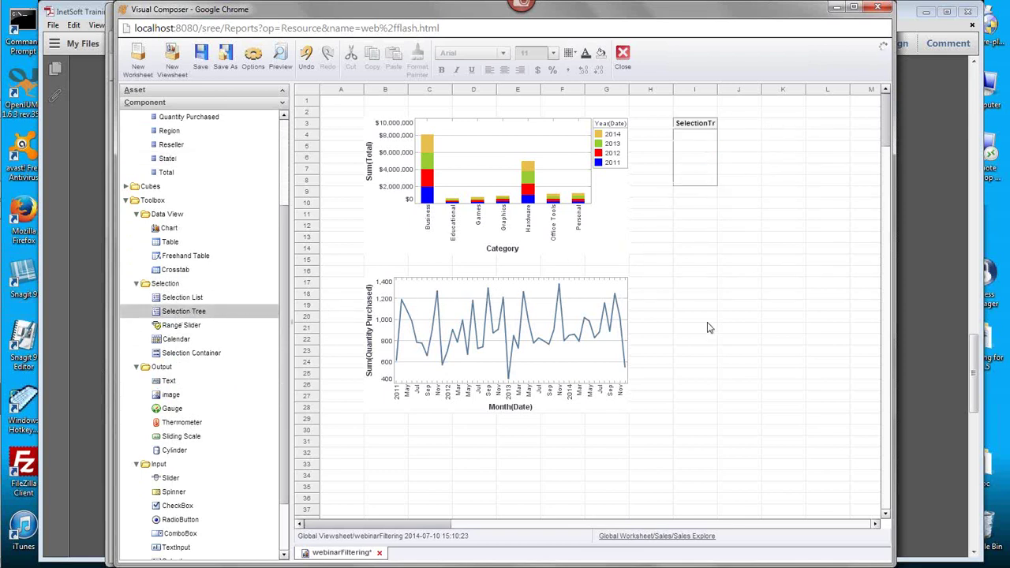
left_click(706, 173)
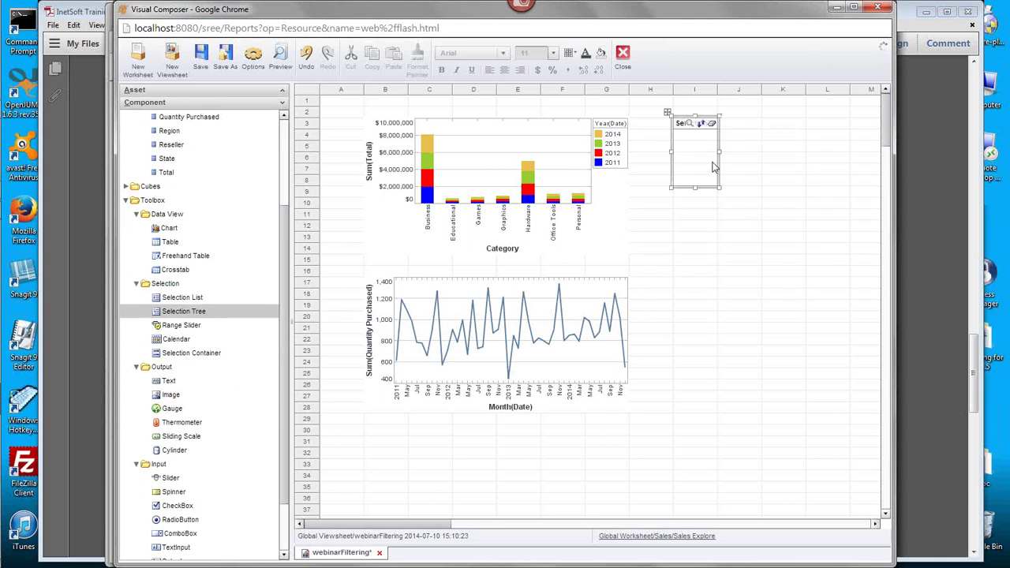
left_click_drag(719, 154, 764, 163)
left_click_drag(717, 187, 723, 328)
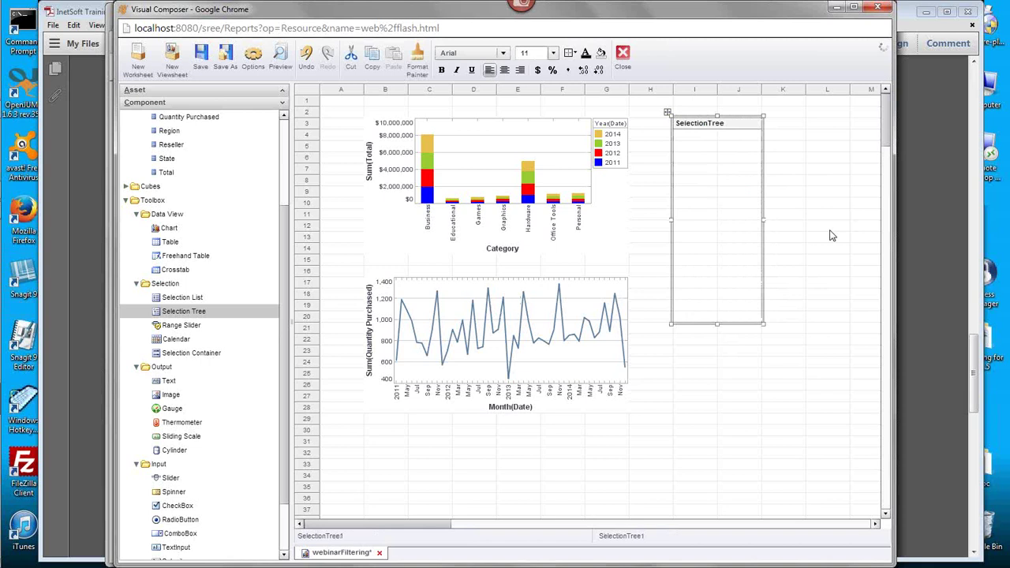
Populate the selection tree with the Sales Category field as the first level and Name as the second.
scroll(243, 250, "up", 3)
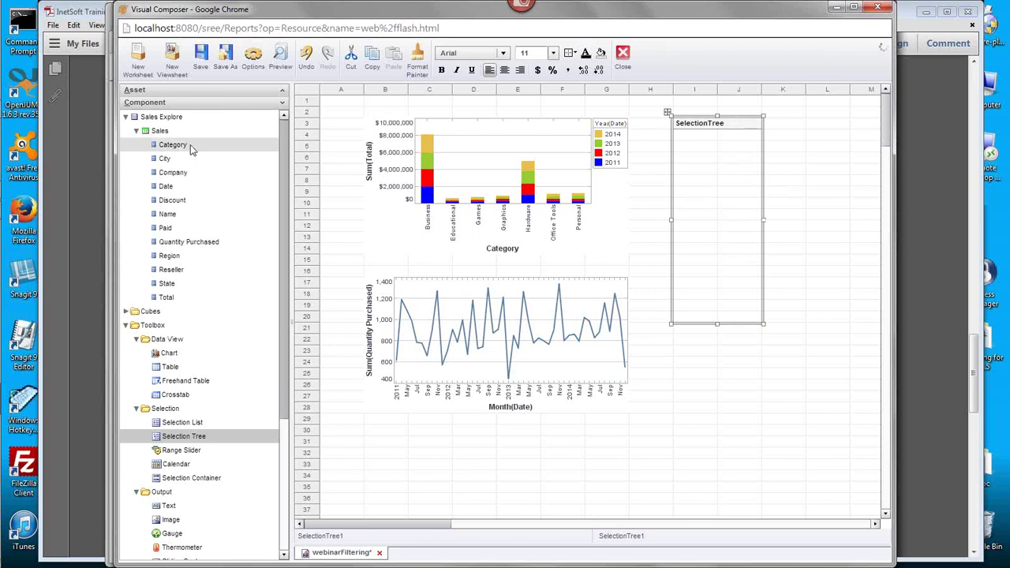
left_click_drag(190, 149, 717, 198)
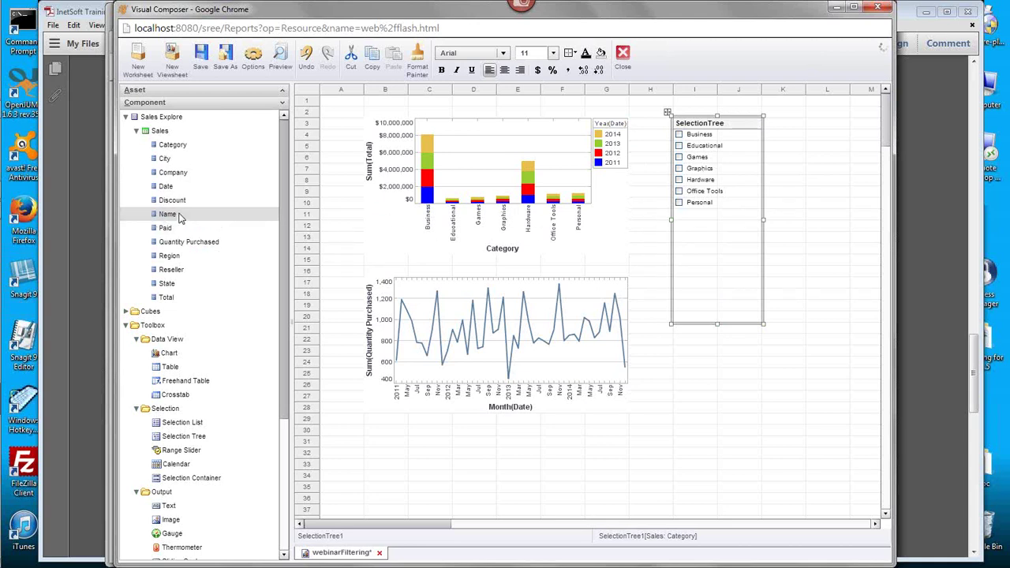
left_click_drag(168, 214, 723, 170)
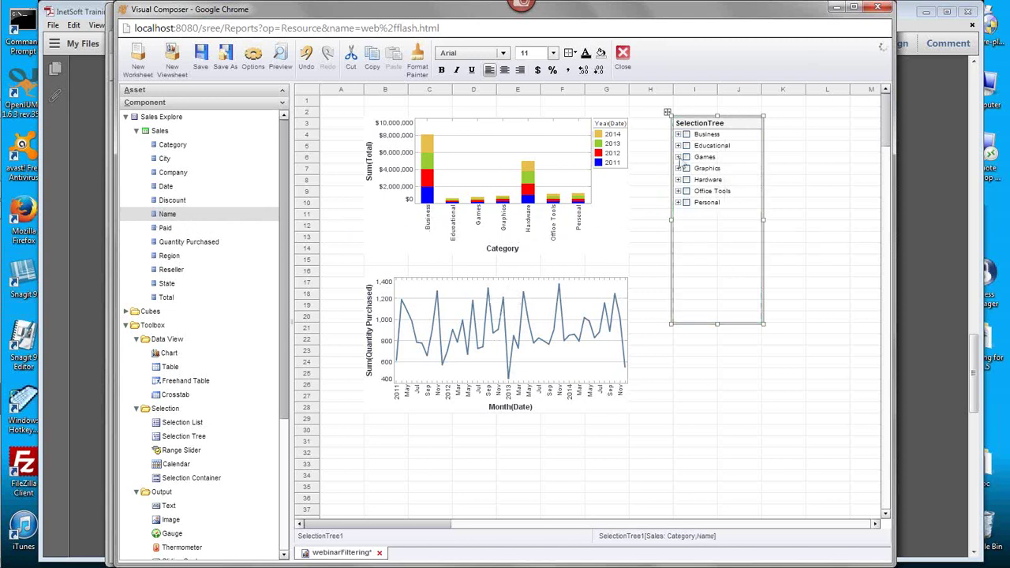
Select the Business category in the selection tree, plus Easy Chess and Fast Go Game under Games.
left_click(678, 157)
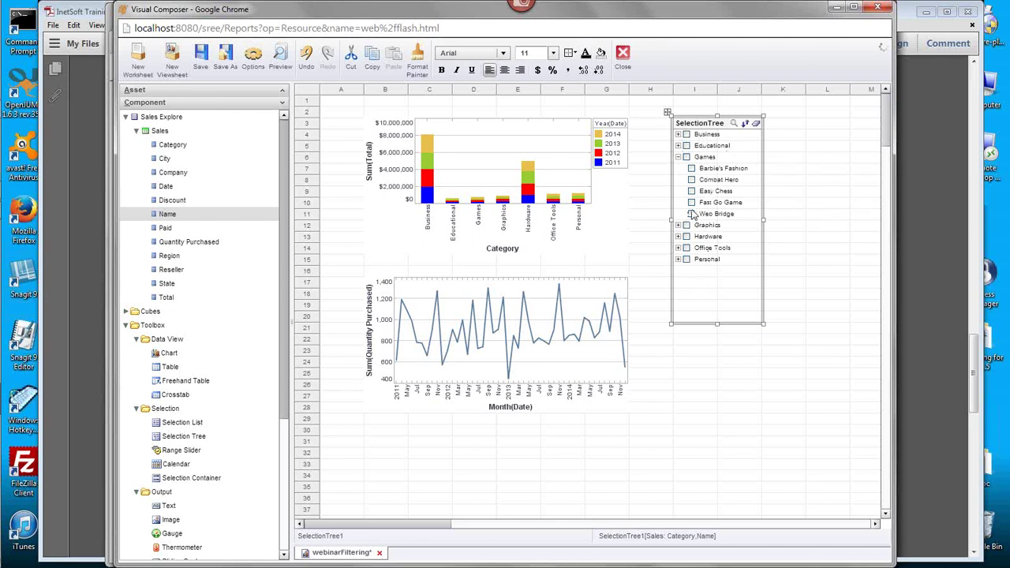
left_click(686, 135)
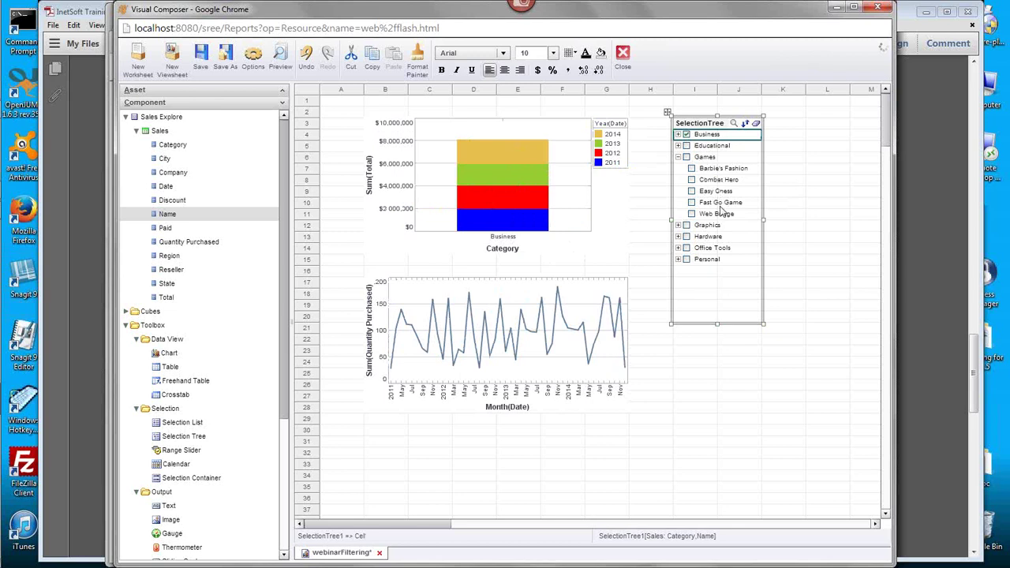
left_click(691, 192)
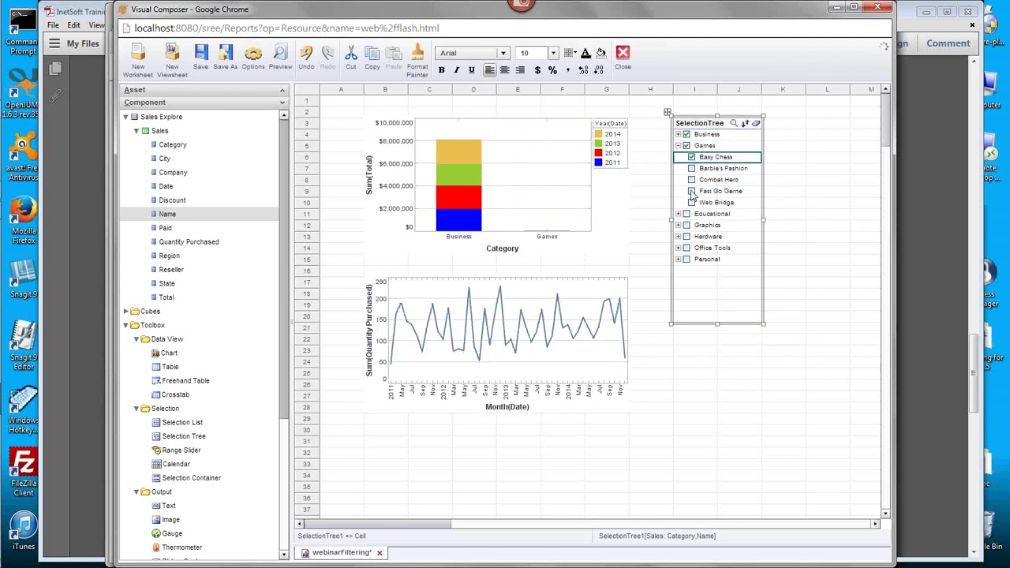
left_click(692, 192)
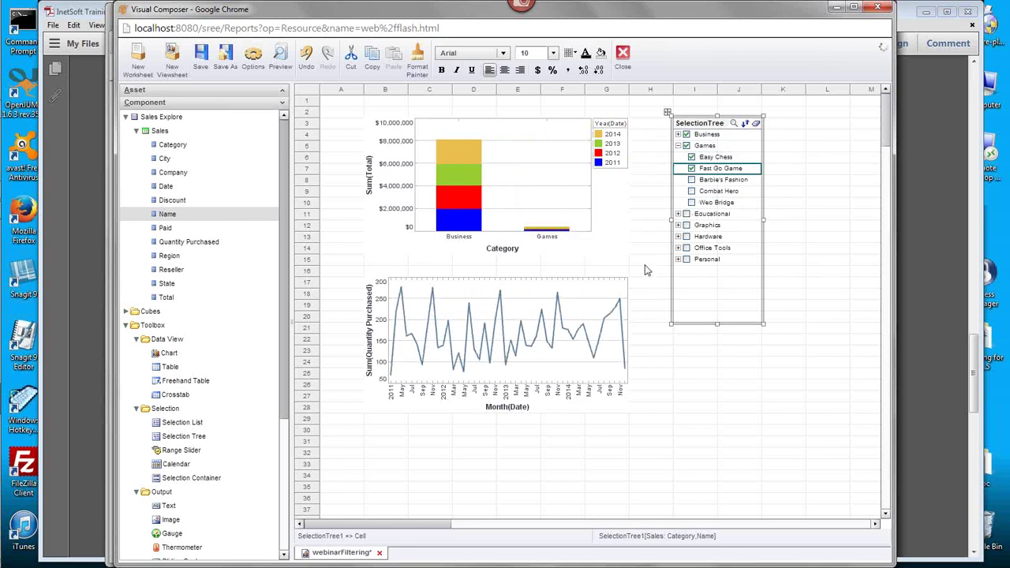
Add 17 inch LCD, Wireless Keyboard and 19 inch LCD under Hardware to the selection tree's choices.
left_click(678, 236)
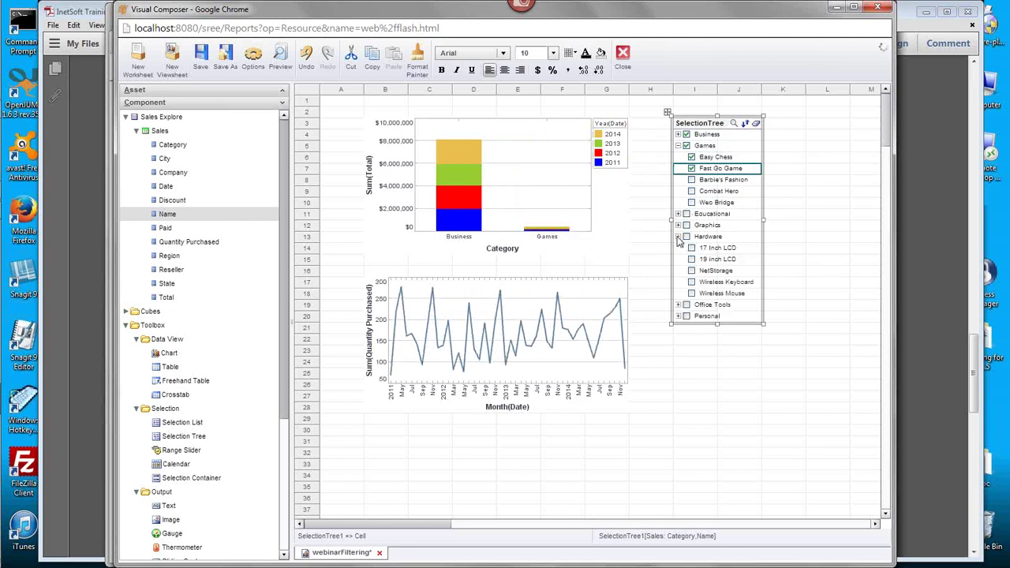
left_click(728, 248)
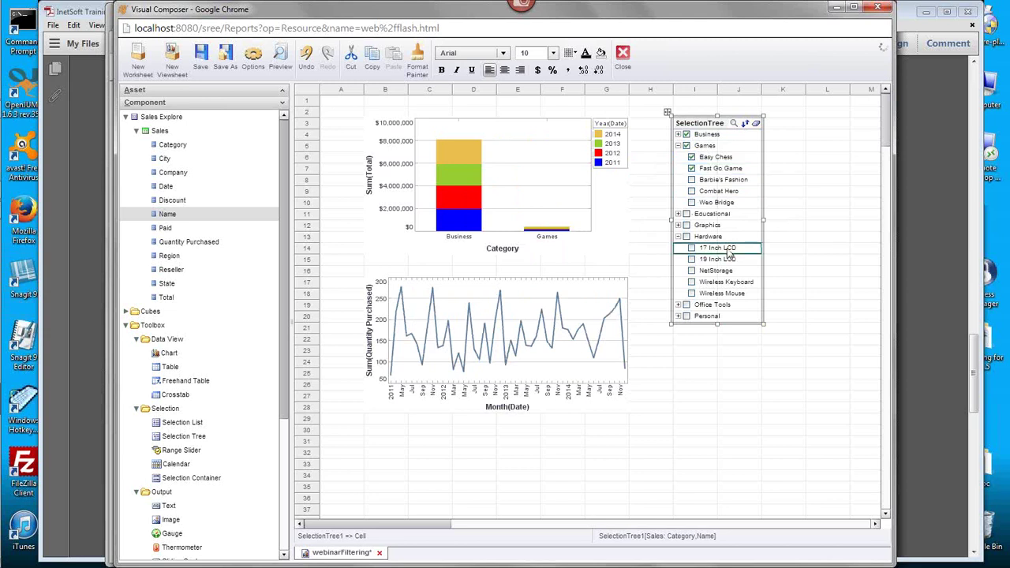
left_click(692, 249)
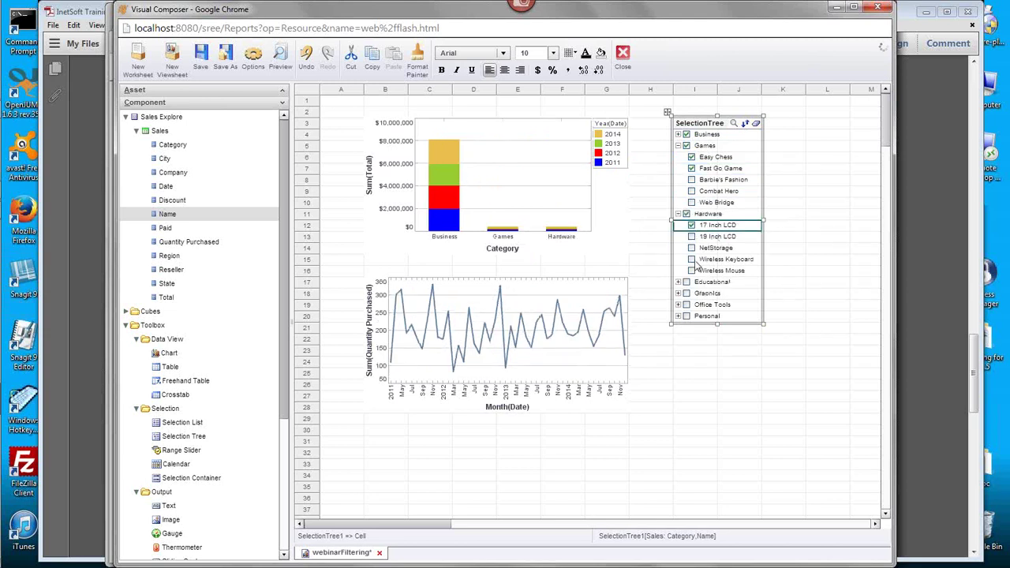
left_click(692, 259)
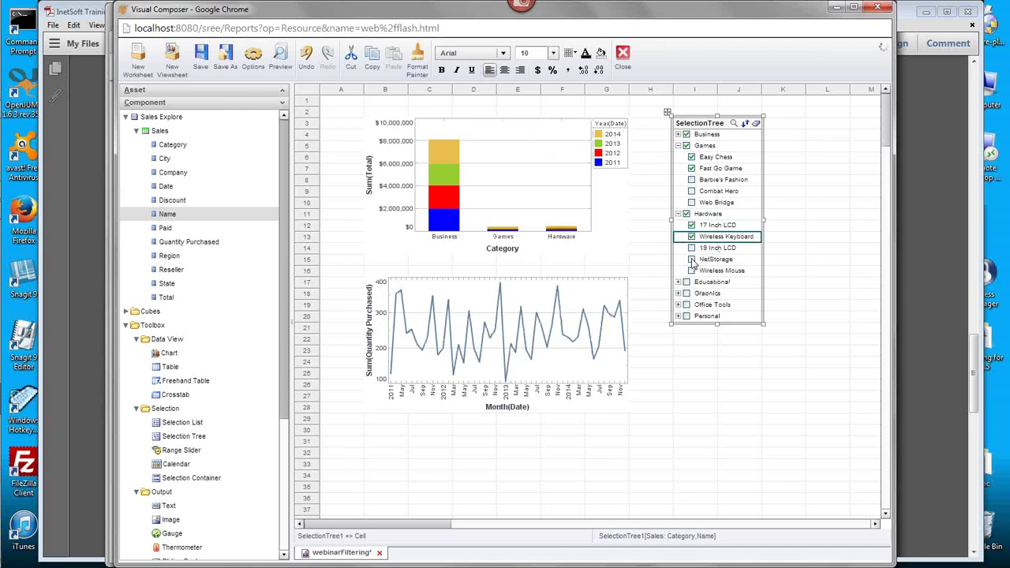
left_click(691, 247)
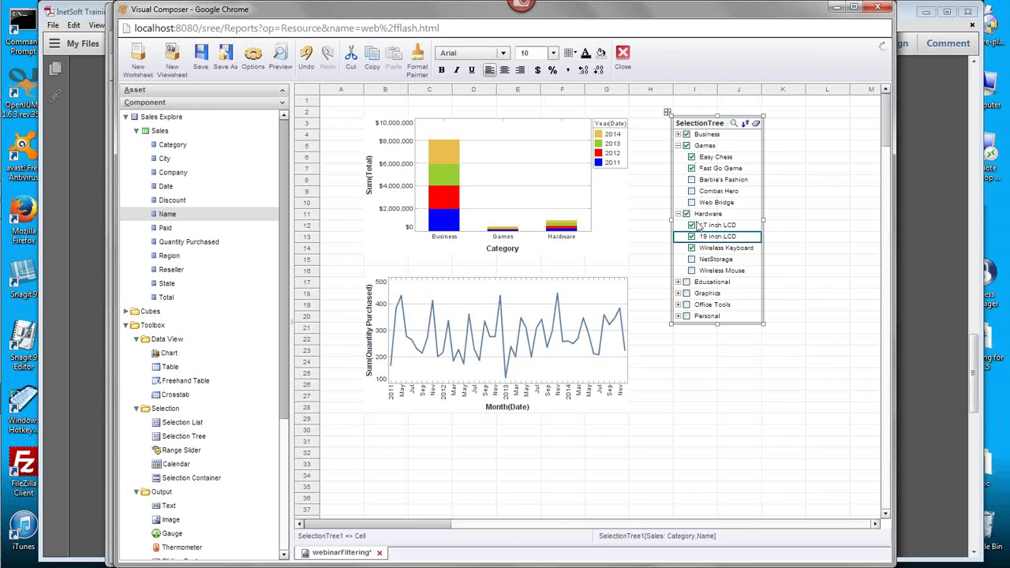
Review the data levels in the selection tree's properties and close the dialog without changes.
right_click(697, 131)
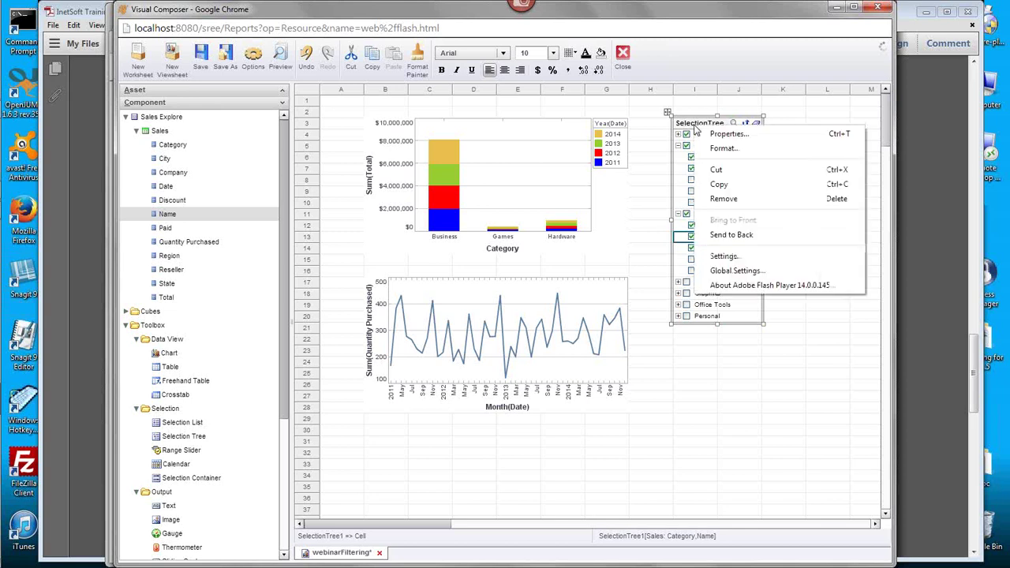
left_click(773, 138)
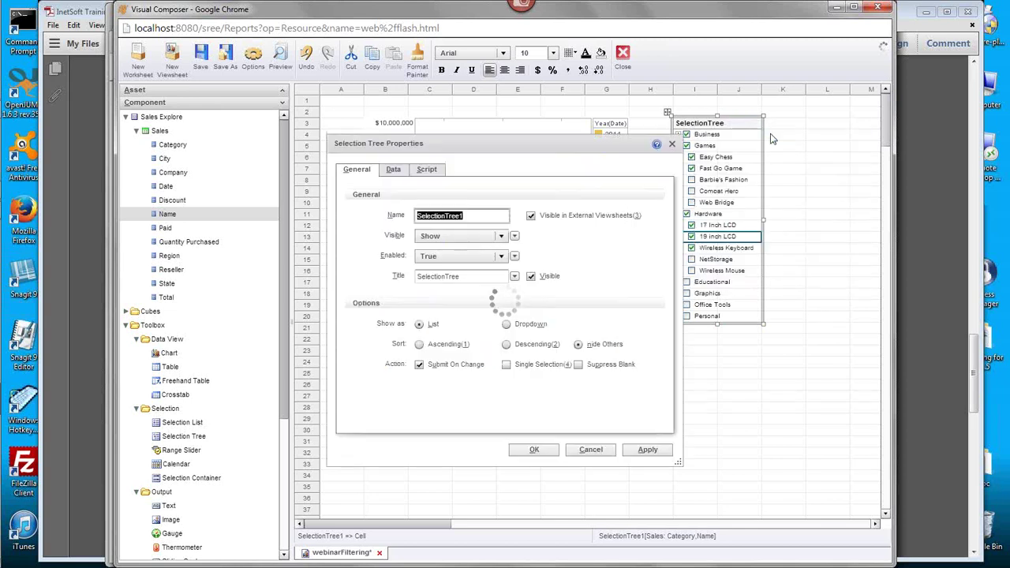
left_click(393, 170)
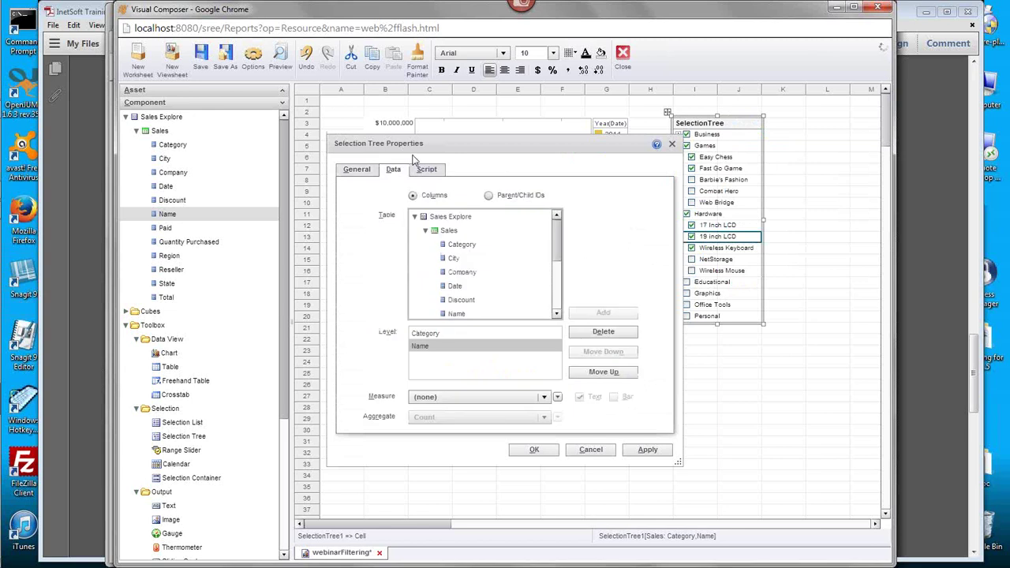
left_click_drag(445, 148, 546, 199)
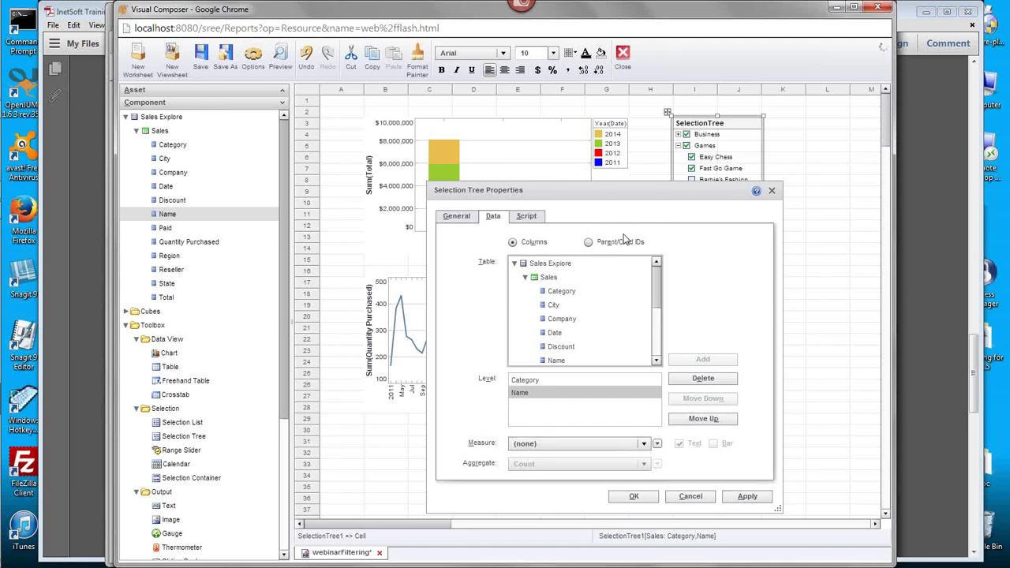
left_click(707, 498)
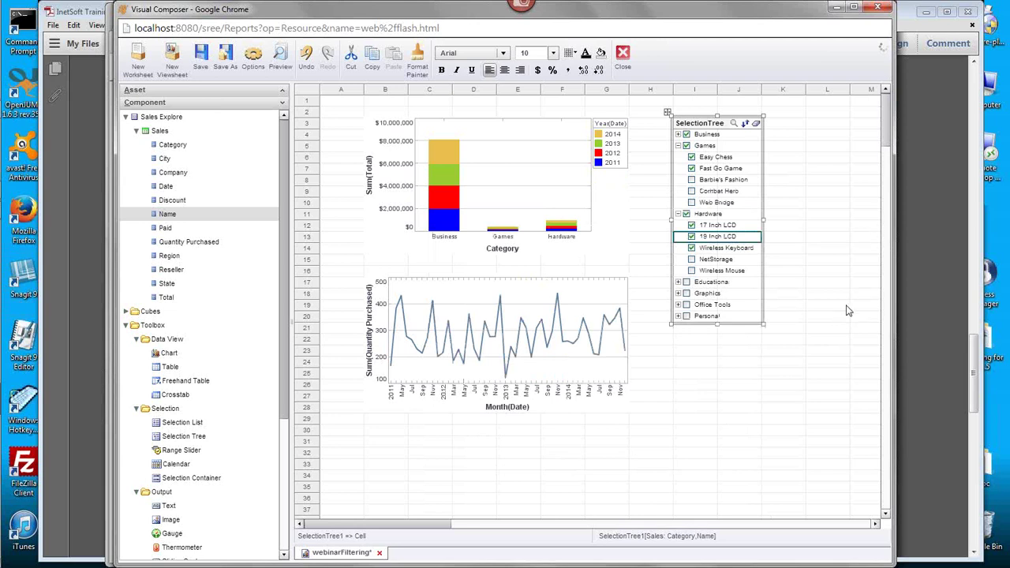
Delete the selection tree from the viewsheet.
left_click_drag(823, 308, 709, 210)
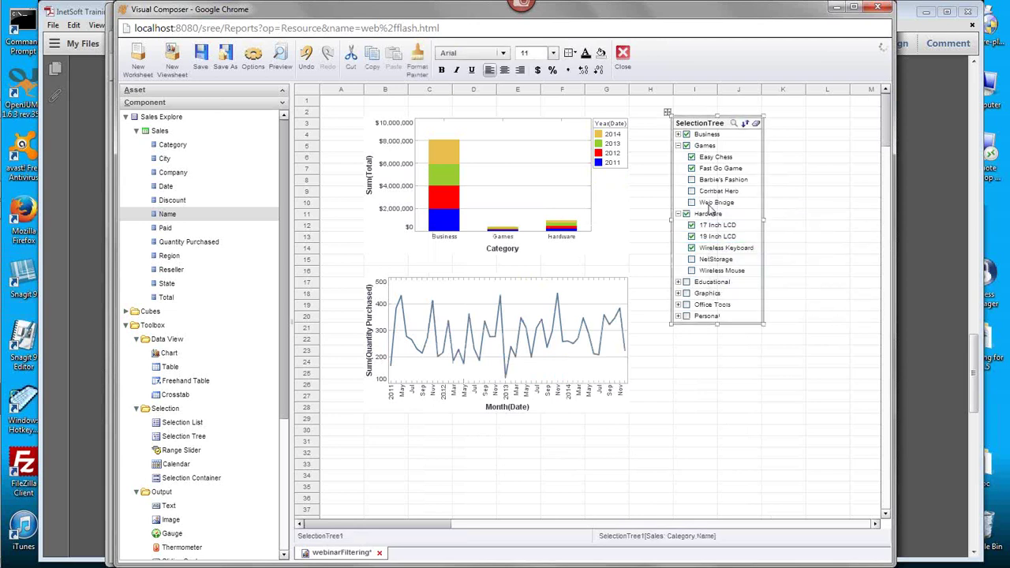
key("Delete")
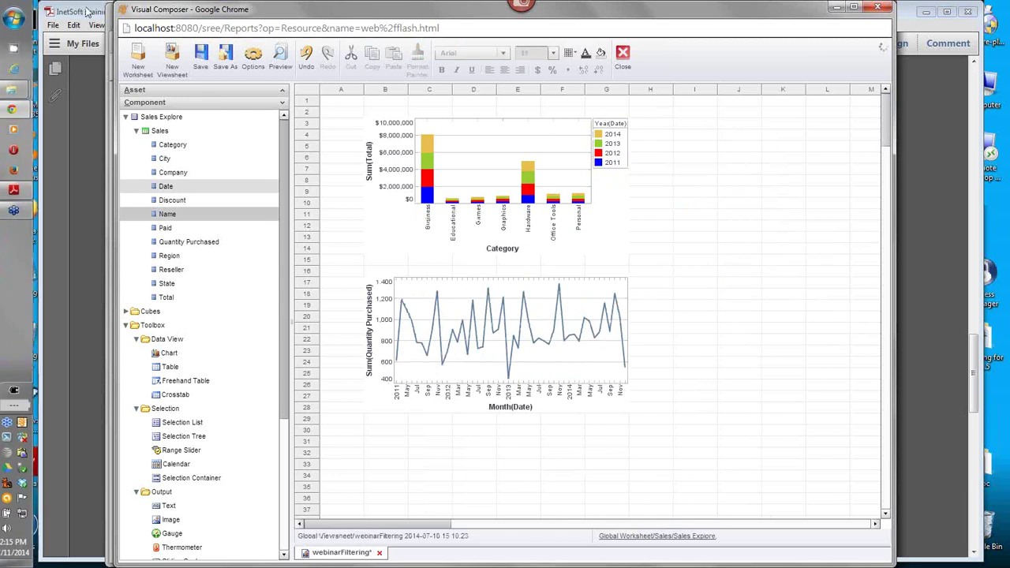
Switch to Adobe Reader to view the filter types on the "Adding Filters to a Dashboard" slide, and return to Visual Composer.
left_click(88, 11)
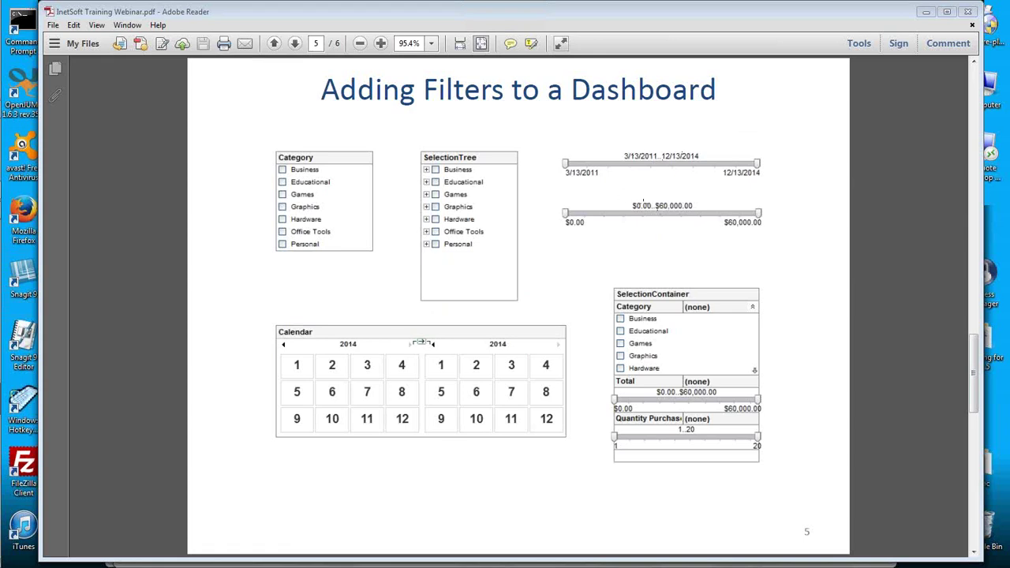
left_click(924, 14)
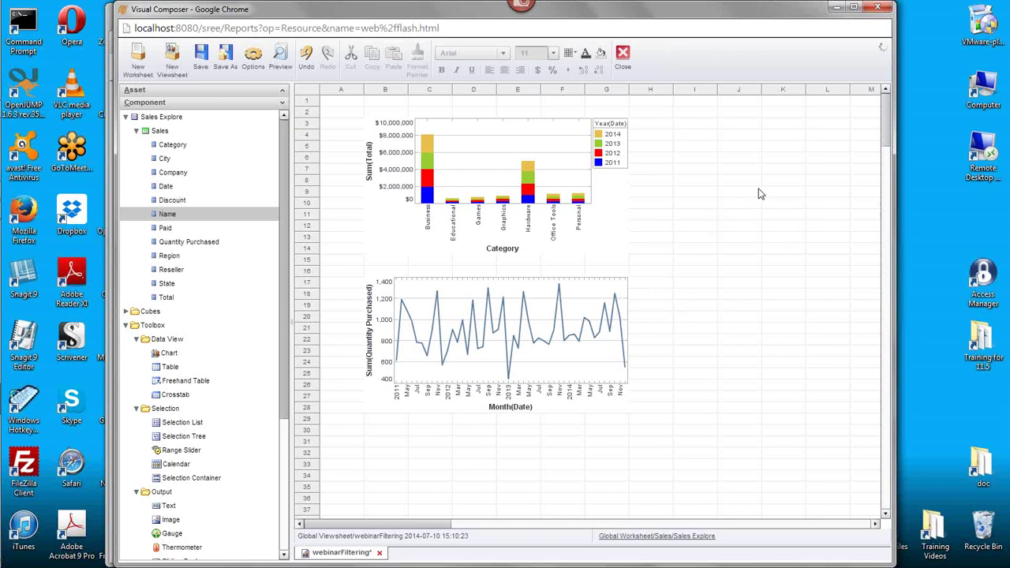
Add a range slider for the Sales Date field beside the bar chart at column I and widen it through column L.
left_click(182, 189)
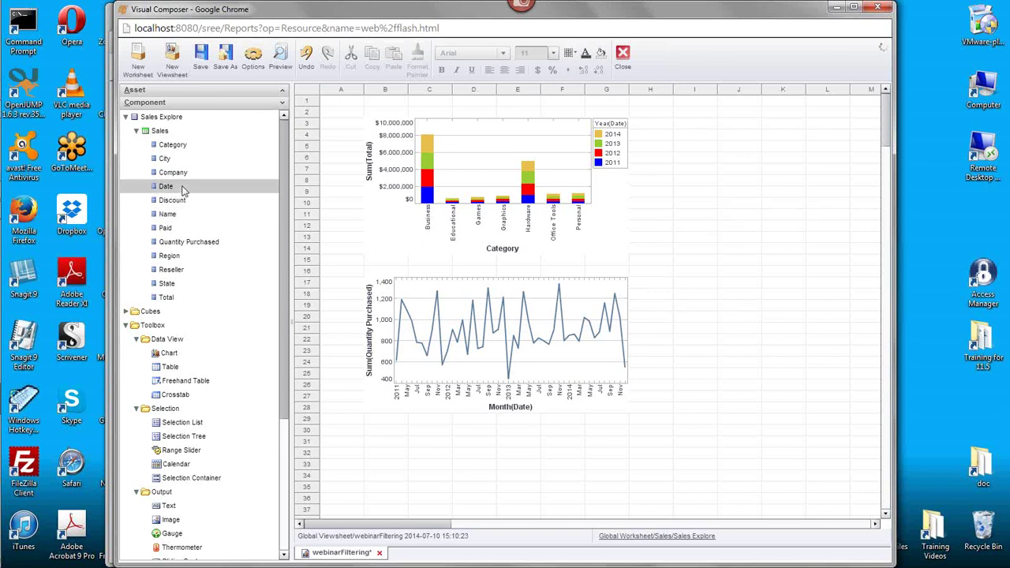
left_click_drag(180, 193, 674, 150)
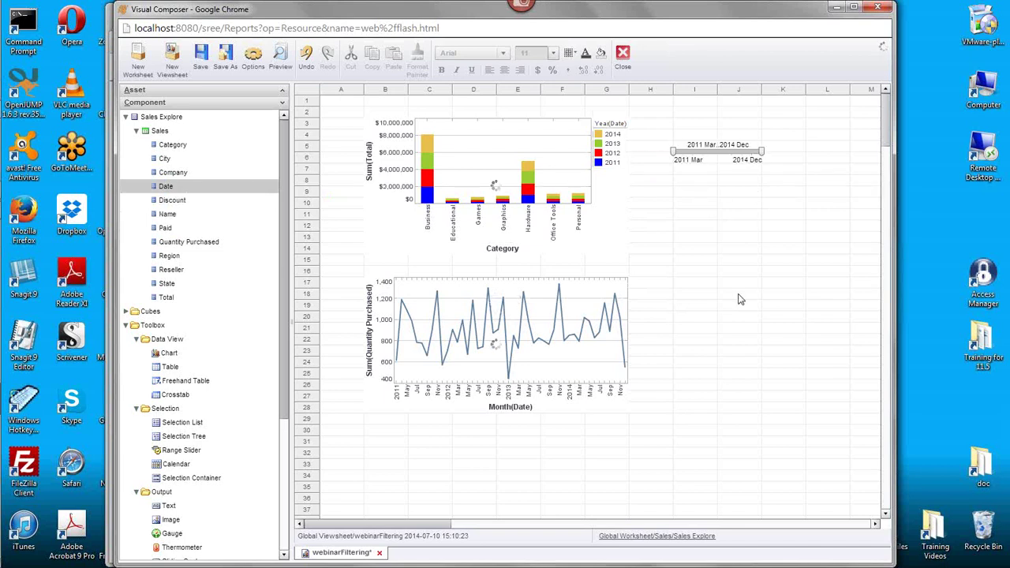
left_click(744, 153)
left_click_drag(763, 153, 848, 156)
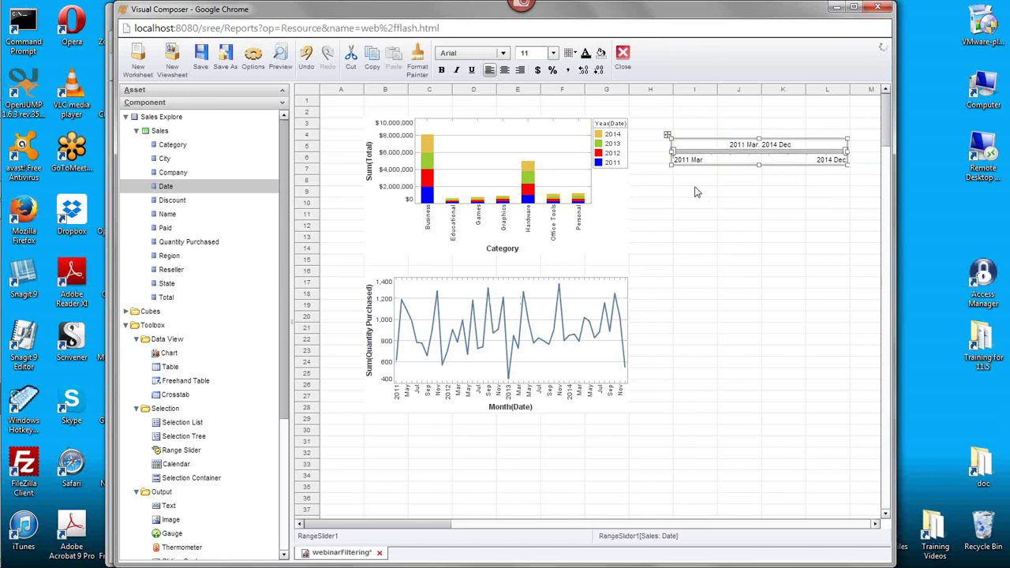
Narrow the Date range slider from both ends to 2012 Nov through 2013 Dec.
left_click_drag(674, 156, 711, 152)
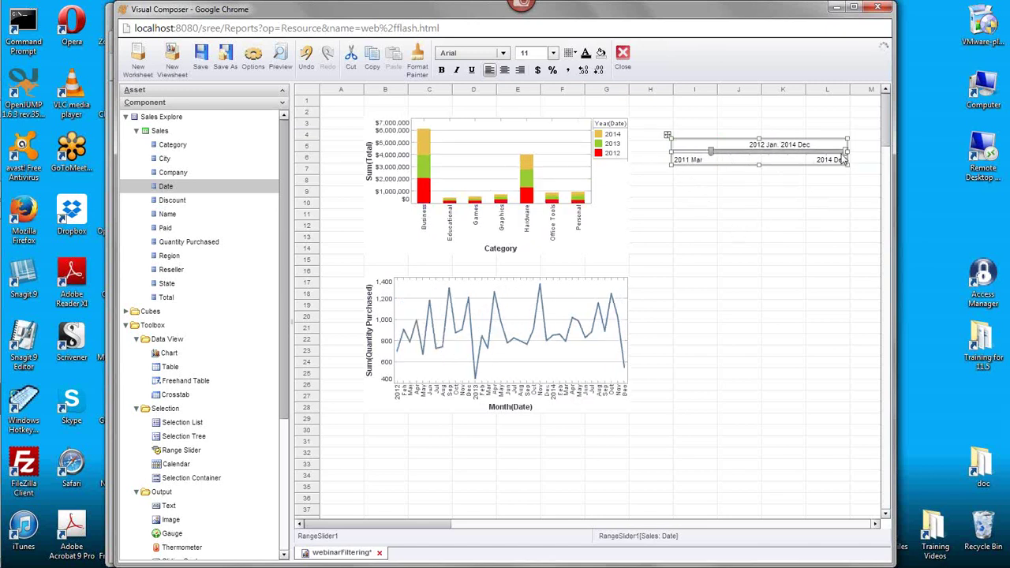
left_click_drag(846, 152, 777, 162)
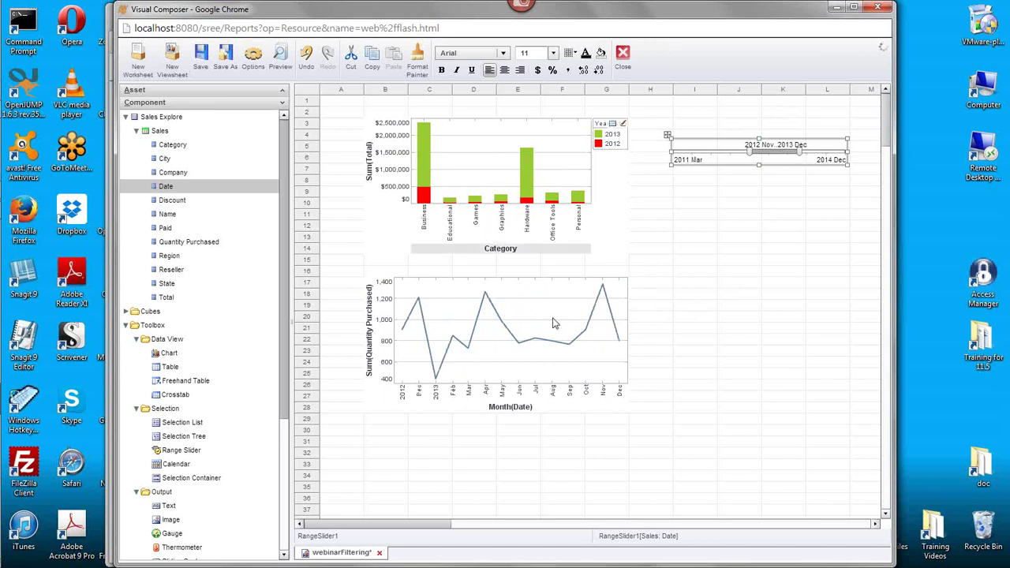
mouse_move(519, 344)
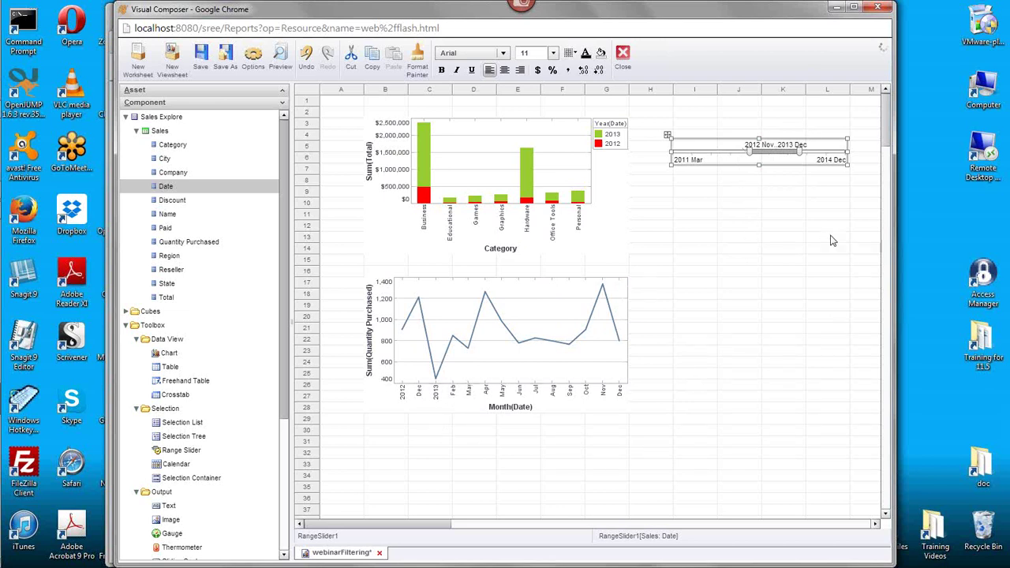
Shift the Date slider's selected window to 2011 Sep through 2012 Oct, and extend its end to 2014 Mar.
left_click_drag(785, 158, 731, 158)
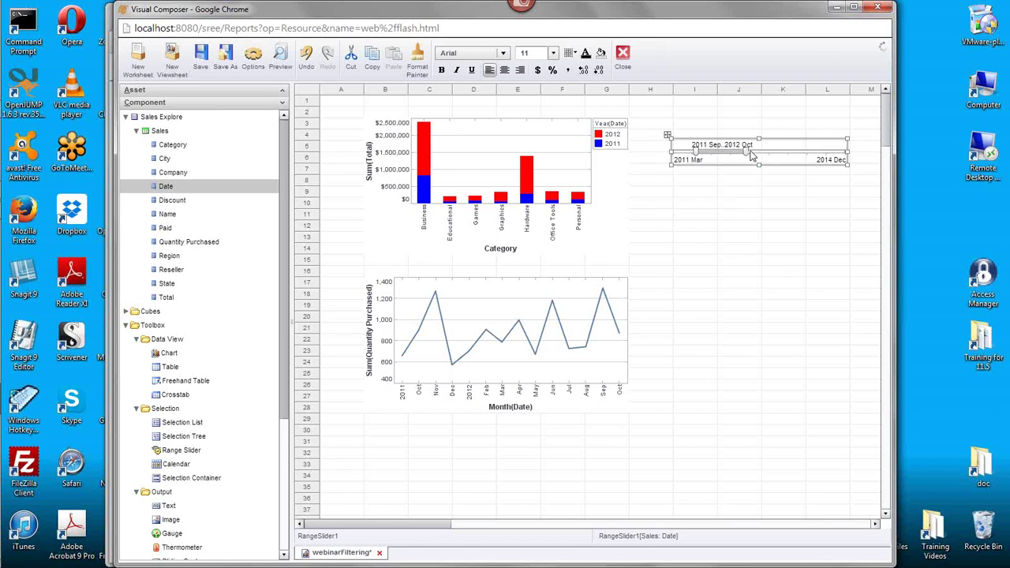
left_click_drag(751, 155, 812, 158)
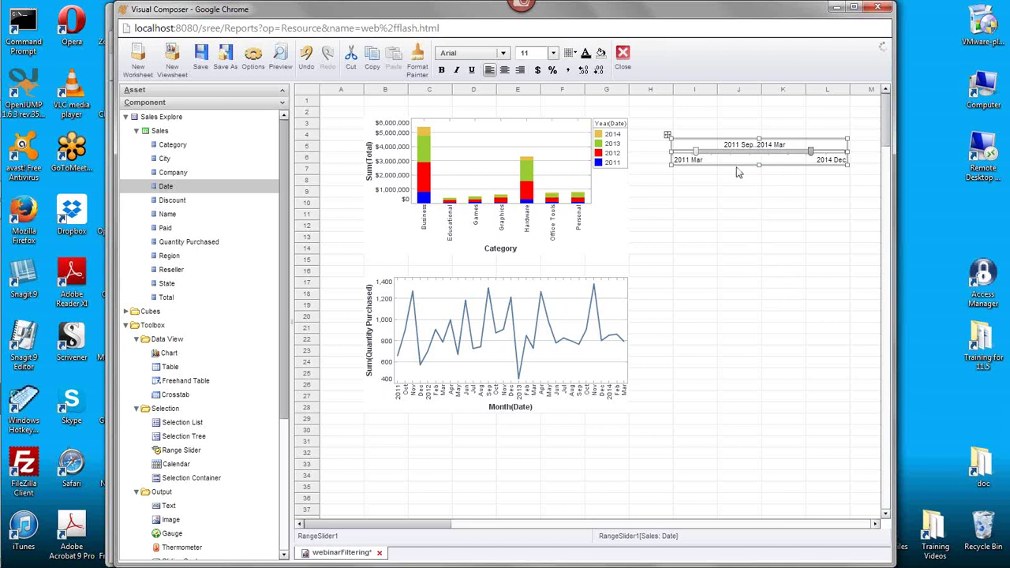
Add a second range slider for the Sales Date field below the existing one, and delete it.
mouse_move(170, 187)
left_mouse_down()
mouse_move(331, 207)
mouse_move(730, 205)
mouse_move(718, 202)
mouse_move(765, 230)
left_mouse_up()
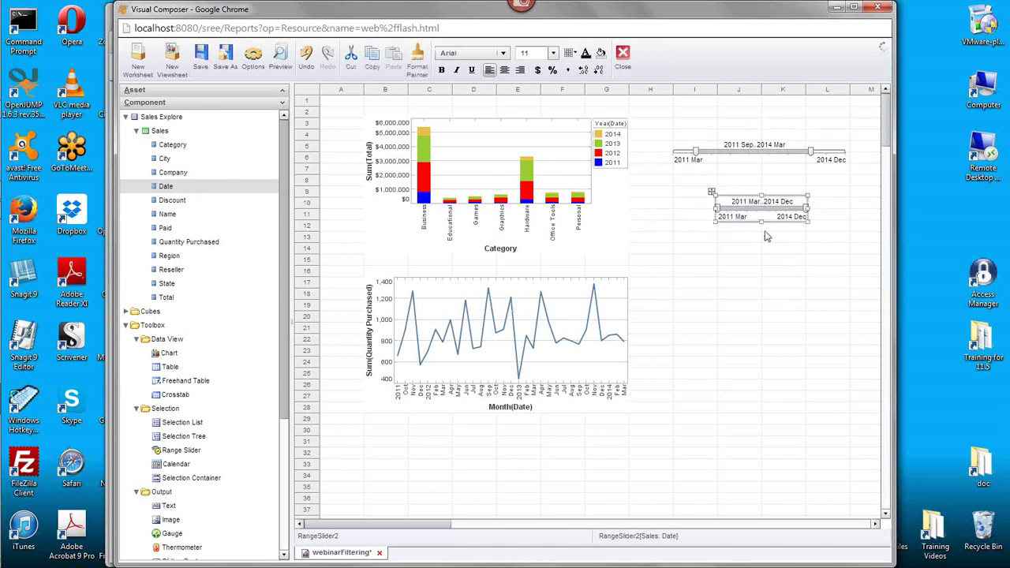
key("Delete")
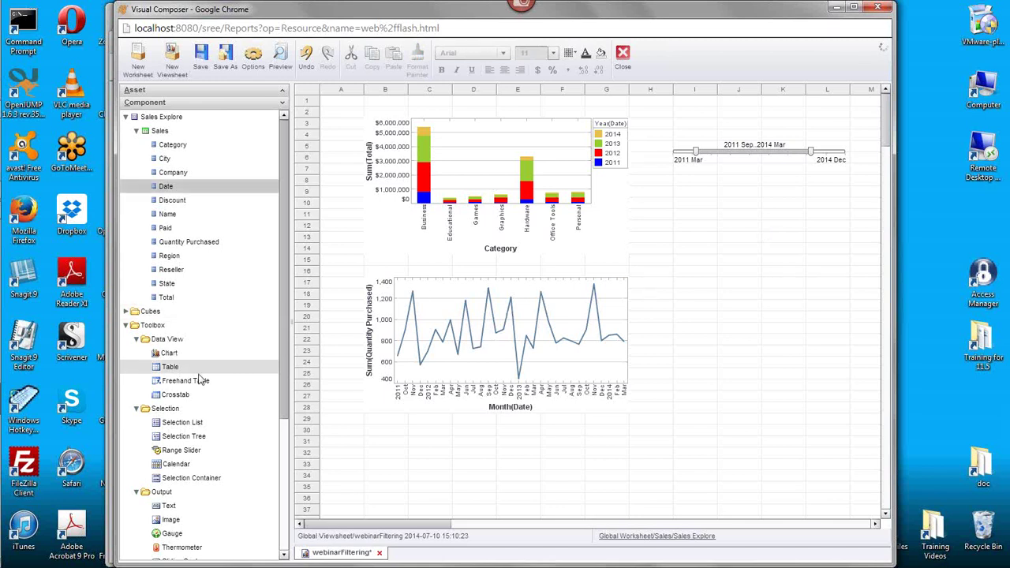
Add a selection list bound to the Sales Date field at column I, row 11, and enlarge it through column J and row 25.
left_click(219, 429)
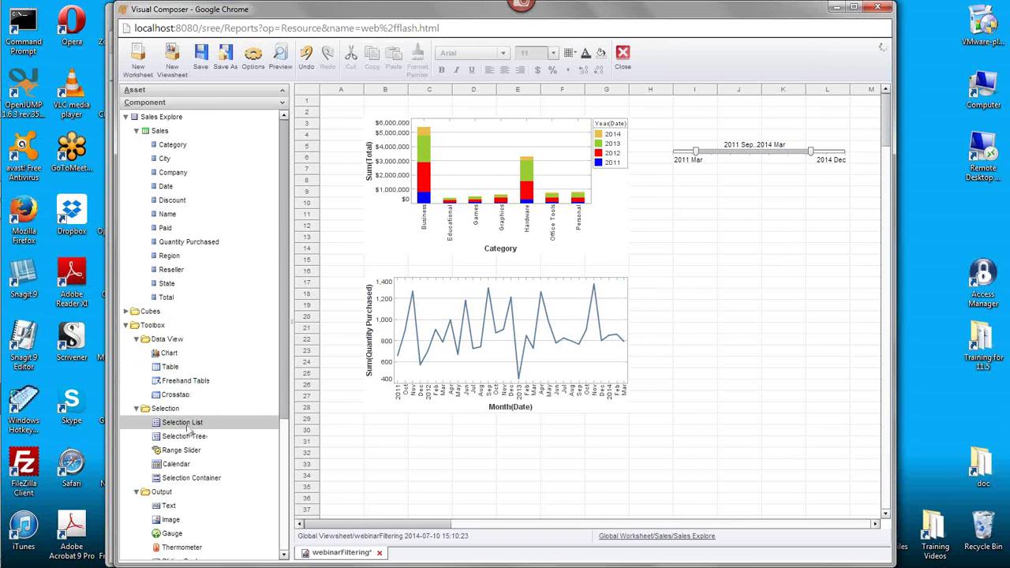
left_click_drag(215, 428, 689, 229)
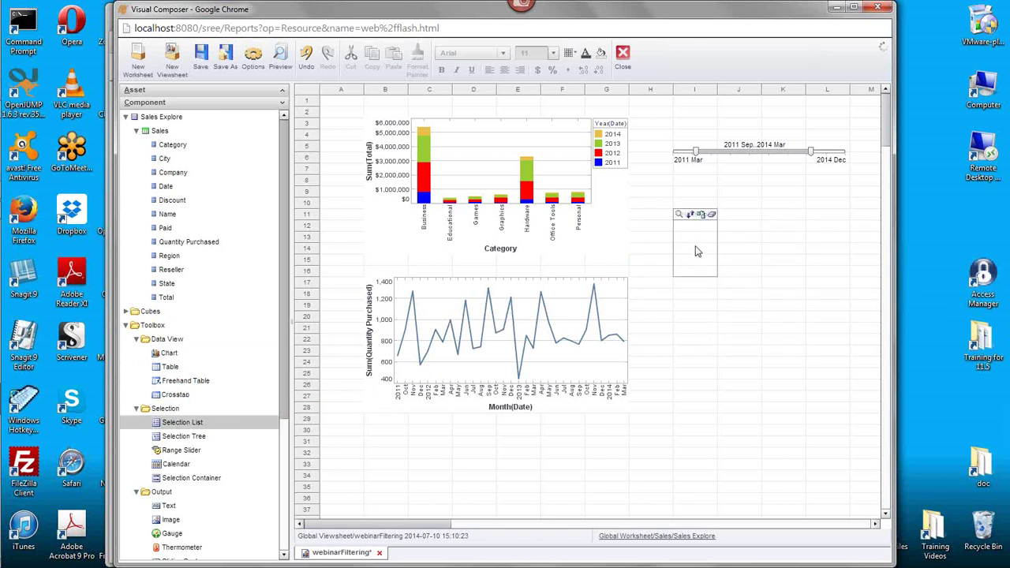
left_click_drag(185, 186, 715, 258)
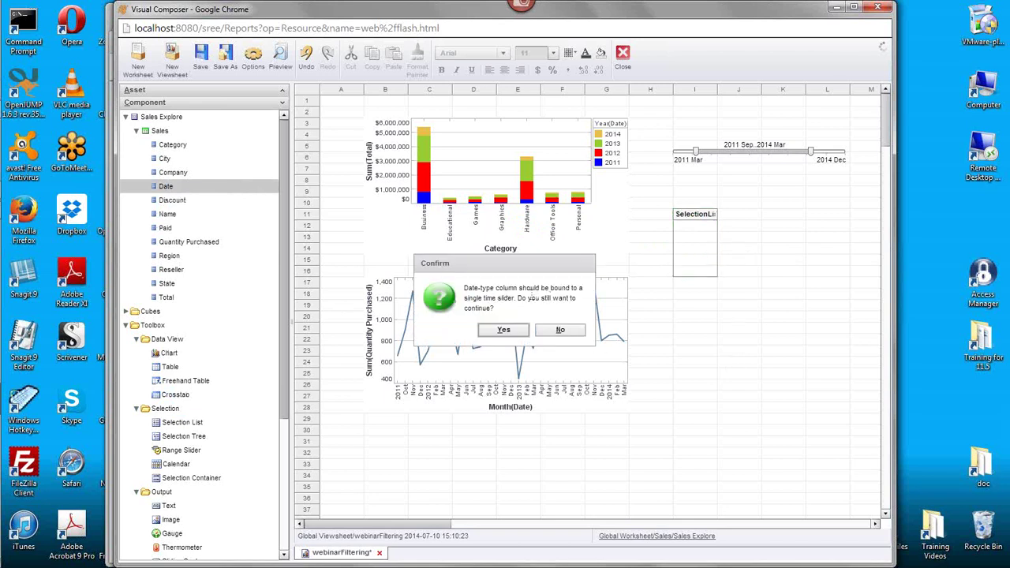
left_click(504, 331)
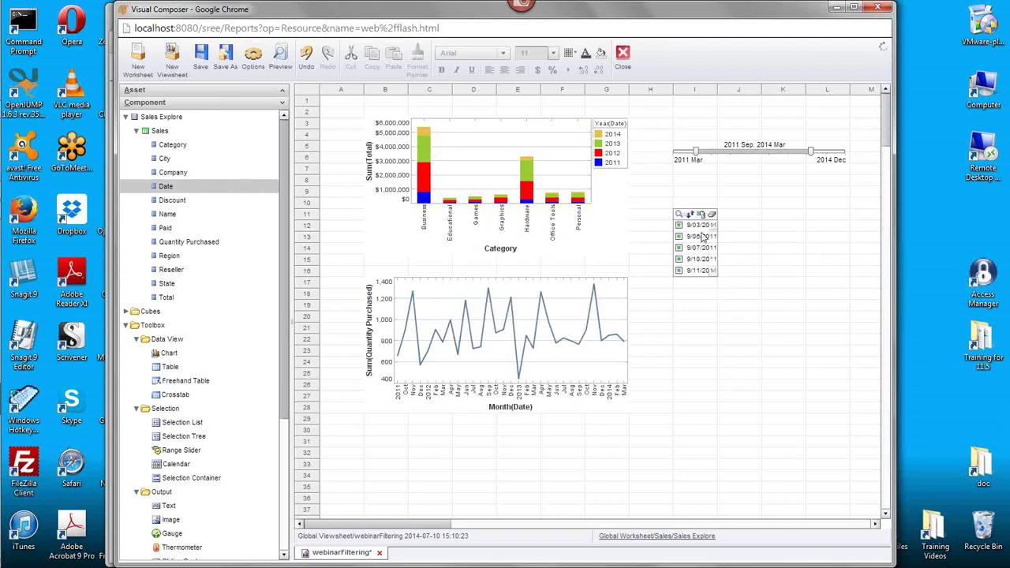
left_click(705, 249)
left_click_drag(718, 248, 763, 250)
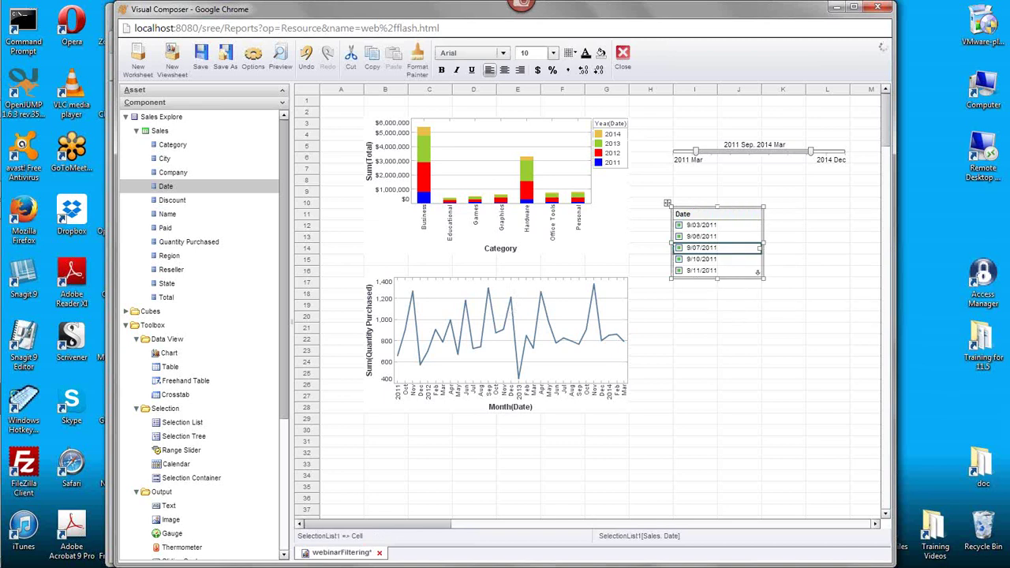
left_click_drag(717, 280, 718, 380)
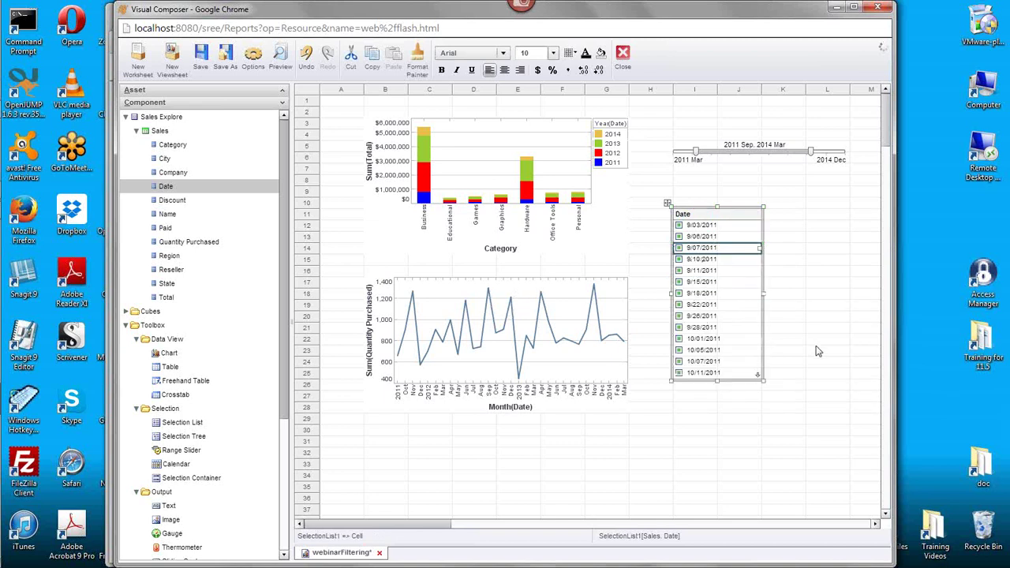
Delete the Date selection list and the Date range slider from the viewsheet.
mouse_move(706, 255)
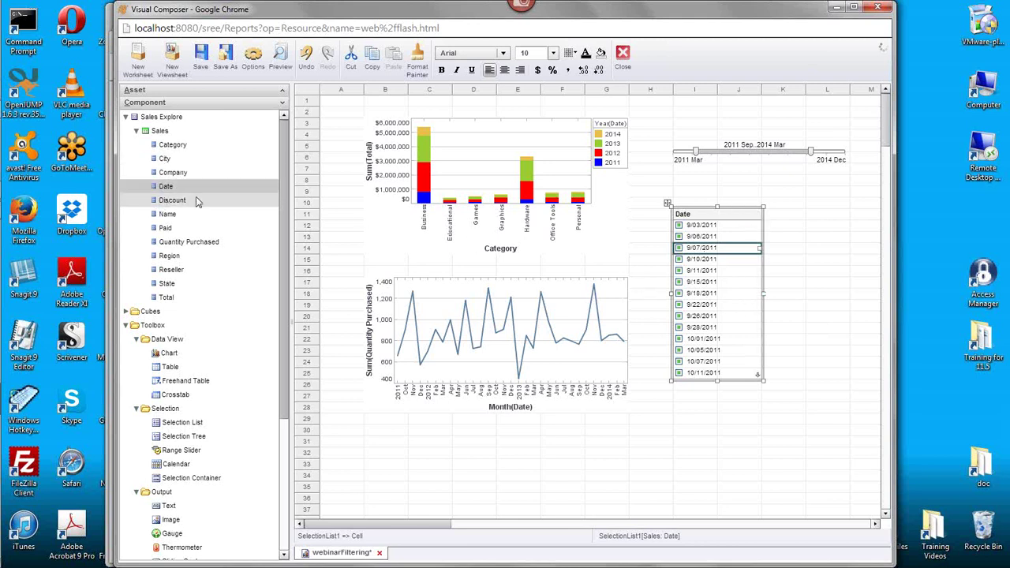
mouse_move(756, 235)
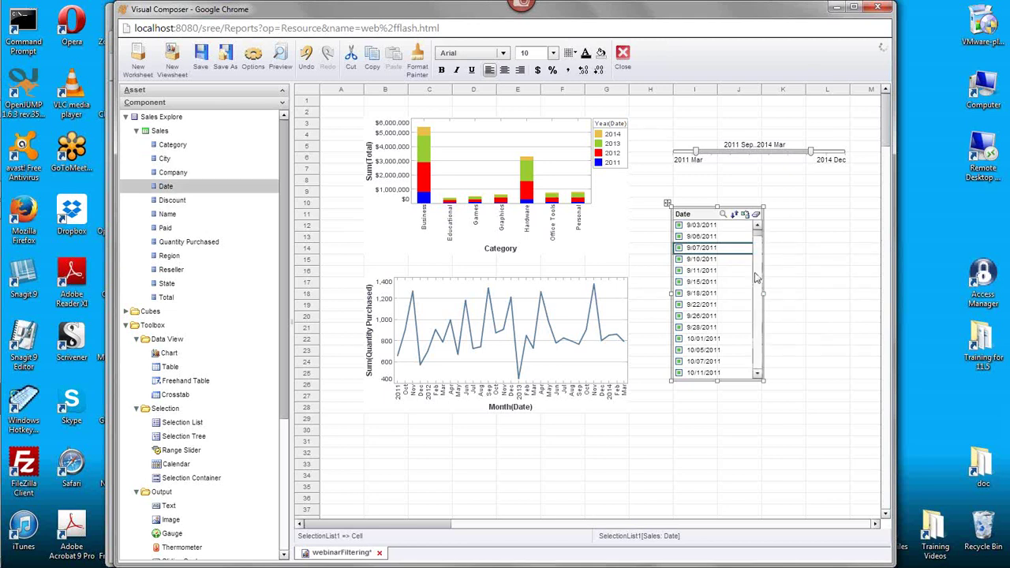
left_click_drag(757, 234, 757, 300)
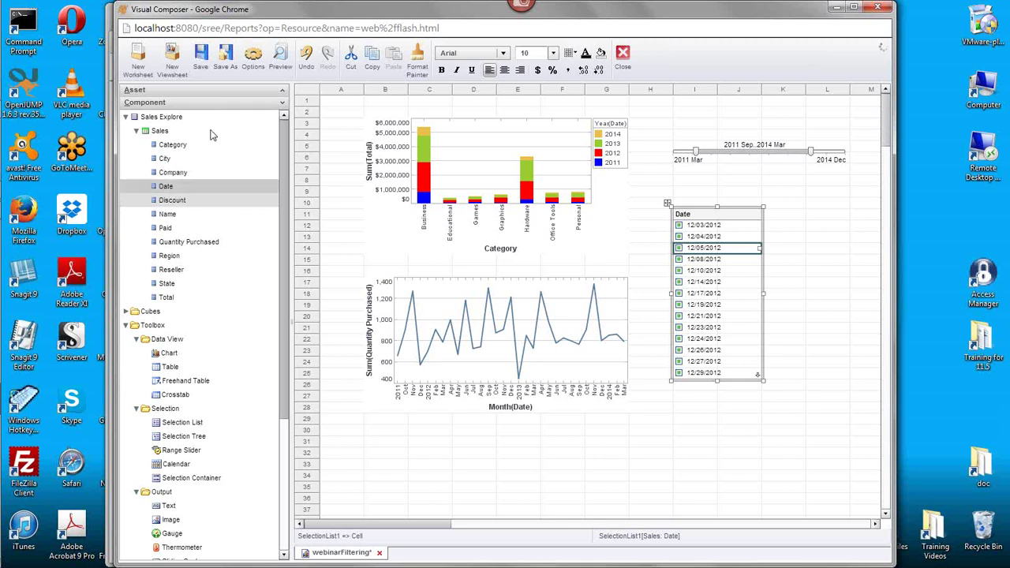
left_click(184, 190)
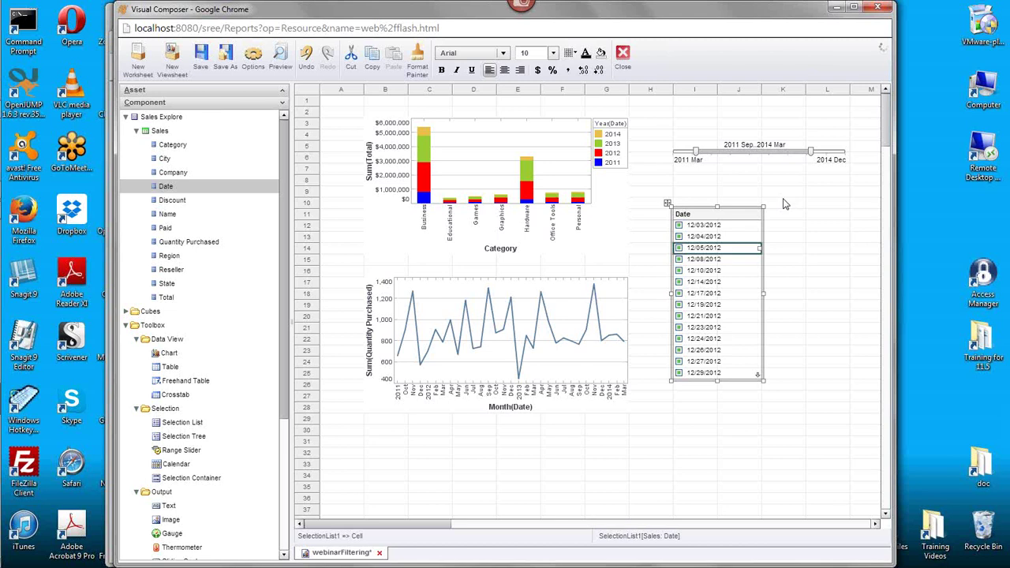
left_click(724, 280)
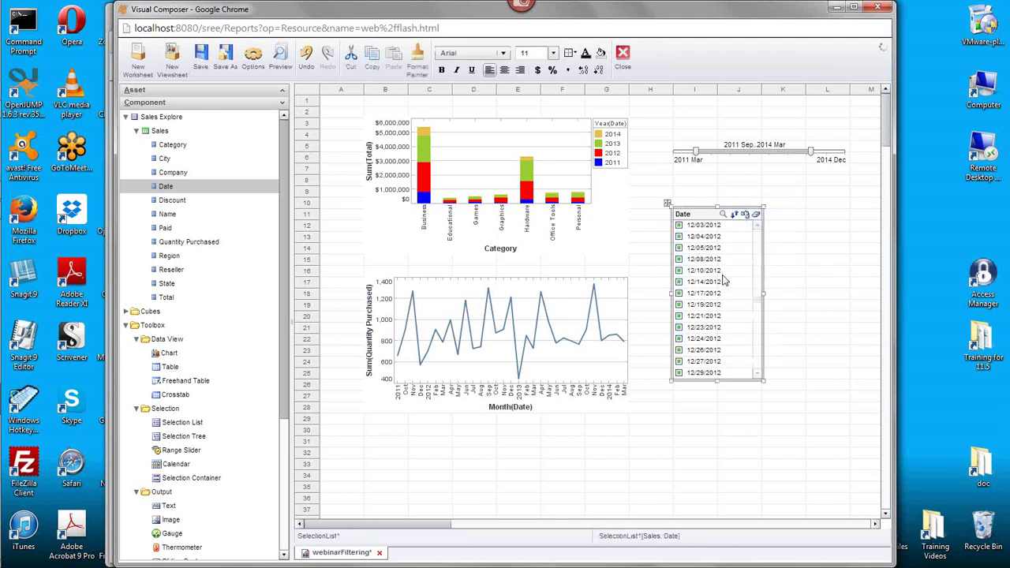
key("Delete")
left_click_drag(710, 123, 751, 178)
key("Delete")
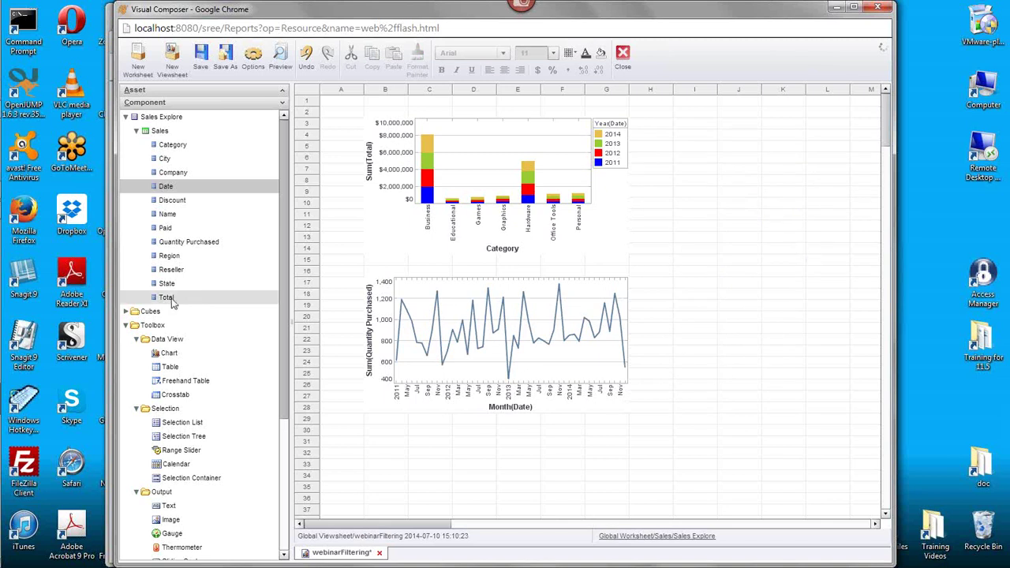
Add a range slider for the Quantity Purchased field beside the bar chart at column I, and widen it through column L.
left_click(205, 243)
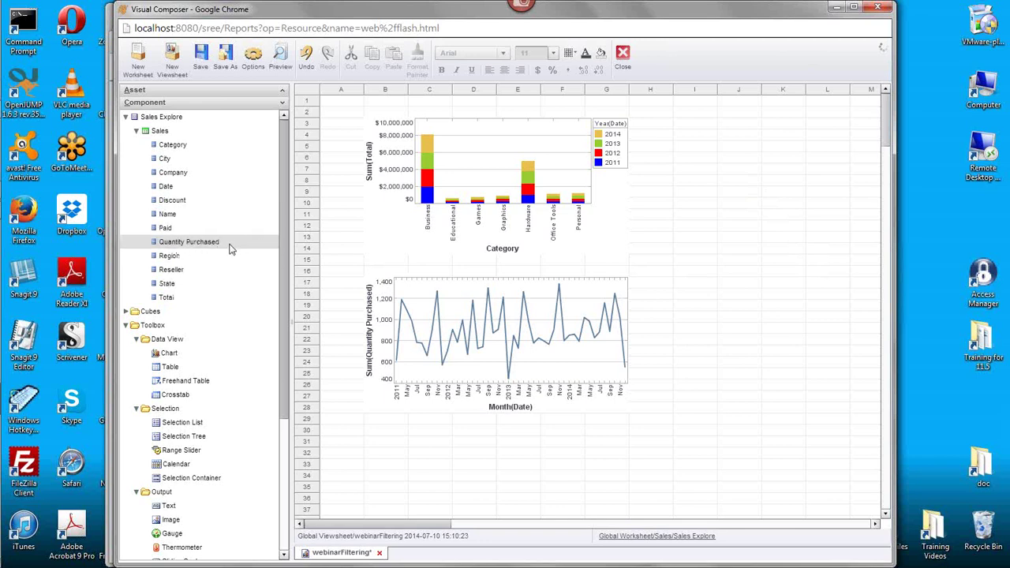
left_click_drag(237, 242, 705, 157)
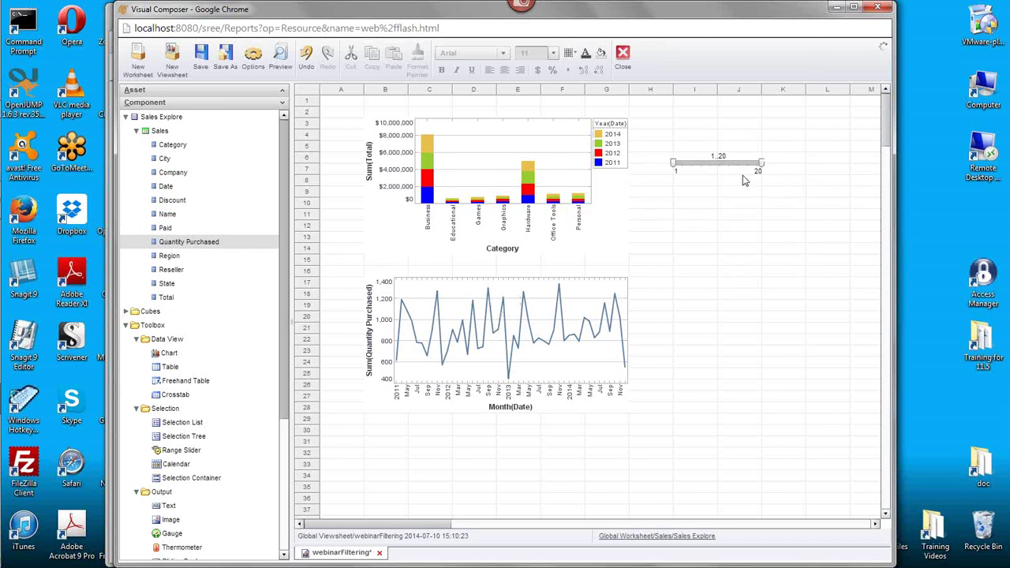
left_click(747, 169)
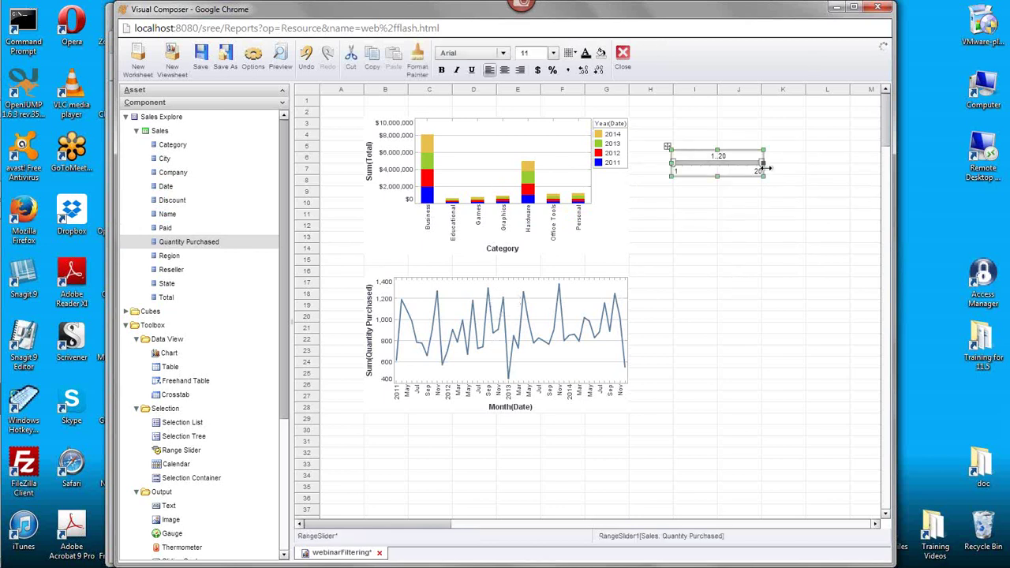
left_click_drag(765, 164, 849, 163)
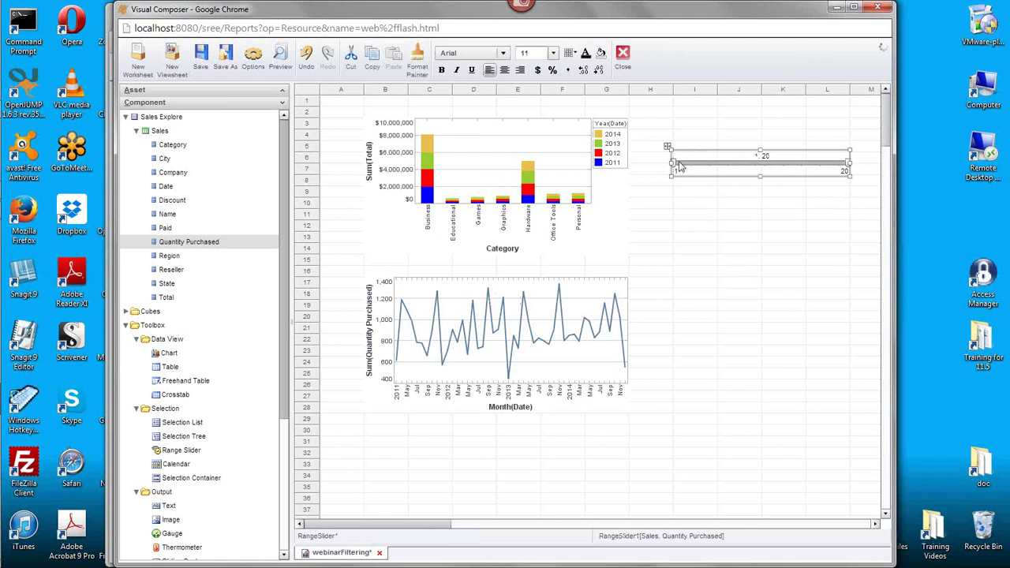
Narrow the Quantity Purchased range slider from both ends to 8 through 14.
left_click_drag(673, 165, 737, 163)
left_click_drag(847, 163, 791, 164)
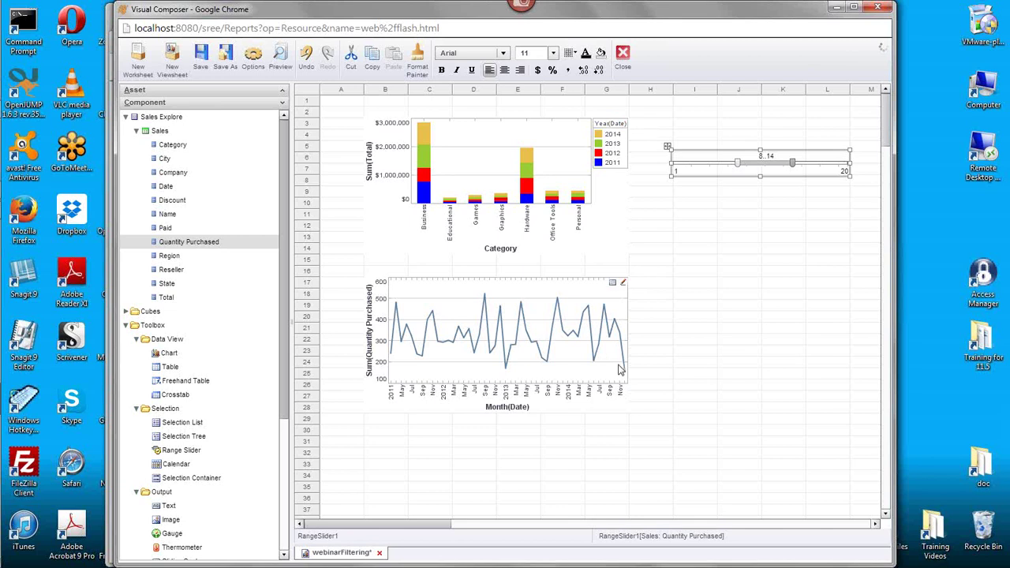
left_click(777, 168)
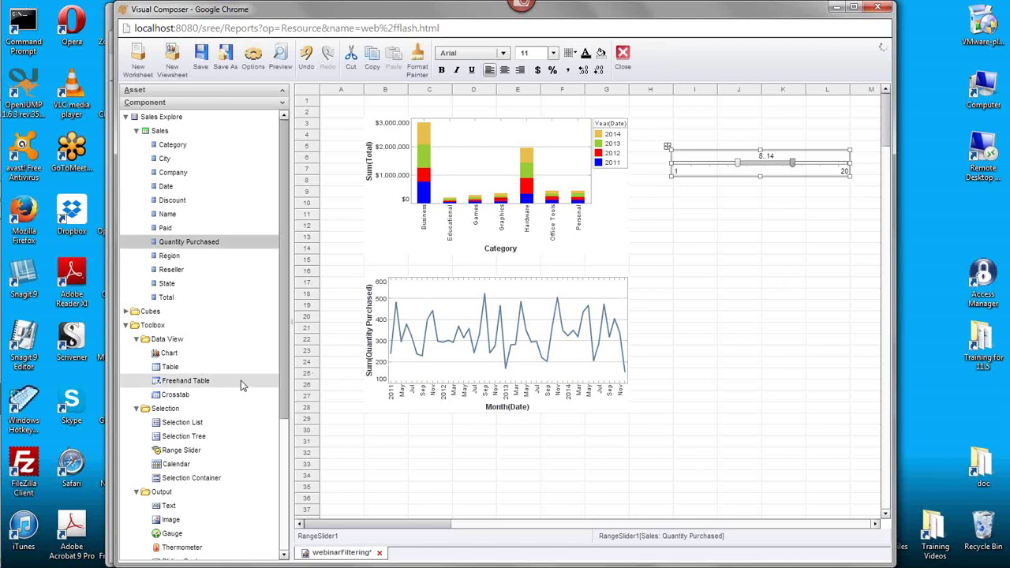
Add a selection list bound to Quantity Purchased at column J, row 11, and enlarge it through column K and row 27.
left_click_drag(183, 422, 725, 218)
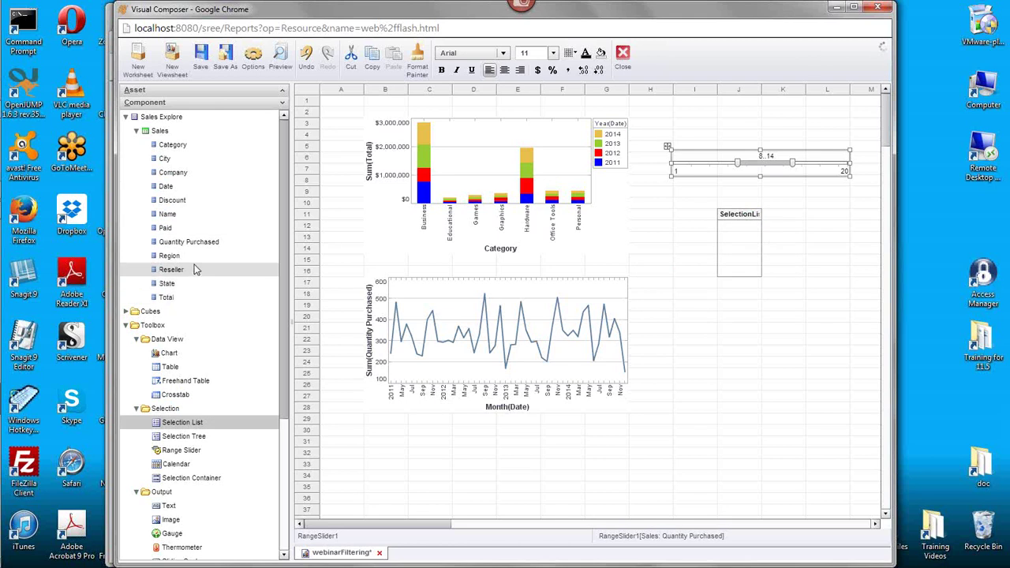
left_click_drag(186, 300, 729, 244)
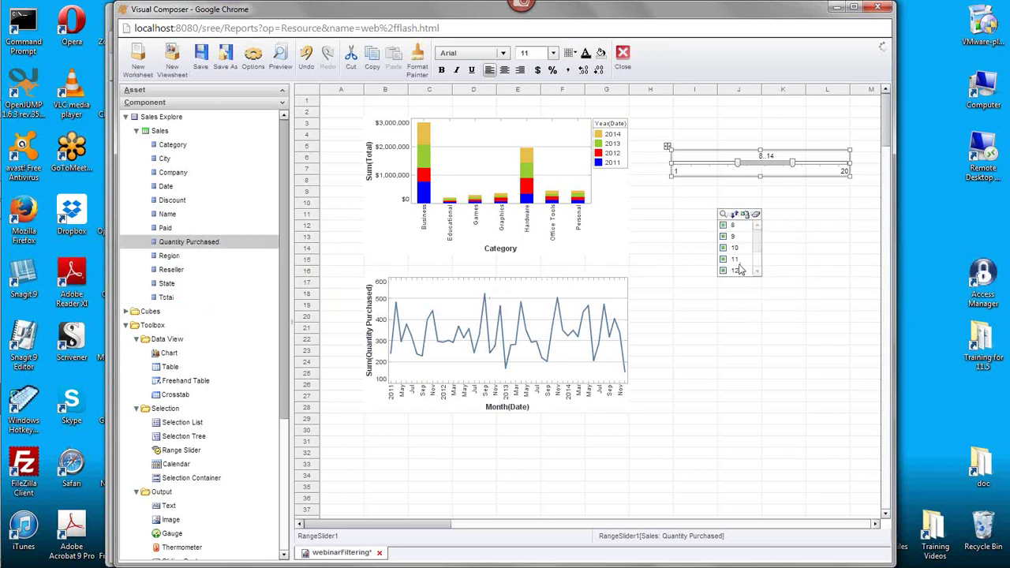
left_click(749, 241)
left_click_drag(762, 242, 806, 246)
left_click_drag(762, 282, 762, 404)
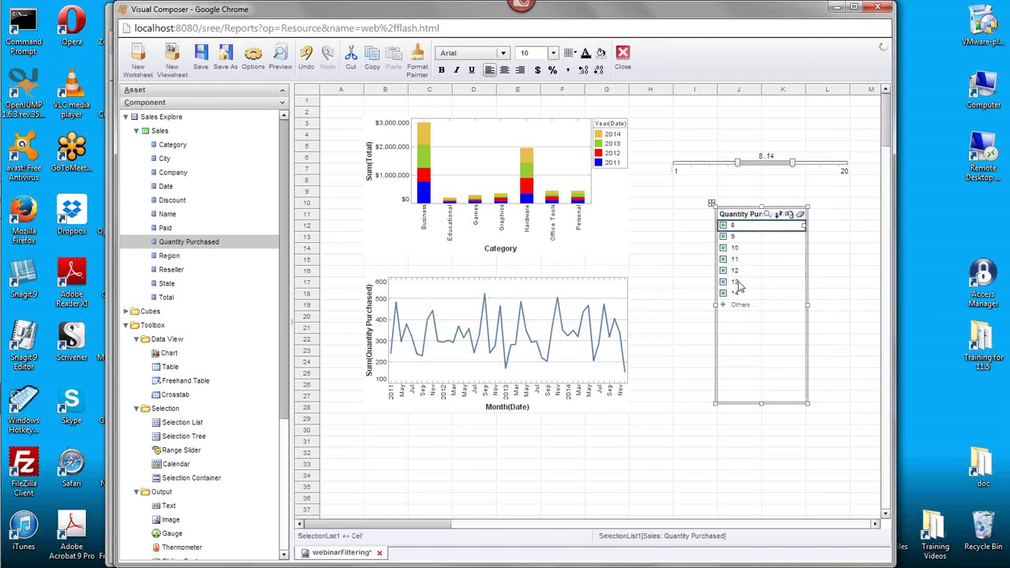
Delete the Quantity Purchased range slider, and move the Quantity Purchased selection list up to row 3.
left_click(753, 189)
left_click(793, 185)
key("Delete")
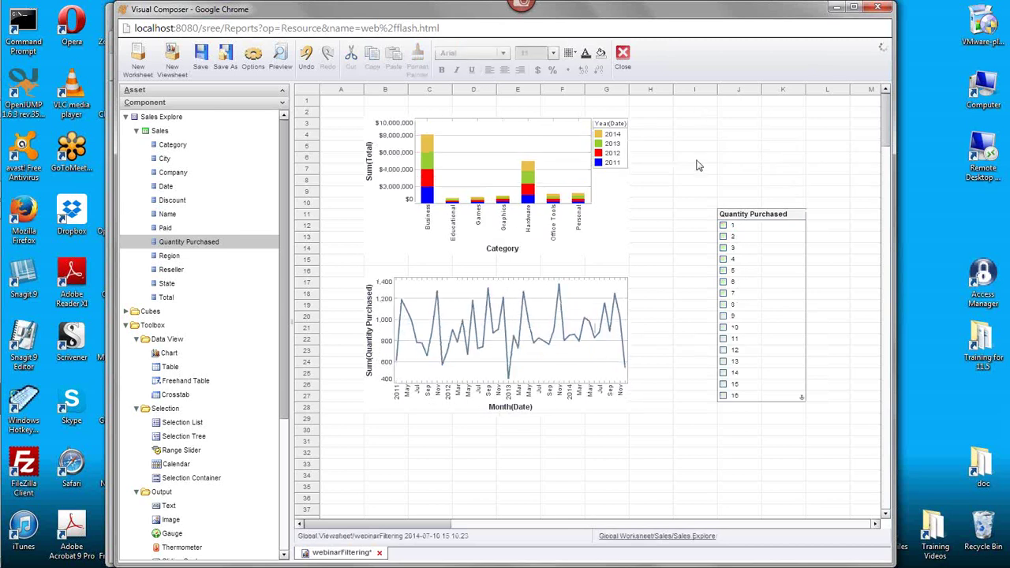
left_click(755, 214)
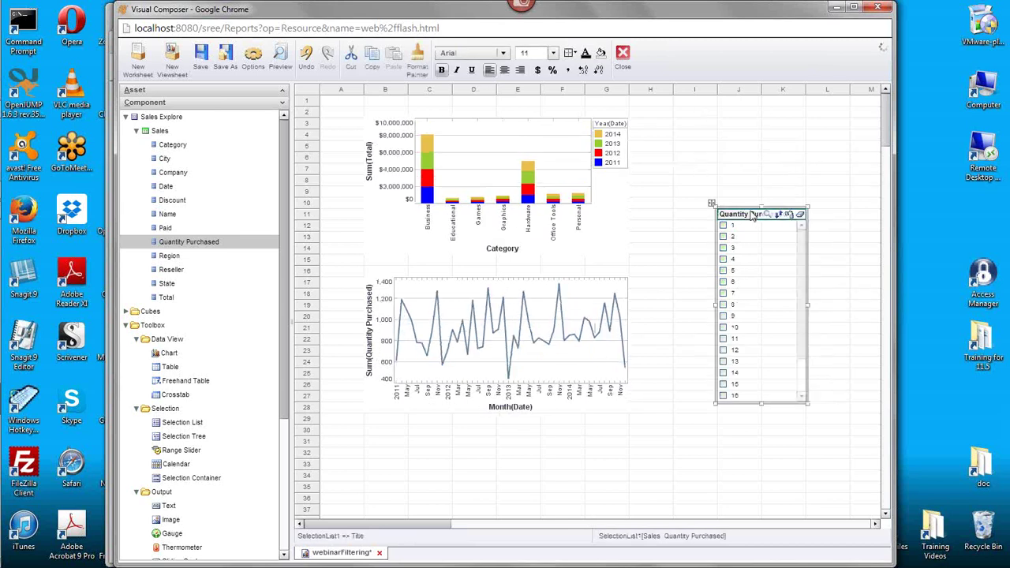
left_click_drag(747, 216, 749, 124)
Arrange the Quantity Purchased list's values in two columns, and shorten the list to end at row 13.
left_click(798, 215)
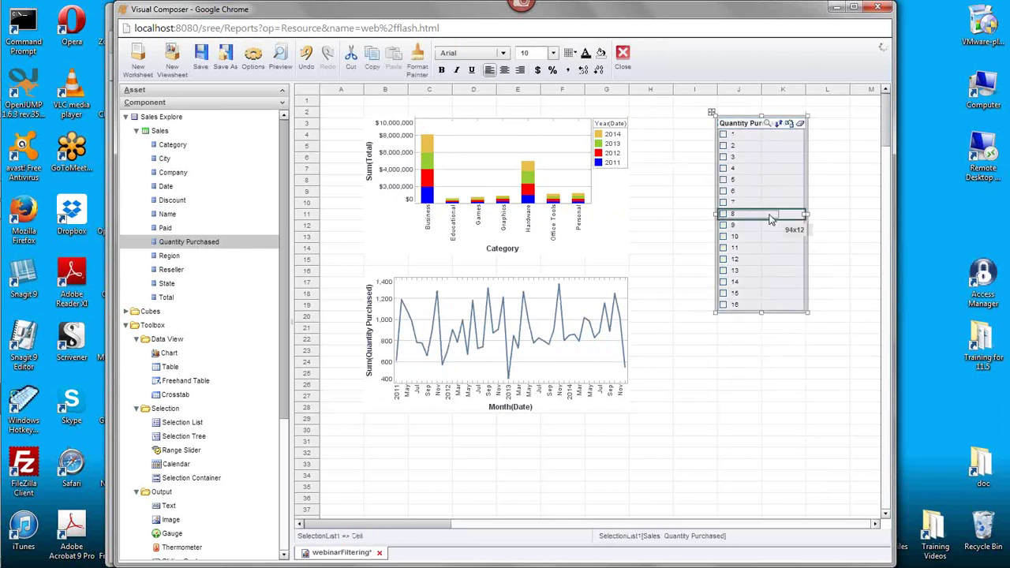
mouse_move(750, 215)
left_mouse_down()
mouse_move(740, 214)
mouse_move(753, 216)
left_mouse_up()
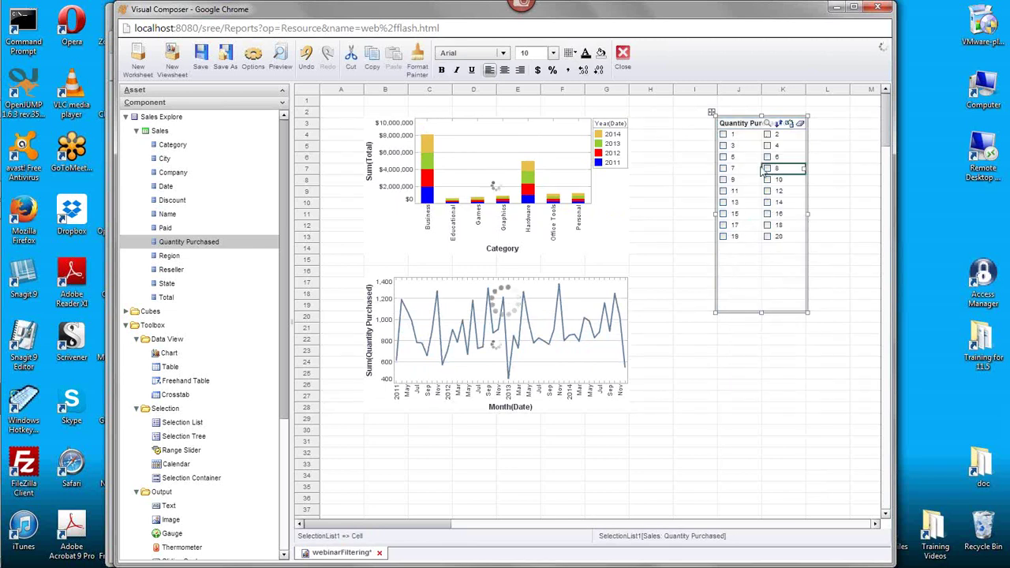
left_click_drag(762, 311, 776, 244)
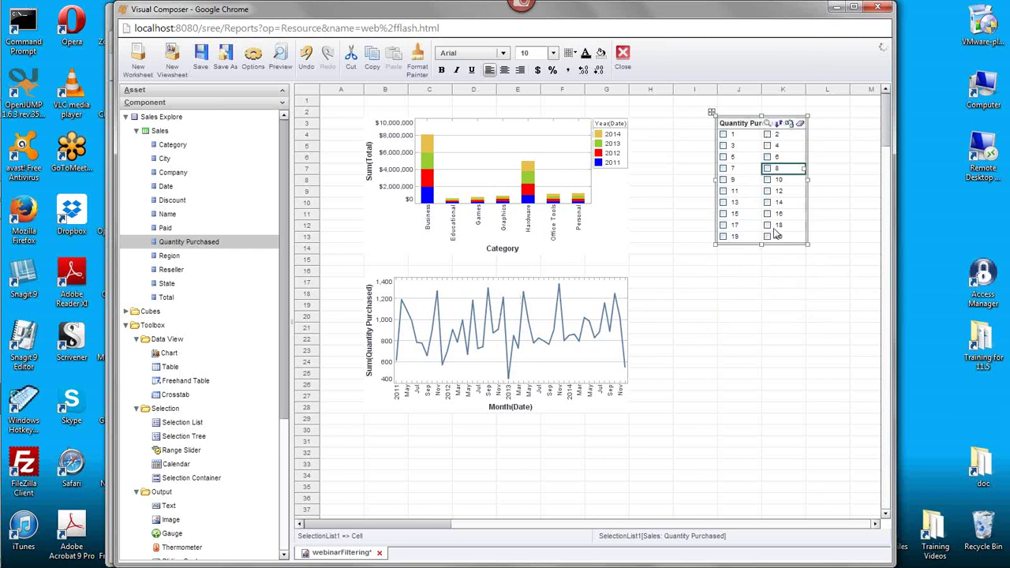
Filter the charts to quantities 14 and 5 with the Quantity Purchased list, and delete the list.
left_click(767, 202)
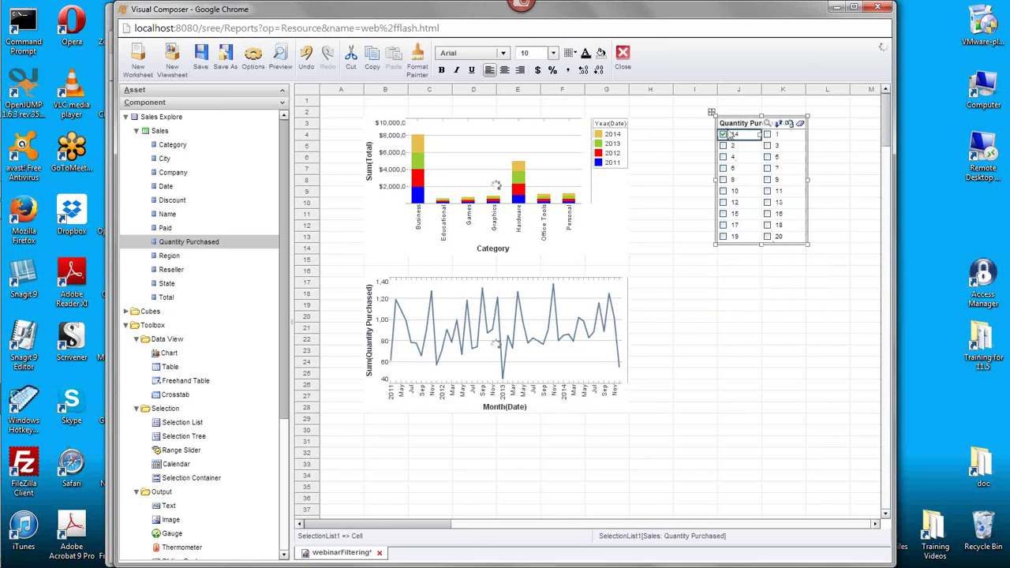
left_click(767, 157)
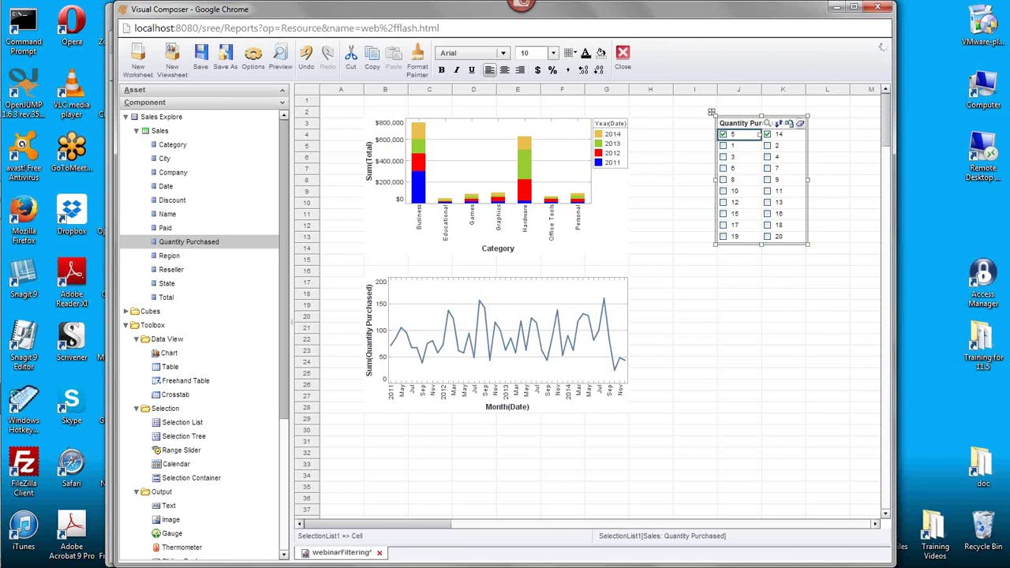
left_click_drag(837, 269, 708, 218)
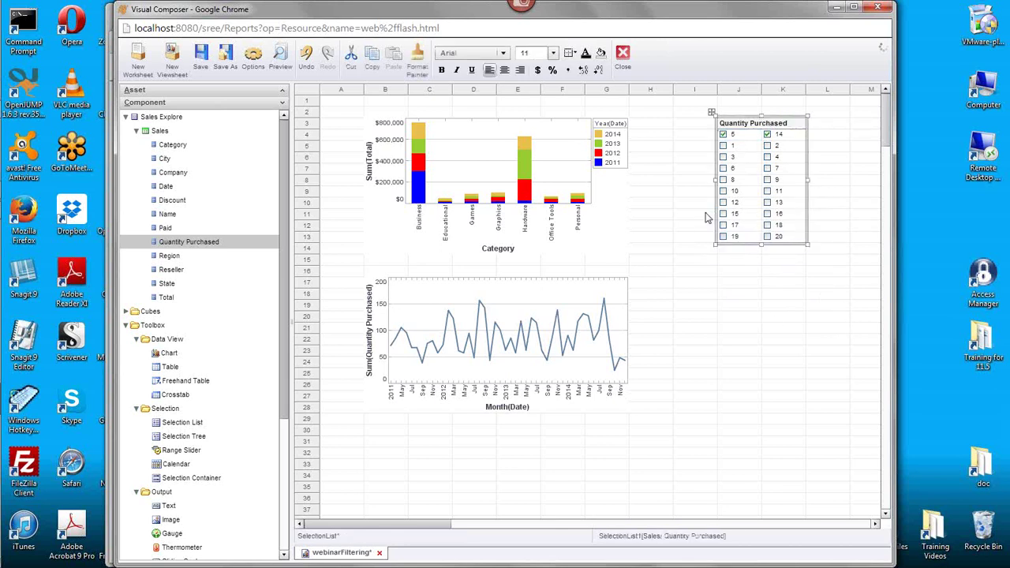
key("Delete")
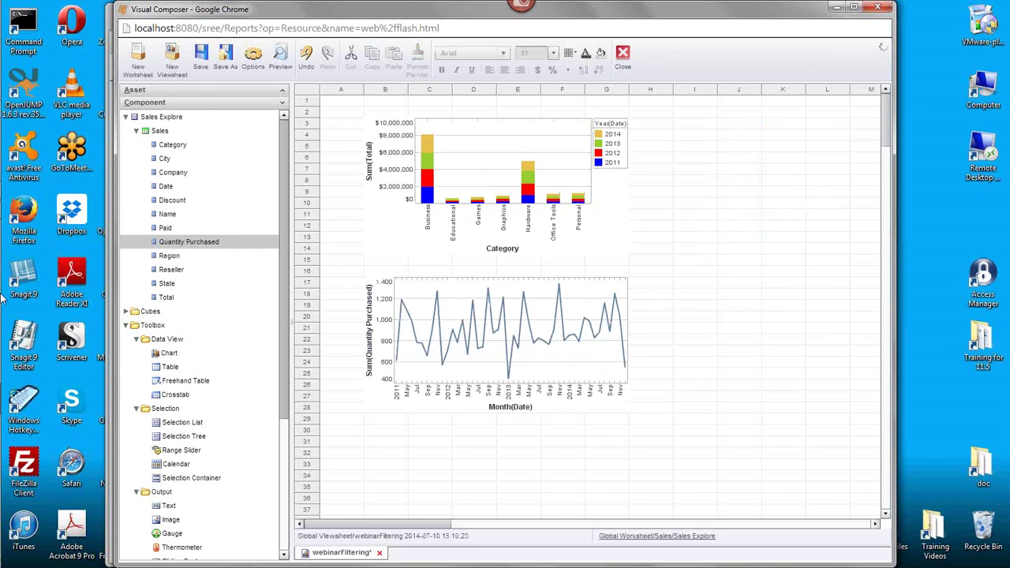
Switch to Adobe Reader to review the calendar filter on the "Adding Filters to a Dashboard" slide, and return to Visual Composer.
mouse_move(4, 298)
left_click(19, 190)
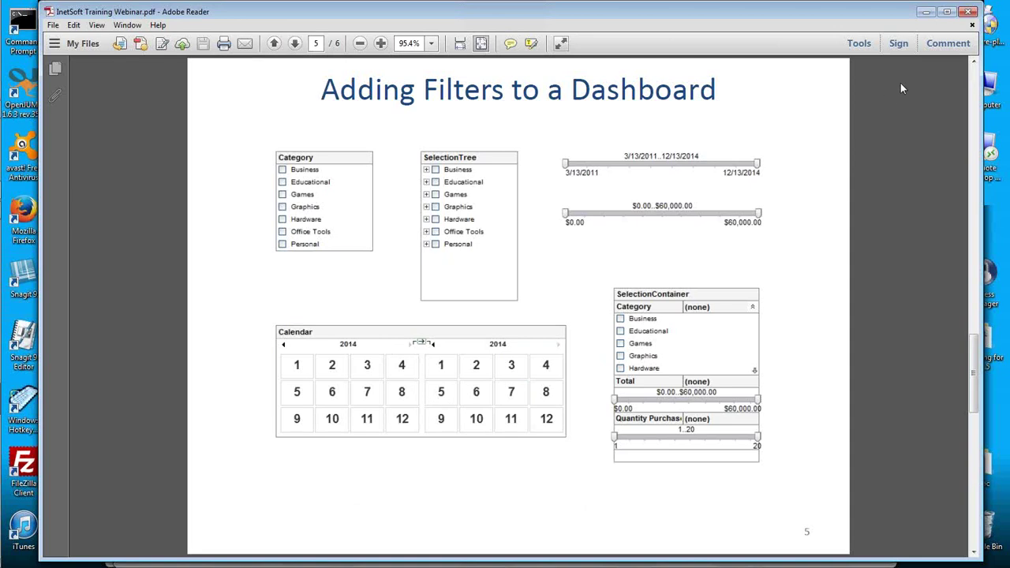
left_click(927, 13)
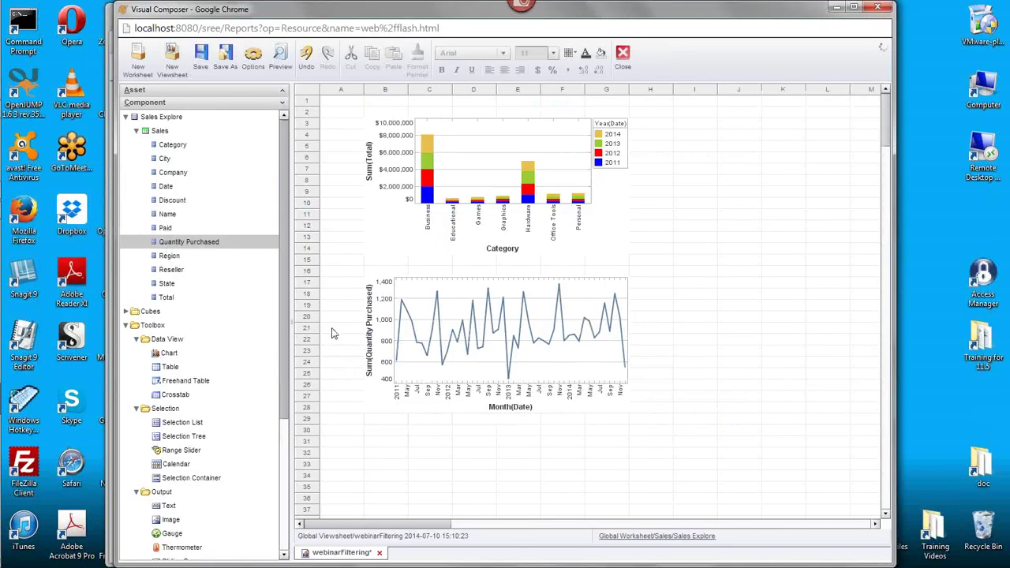
Add a Calendar at cell I10 beside the charts, widen the window, and select the week of July 20–26, 2014.
left_click_drag(285, 355, 286, 477)
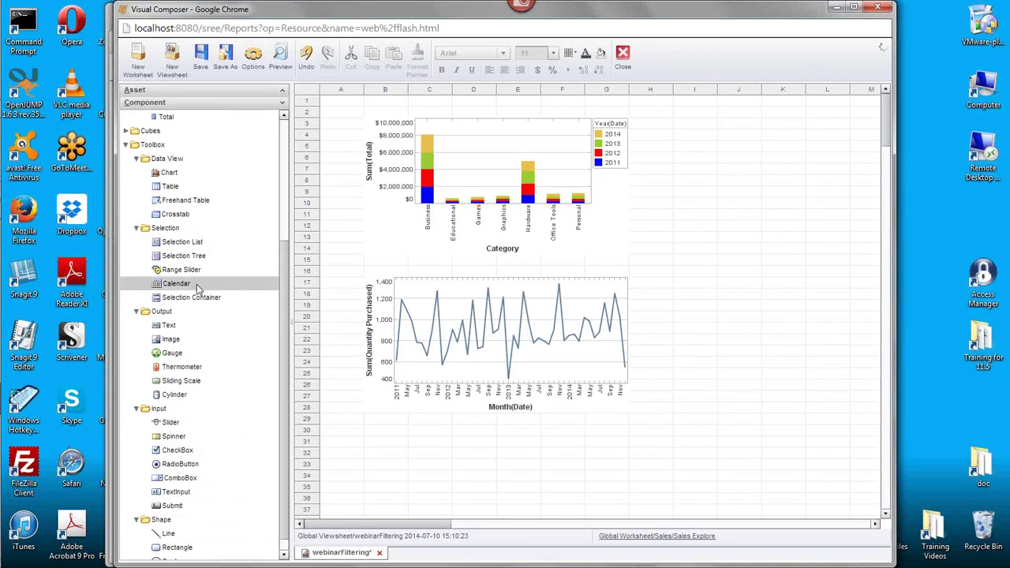
left_click_drag(197, 284, 684, 205)
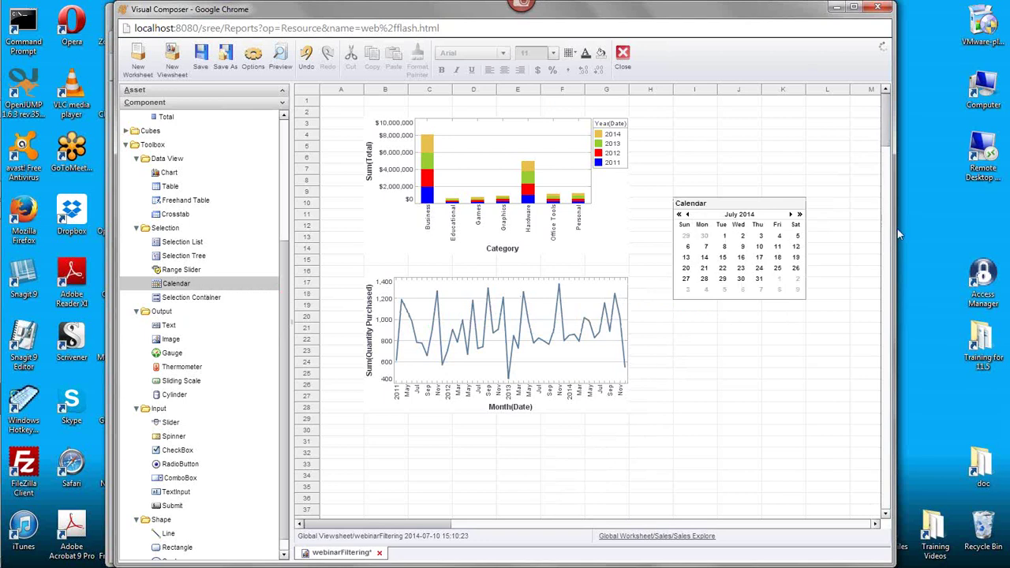
left_click_drag(897, 229, 972, 230)
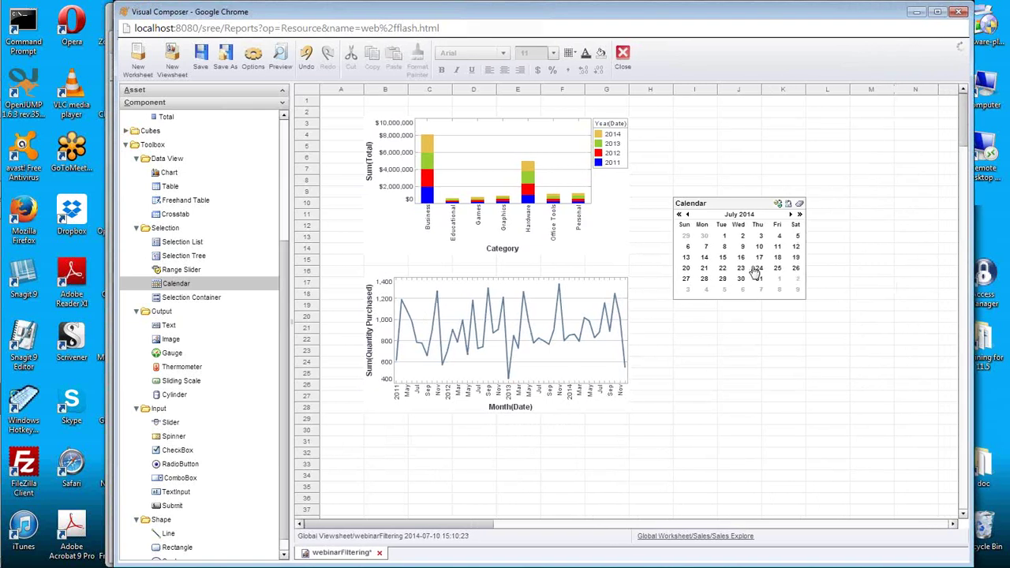
left_click(713, 205)
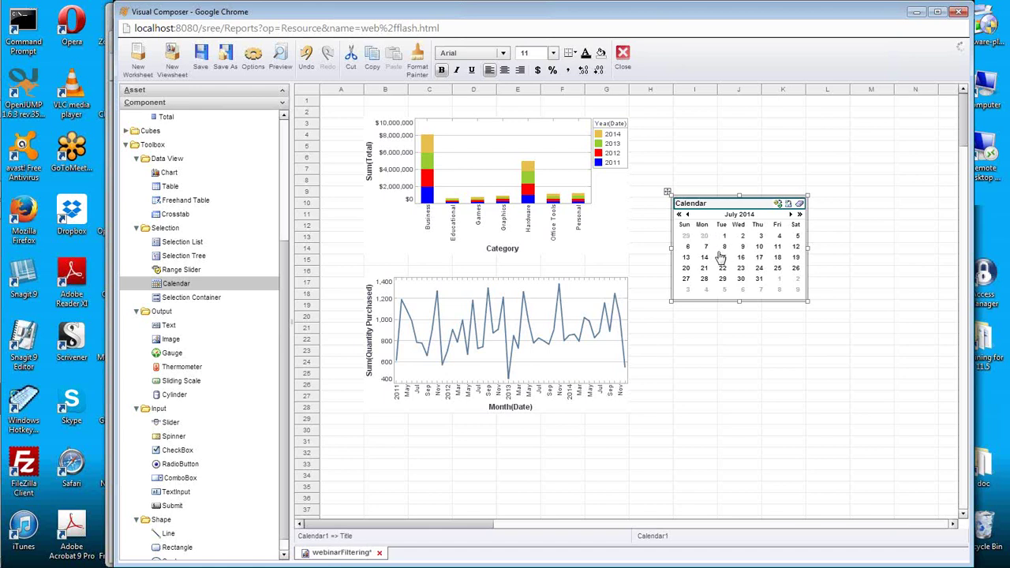
left_click(723, 246)
left_click(727, 268)
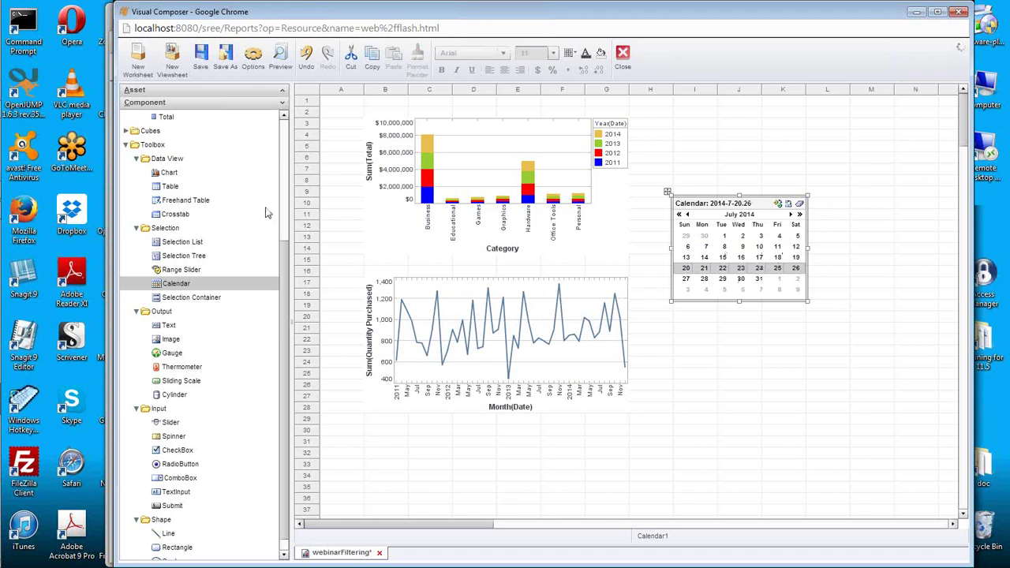
Bind the Date field of the Sales table to the calendar.
left_click(285, 144)
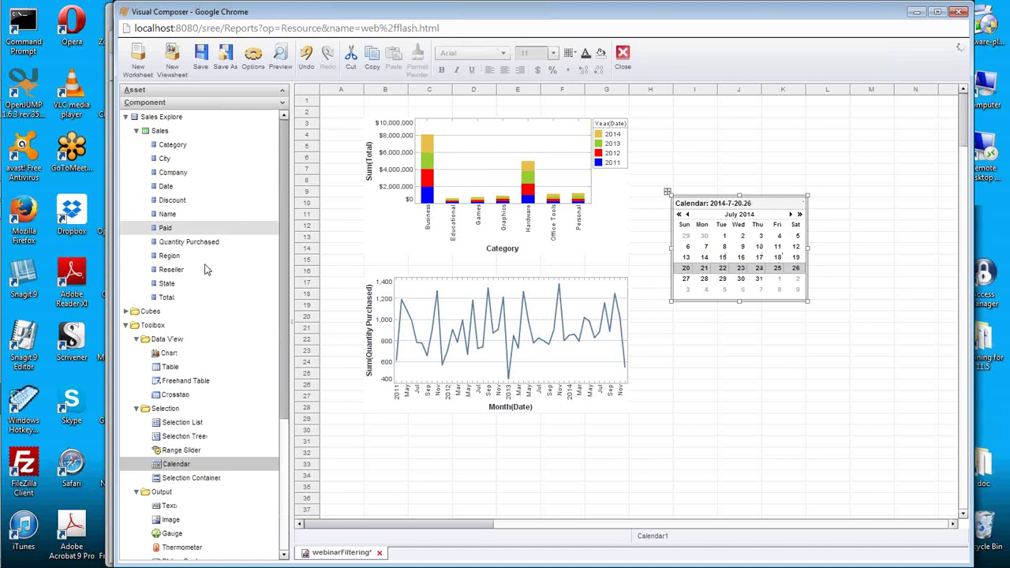
left_click(199, 190)
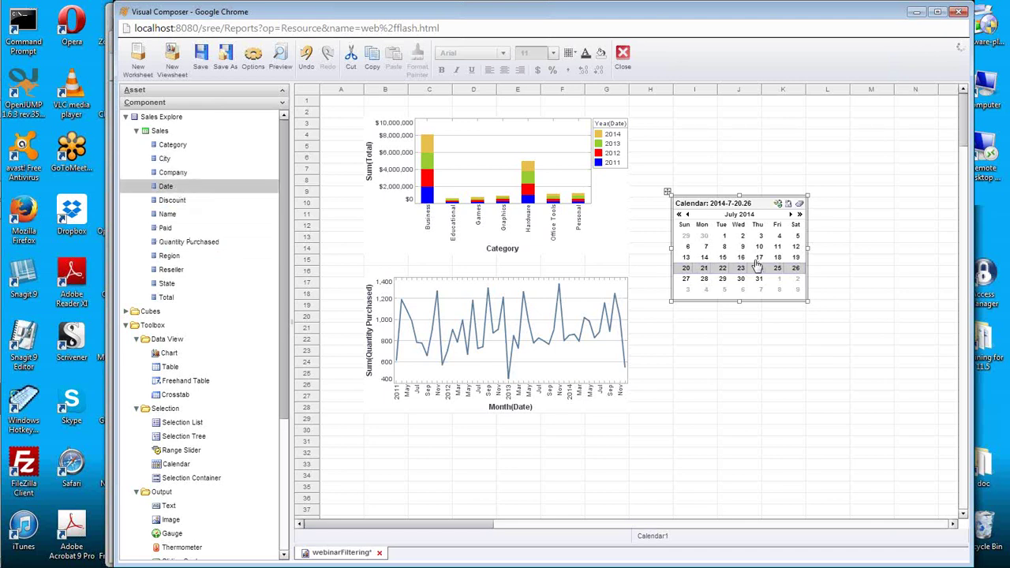
left_click_drag(178, 189, 728, 262)
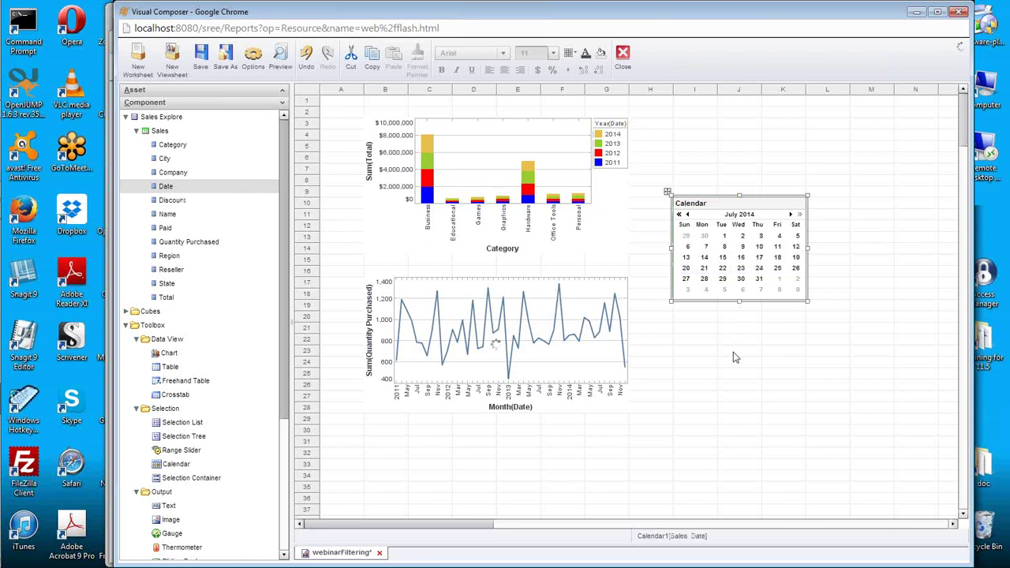
mouse_move(719, 255)
mouse_move(699, 270)
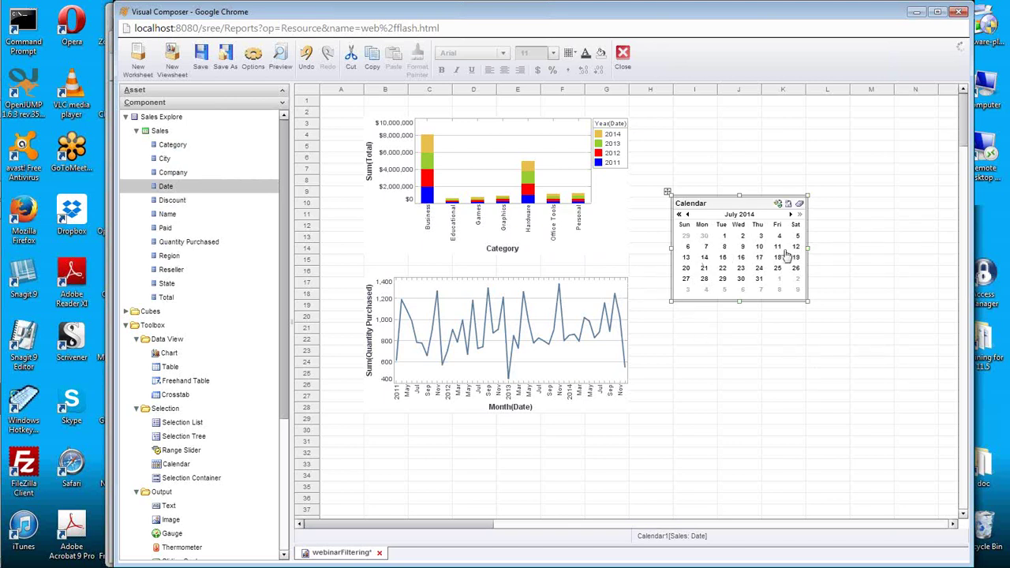
Filter the charts by week with the calendar: July 13–19, July 6–12, and July 27 to August 2, 2014.
left_click(724, 263)
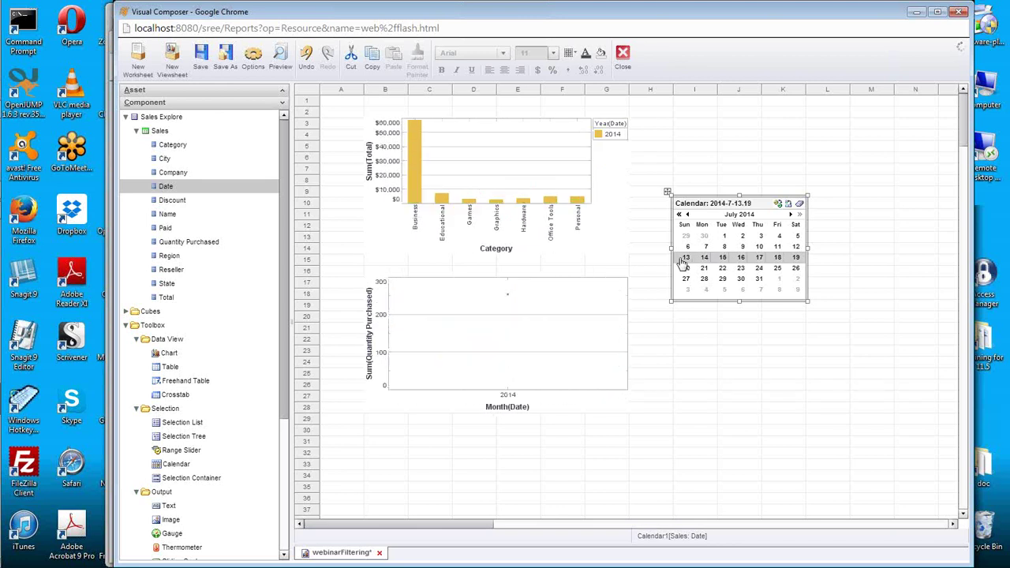
left_click(744, 249)
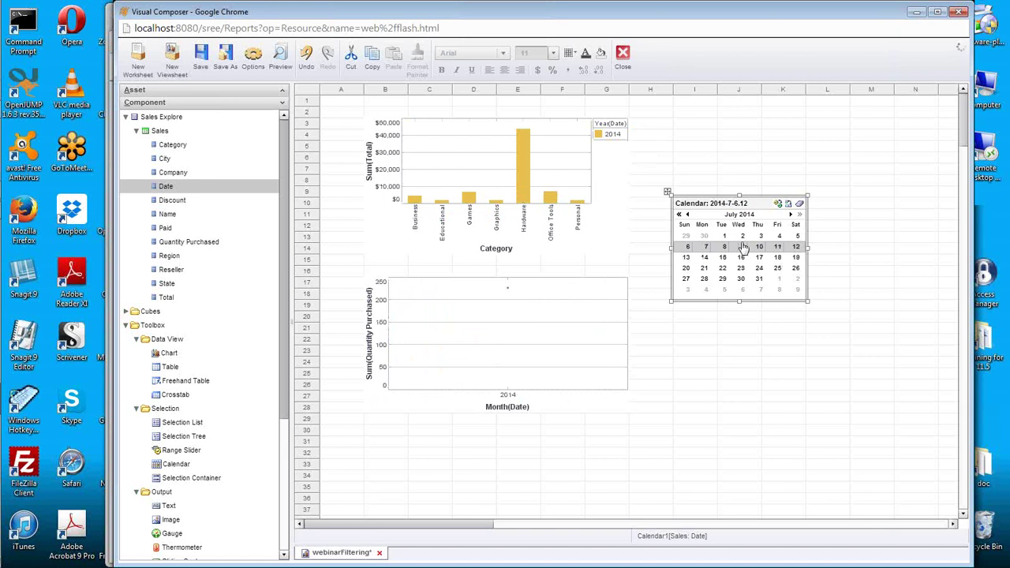
mouse_move(520, 168)
left_click(723, 281)
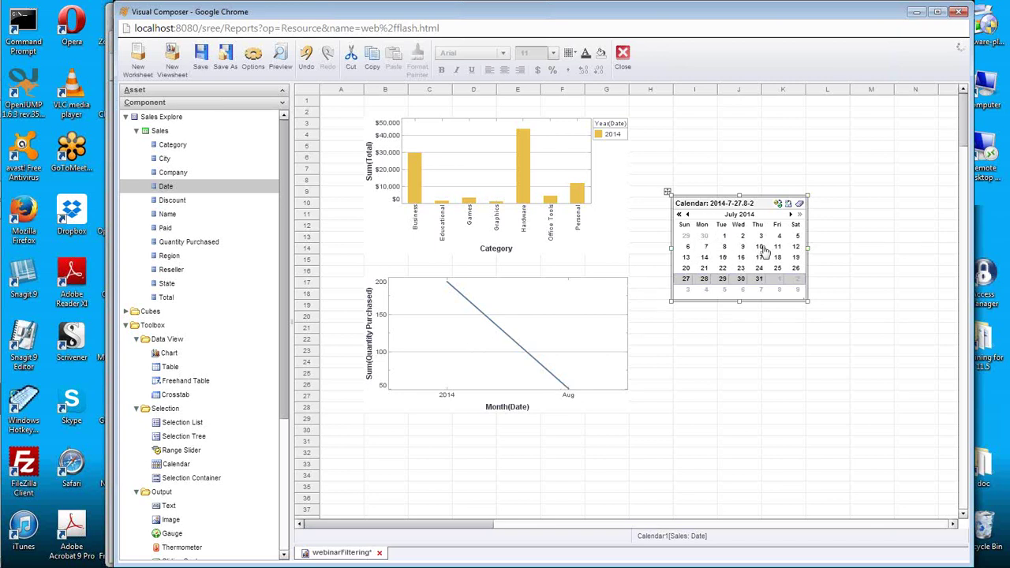
Switch the calendar to the month view, and filter the charts to February–November 2014 and to February–June 2014.
left_click(777, 203)
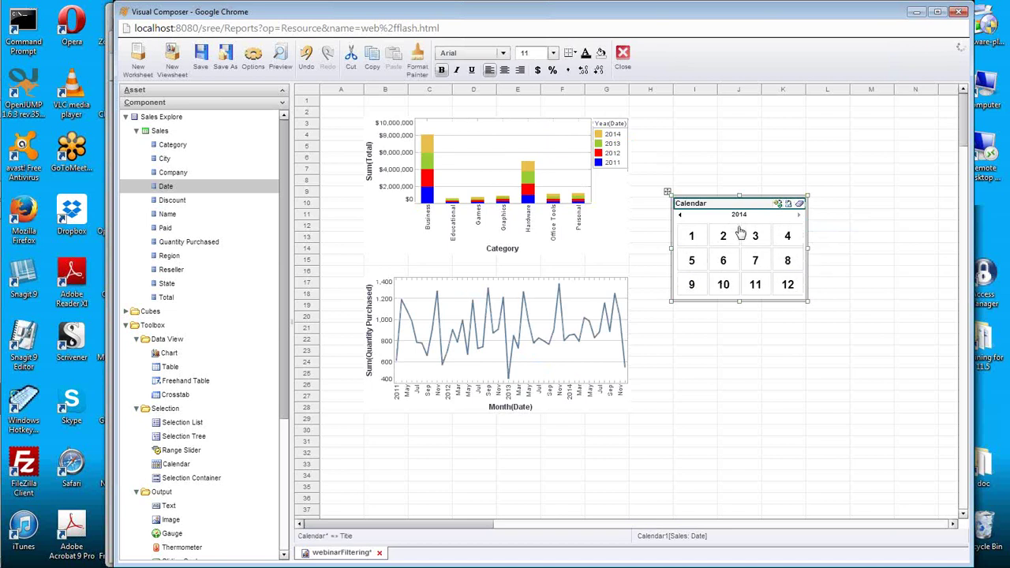
left_click(723, 240)
left_click(754, 286)
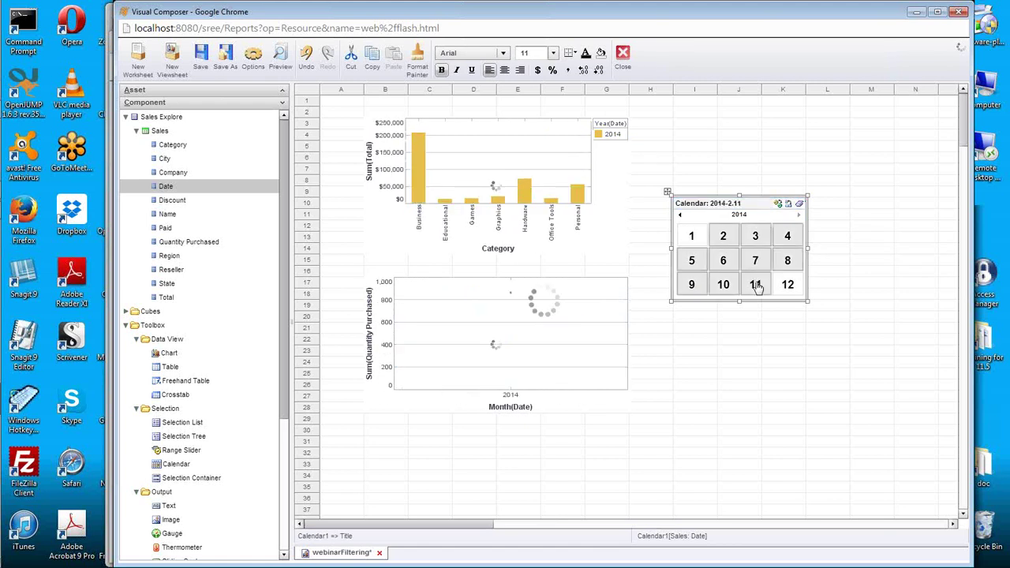
left_click(722, 264)
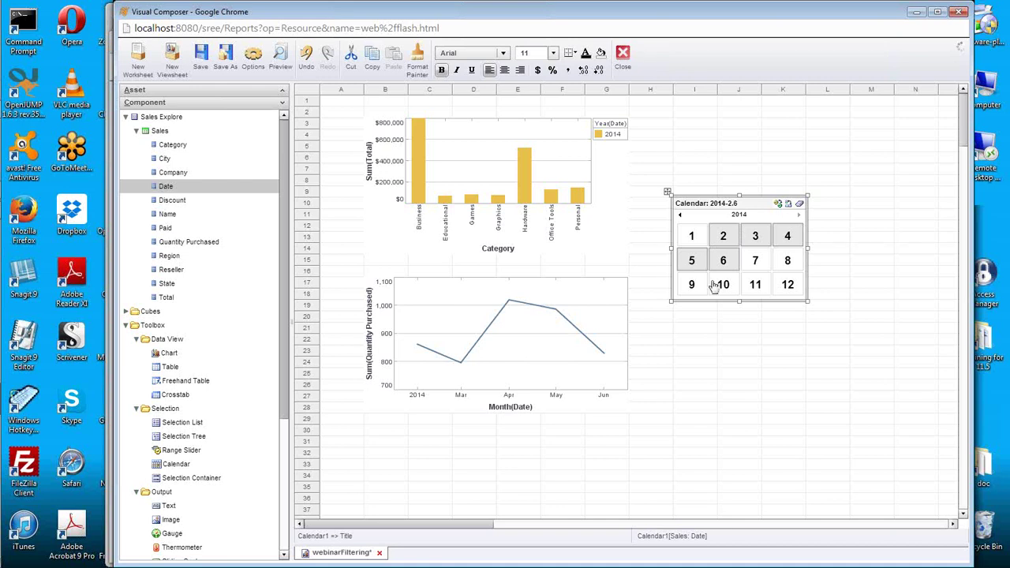
Switch the calendar to the two-calendar range view, and set the first calendar to 2012 and the second to 2013.
left_click(789, 205)
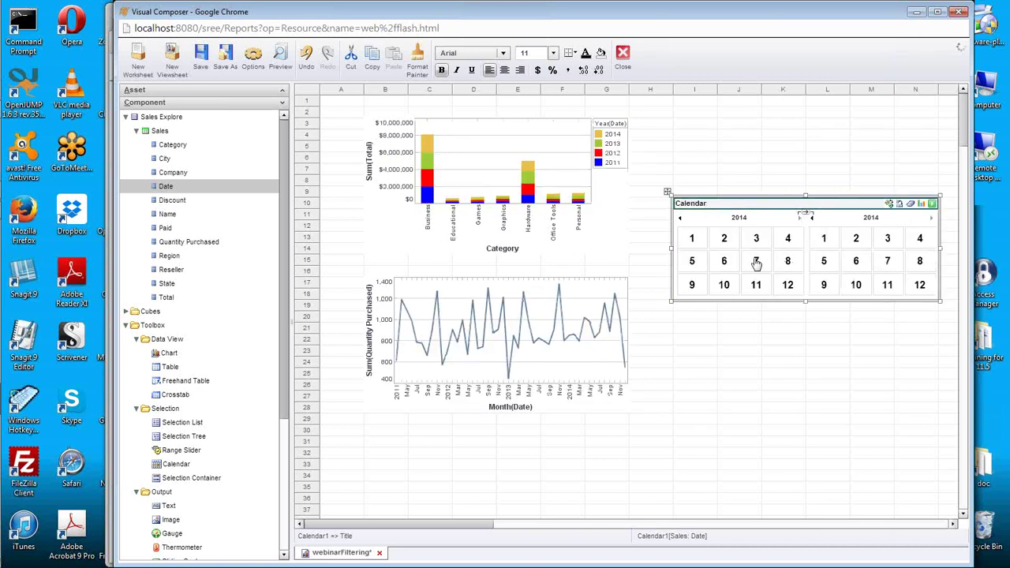
left_click(680, 218)
left_click(812, 219)
left_click(812, 219)
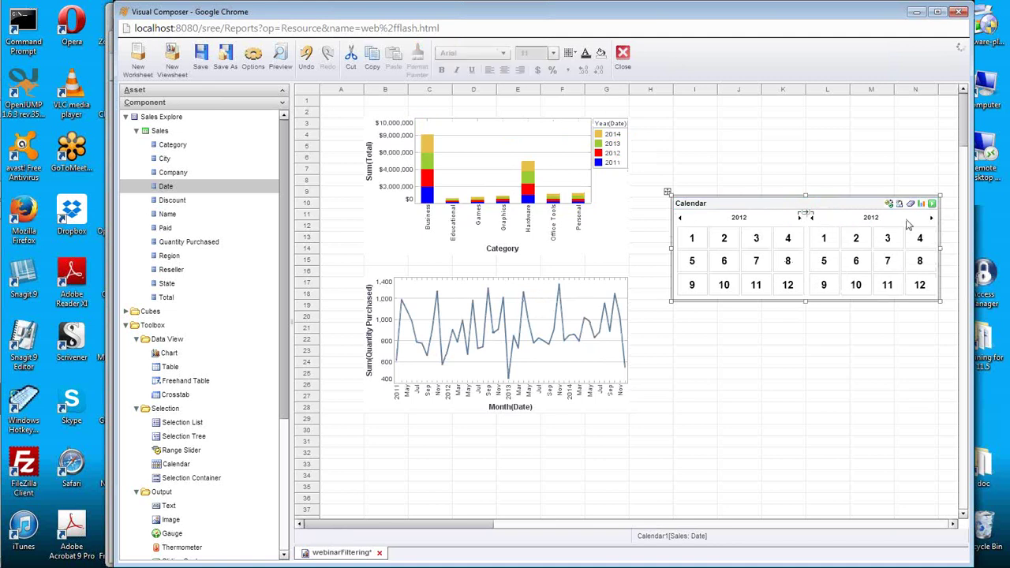
left_click(680, 220)
Select the range from July 2012 to July 2013 in the calendar, and apply it to the charts.
left_click(740, 221)
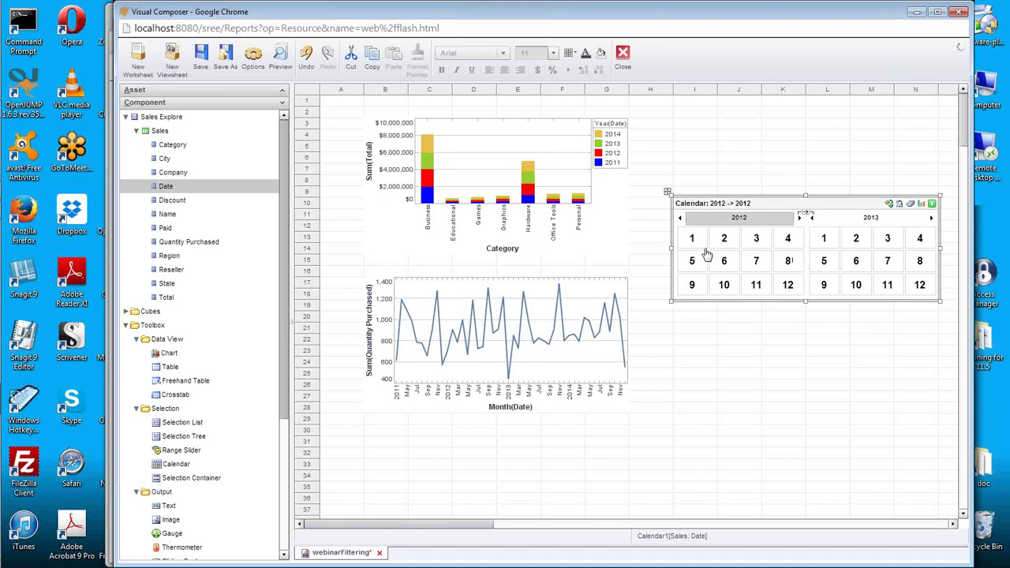
left_click(755, 265)
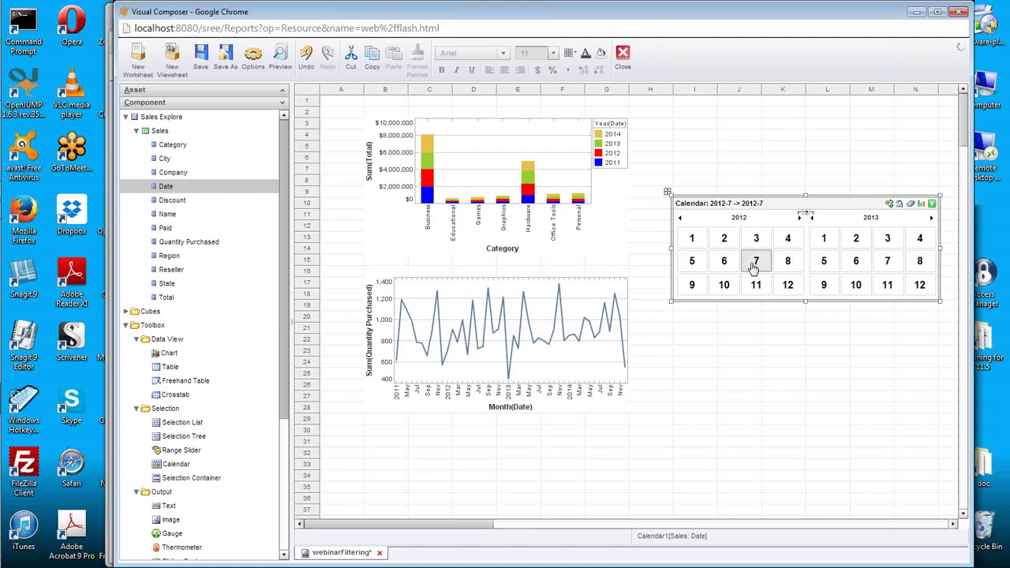
left_click(887, 261, "shift")
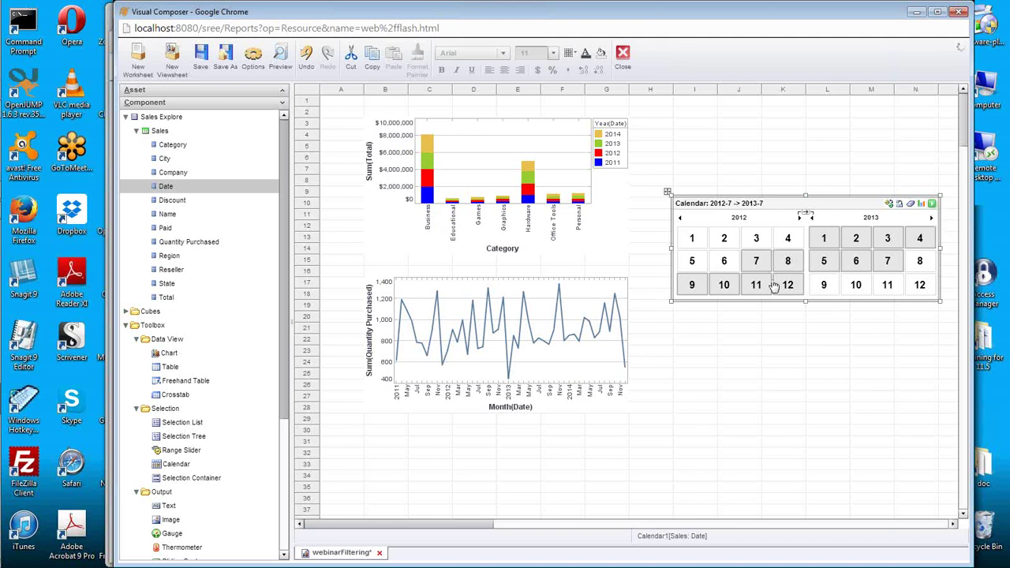
left_click(933, 204)
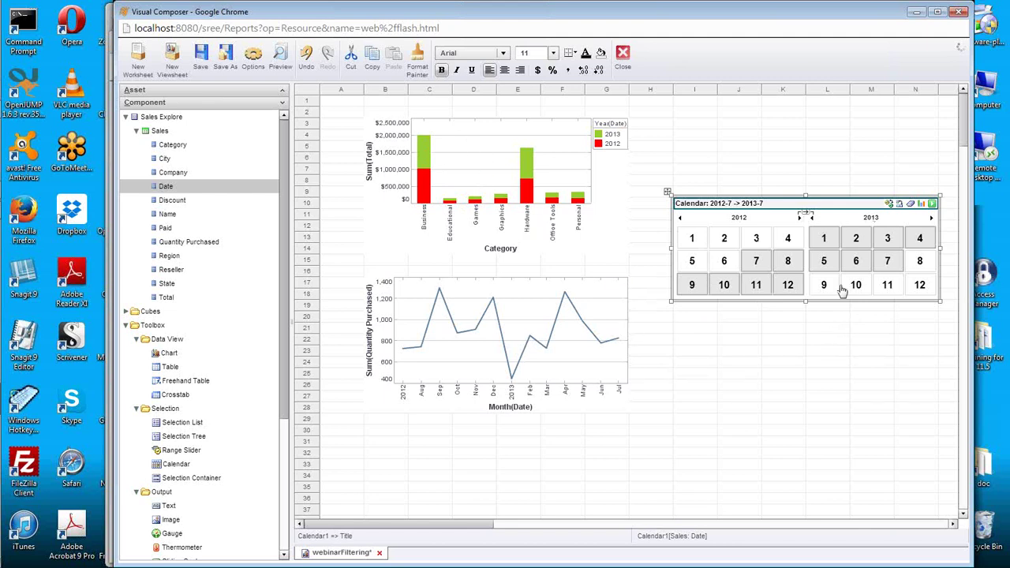
Switch the calendar to comparison mode, and compare January 2012 with January 2013 in the charts.
left_click(923, 207)
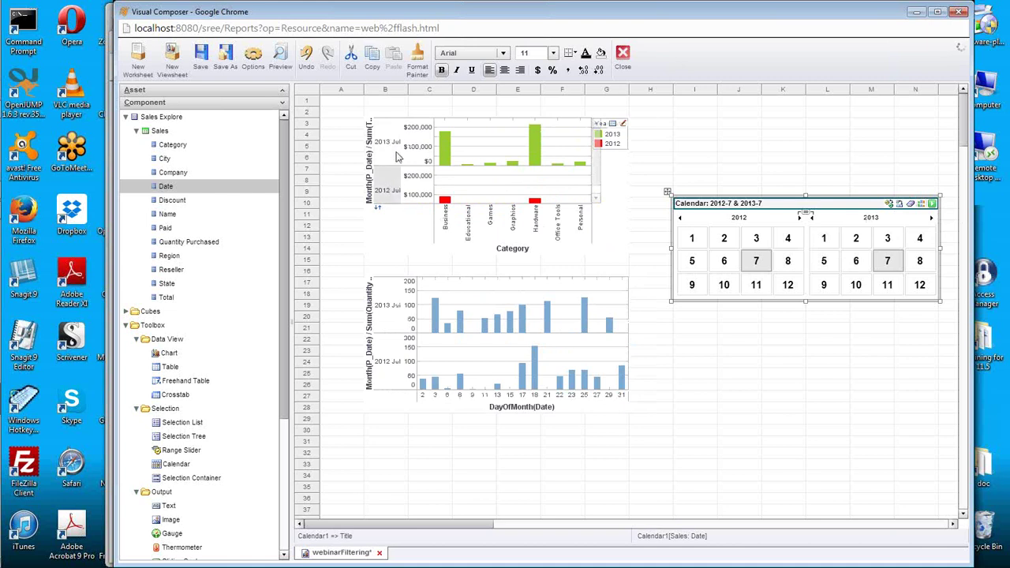
left_click(692, 238)
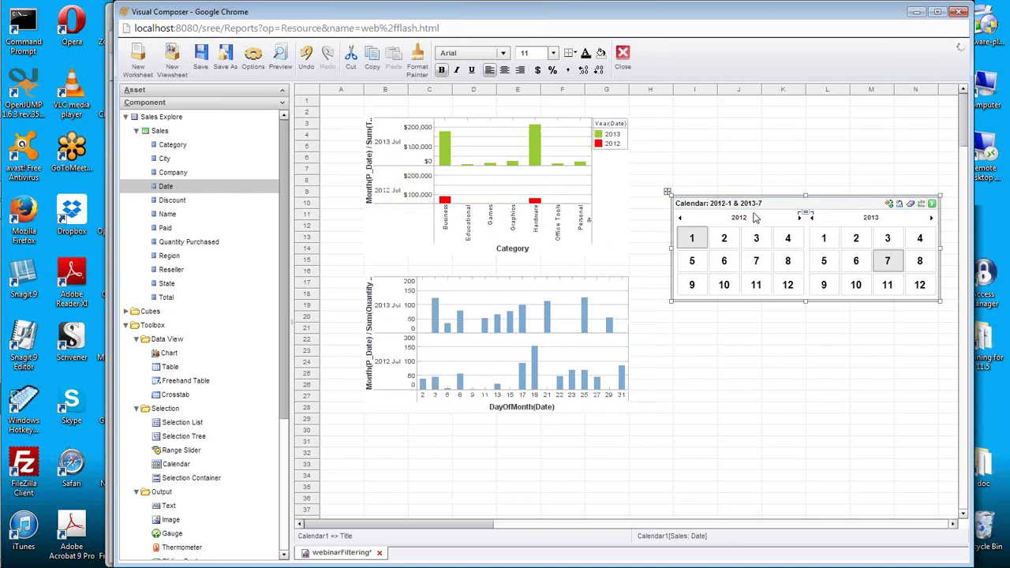
left_click(823, 238)
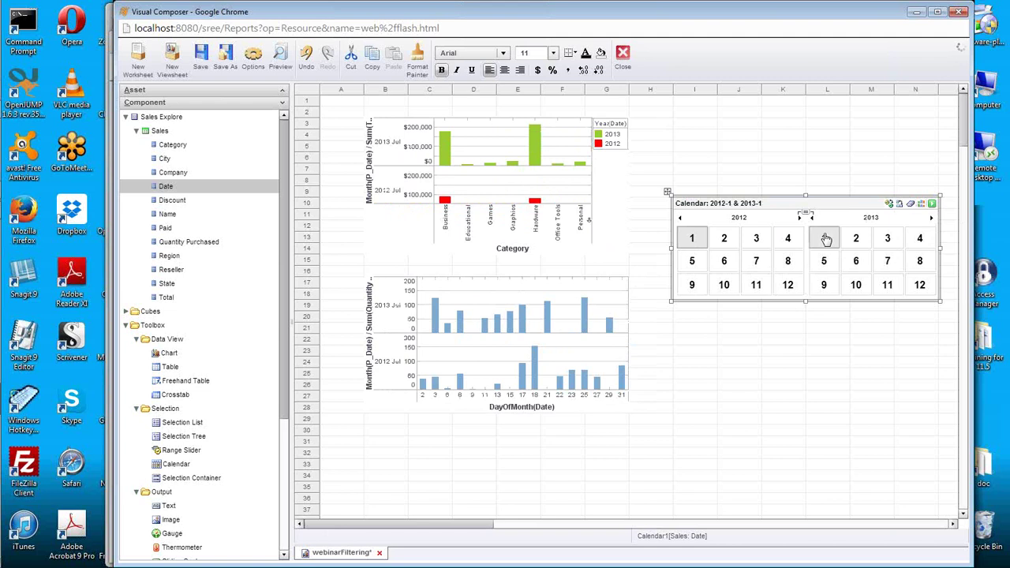
left_click(932, 204)
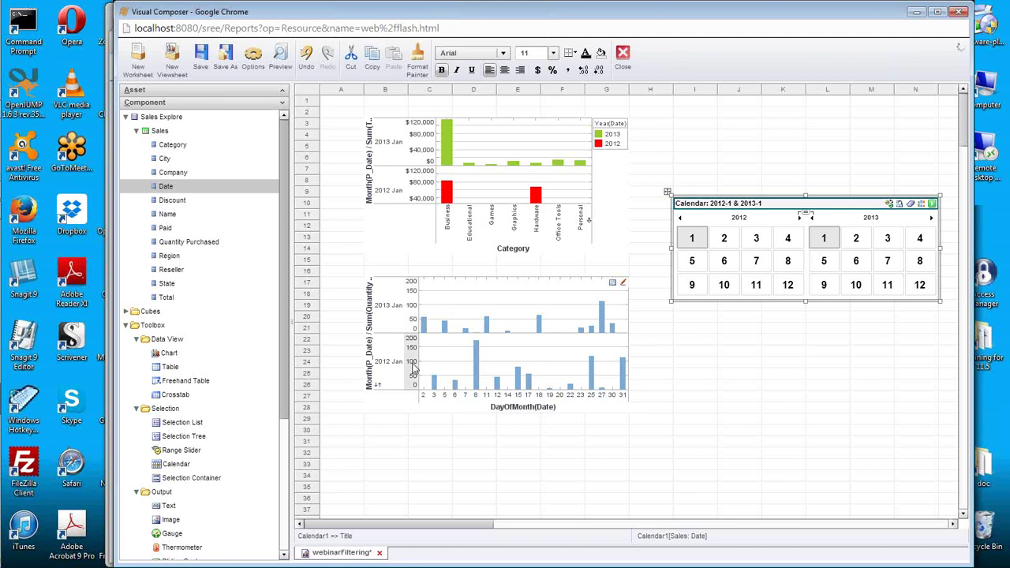
Delete the calendar from the viewsheet.
left_click(608, 389)
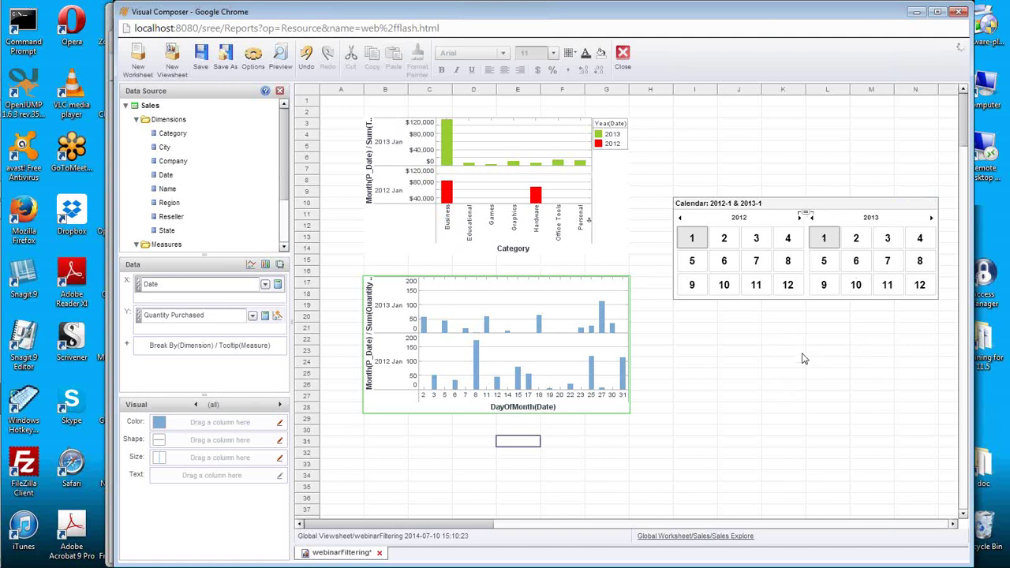
left_click_drag(721, 156, 811, 307)
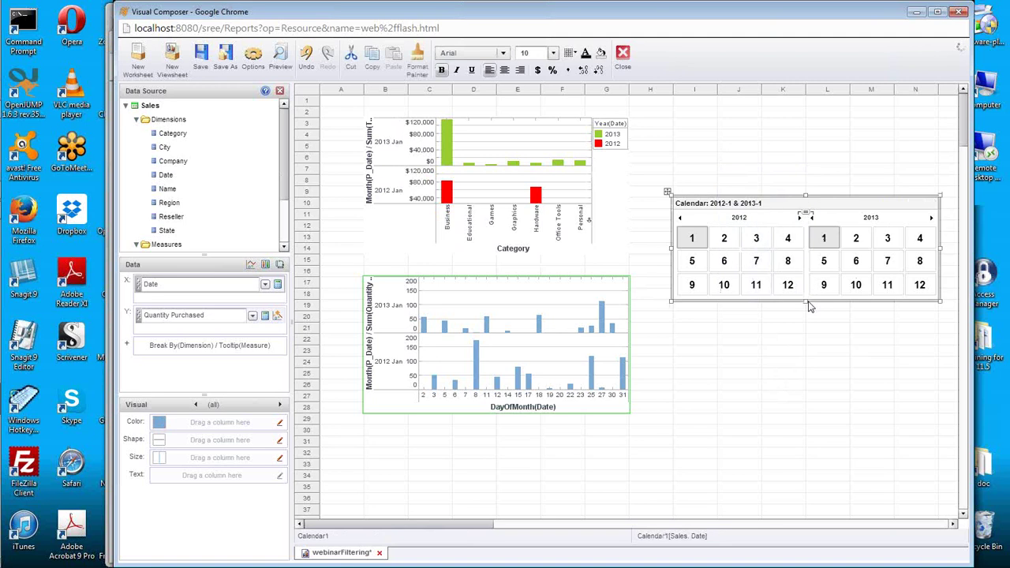
key("Delete")
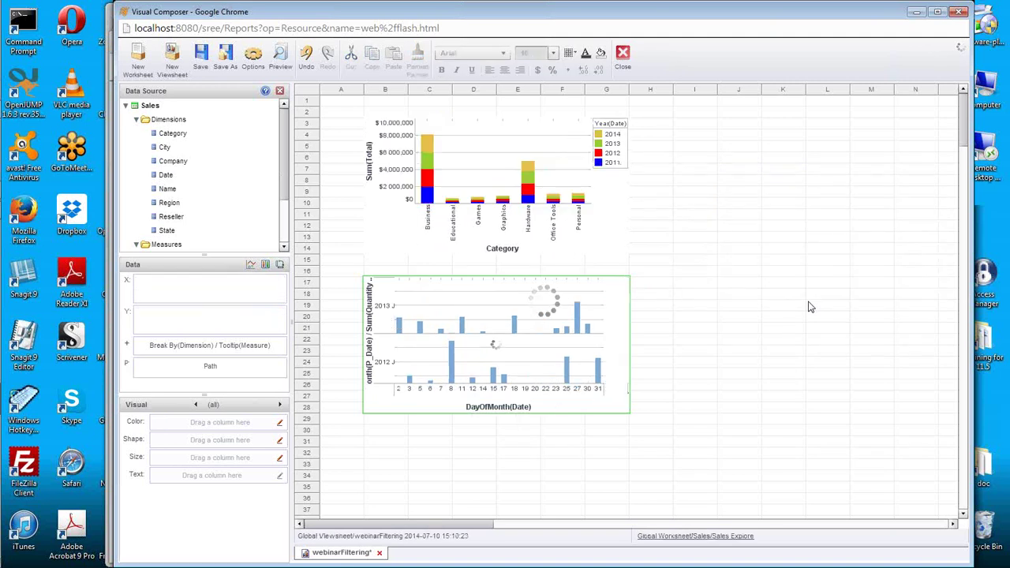
Switch to Adobe Reader to review the selection container on the "Adding Filters to a Dashboard" slide, and return to Visual Composer.
mouse_move(1, 306)
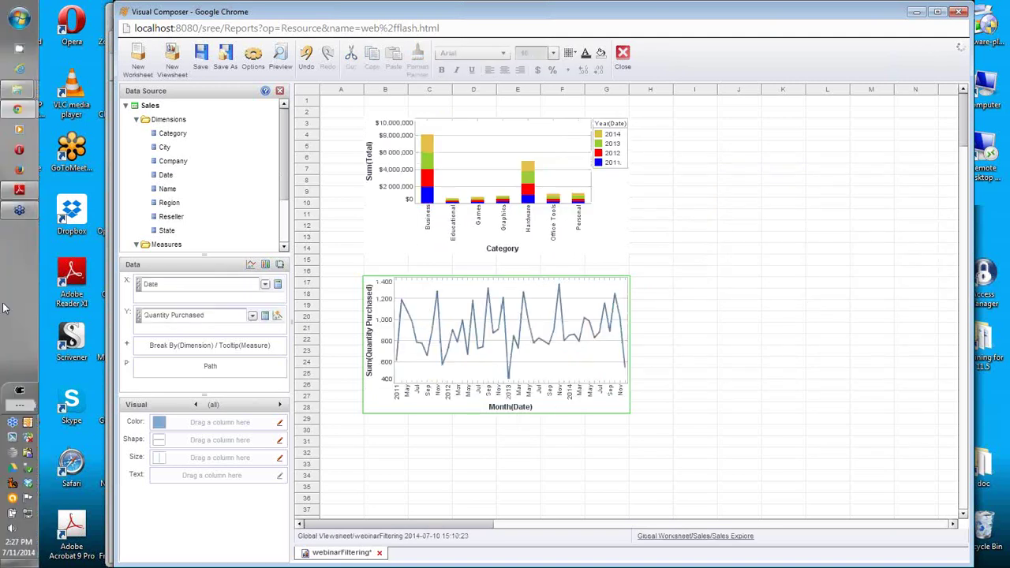
left_click(19, 190)
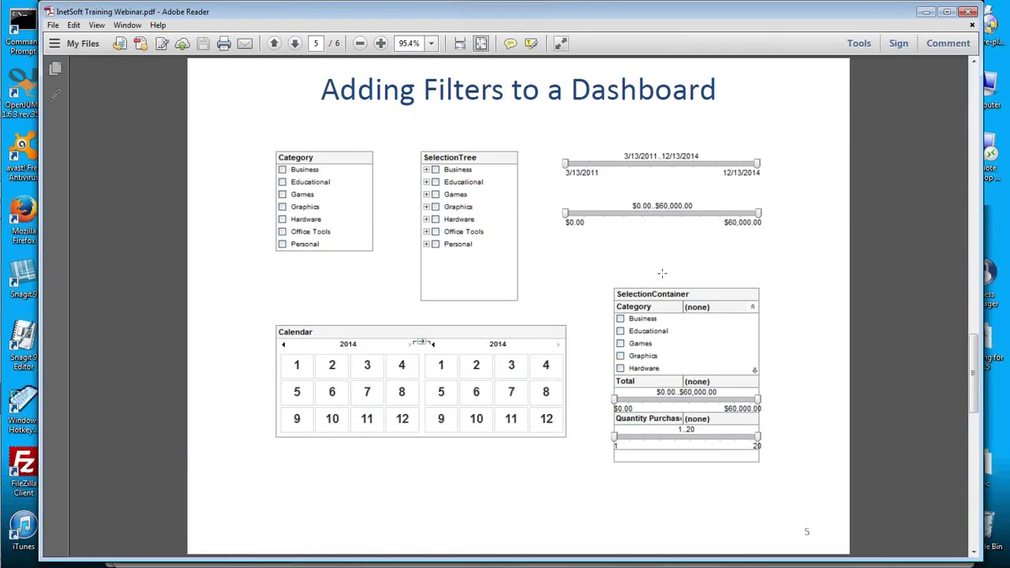
left_click(928, 12)
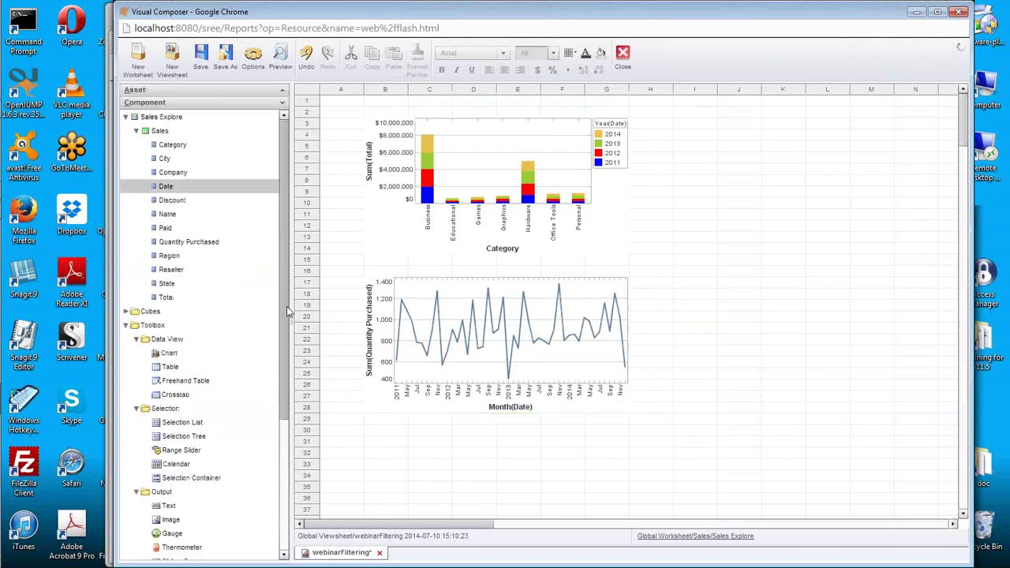
Add a Selection Container at cell I3 beside the charts, and lengthen it to end at row 25.
scroll(288, 342, "down", 3)
scroll(287, 341, "down", 3)
left_click(196, 298)
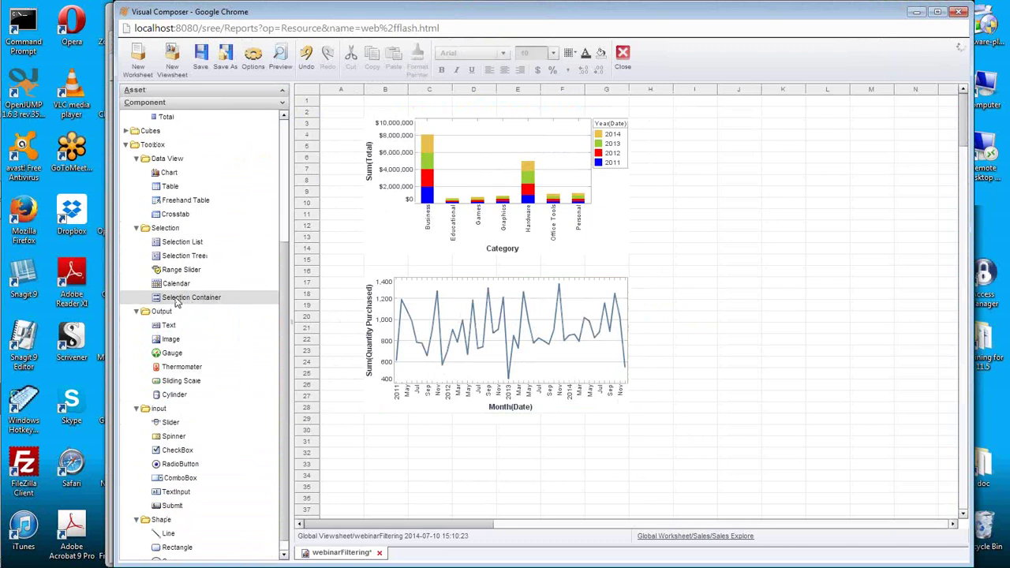
left_click_drag(178, 304, 710, 131)
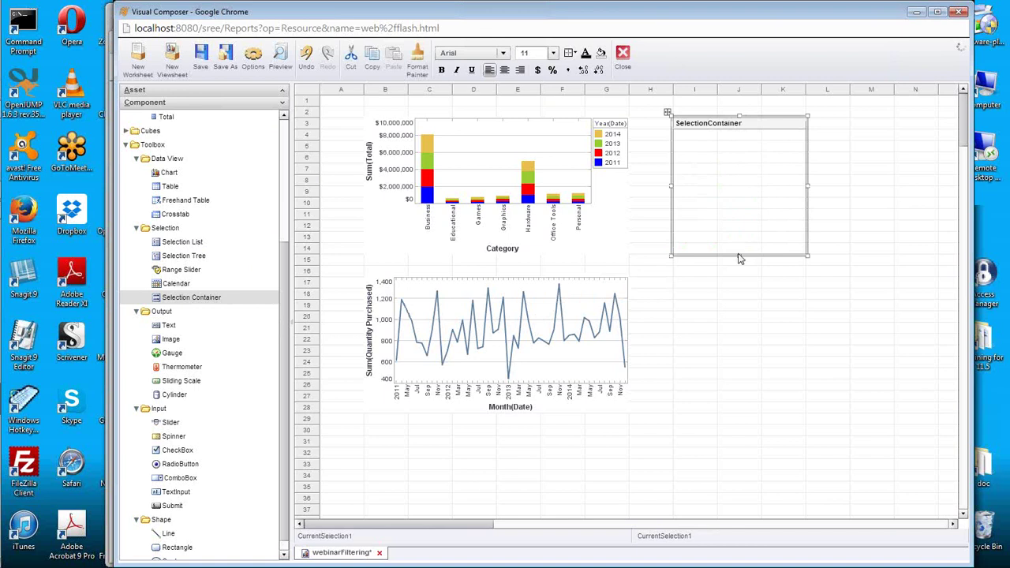
left_click_drag(740, 256, 739, 381)
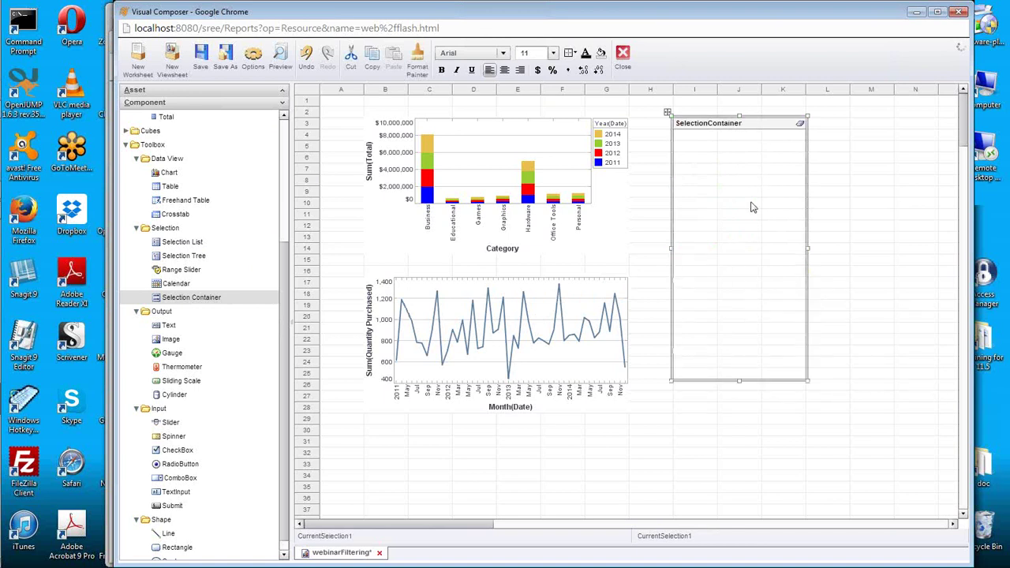
scroll(285, 148, "up", 5)
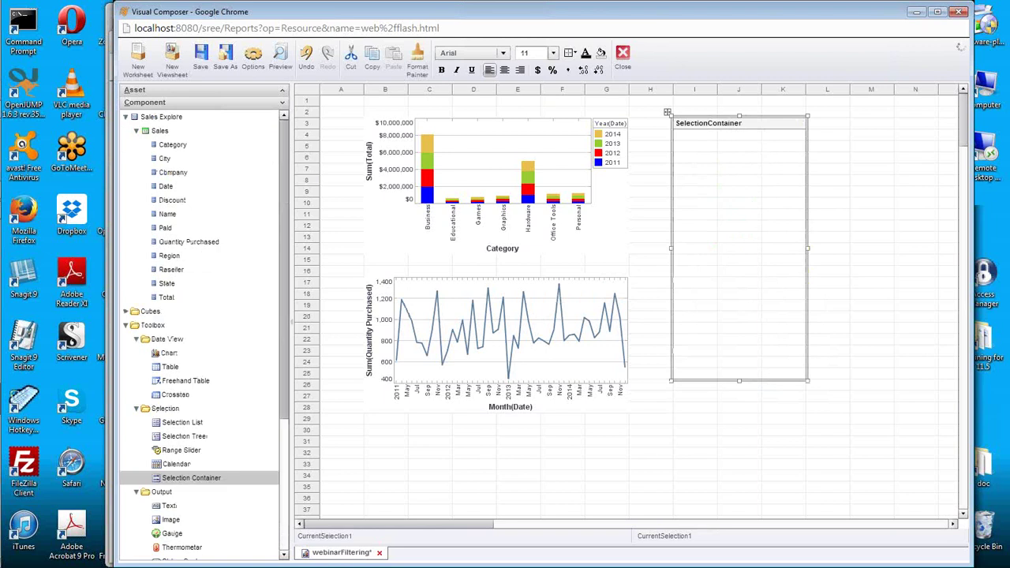
Add the Category field to the selection container, and arrange its values in two columns.
left_click_drag(190, 145, 746, 190)
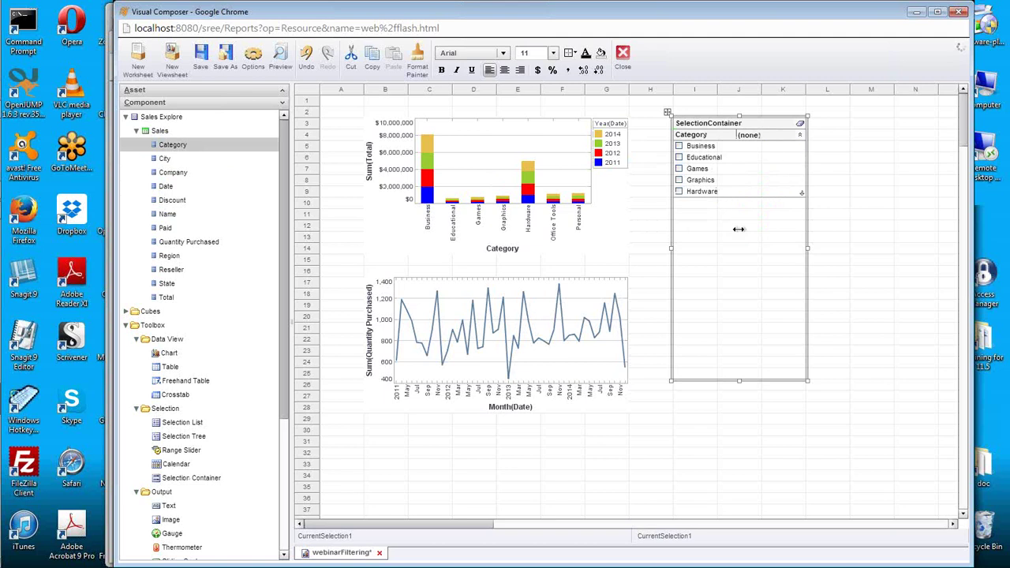
left_click(732, 173)
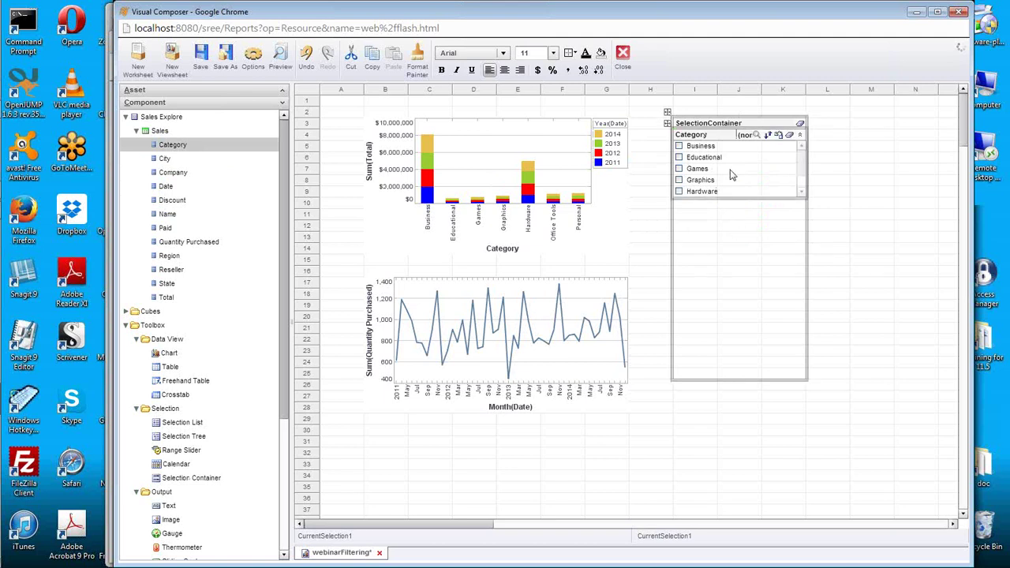
left_click_drag(763, 171, 747, 171)
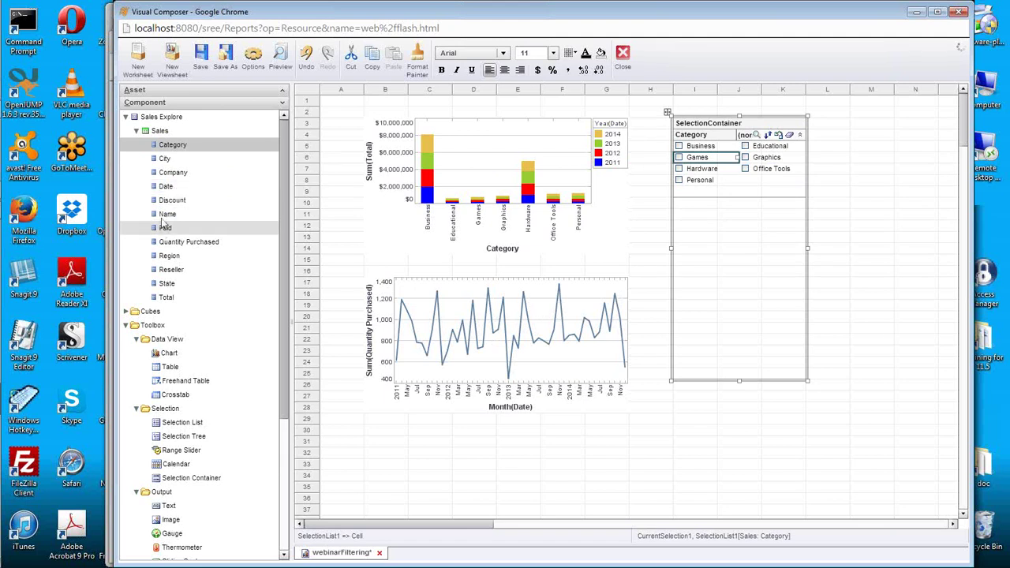
Add the Name field to the selection container below Category, and arrange its values in two columns.
left_click_drag(167, 214, 734, 241)
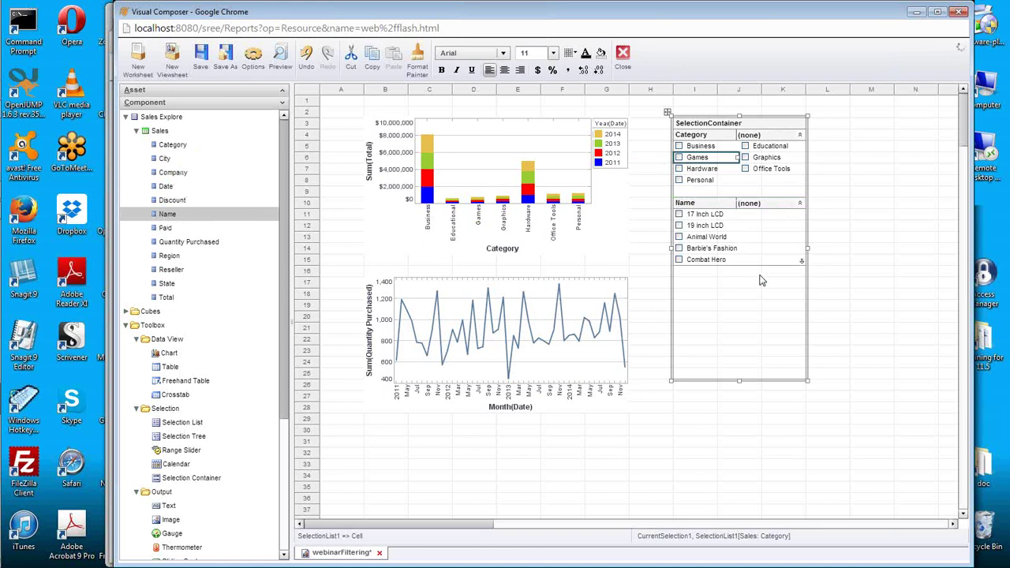
left_click(760, 239)
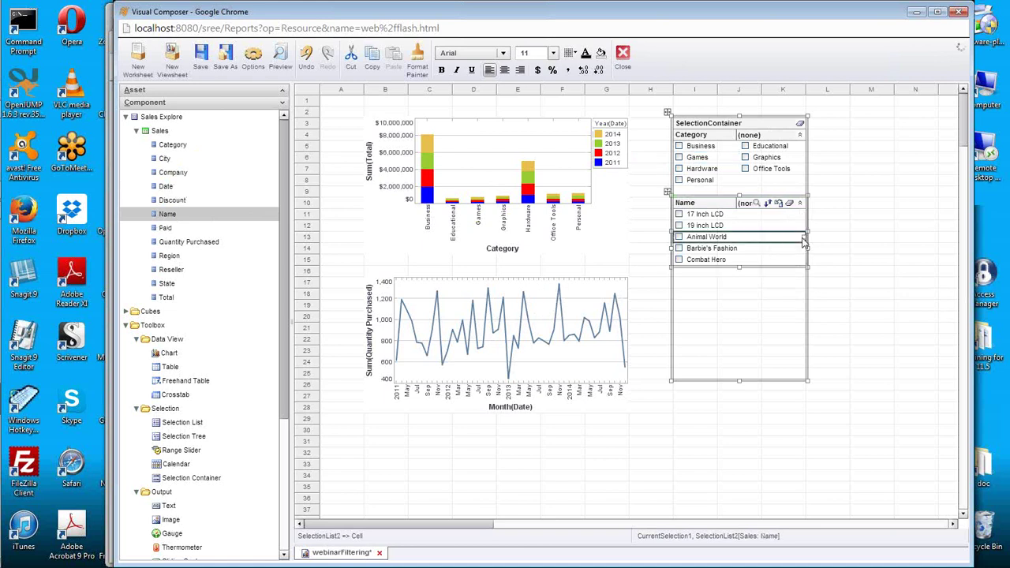
left_click_drag(803, 237, 750, 237)
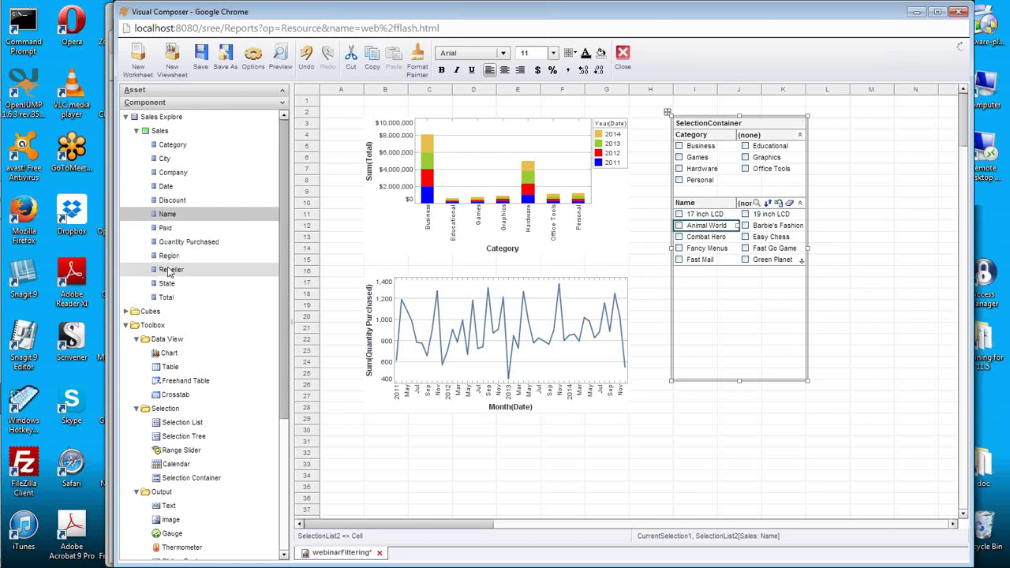
Add the Date and Total fields to the selection container as range sliders below the Name list.
left_click_drag(168, 188, 740, 336)
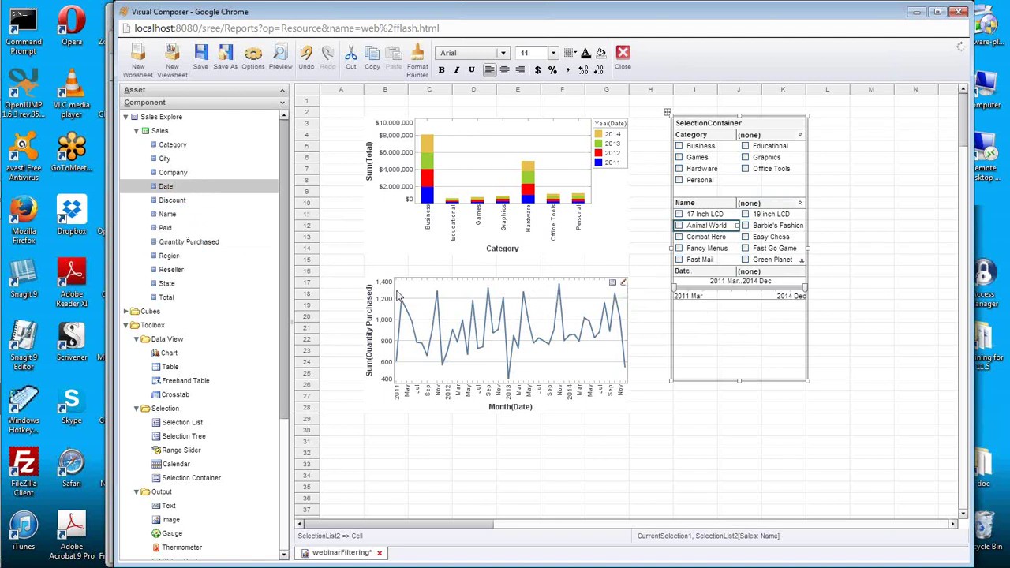
left_click_drag(178, 294, 737, 337)
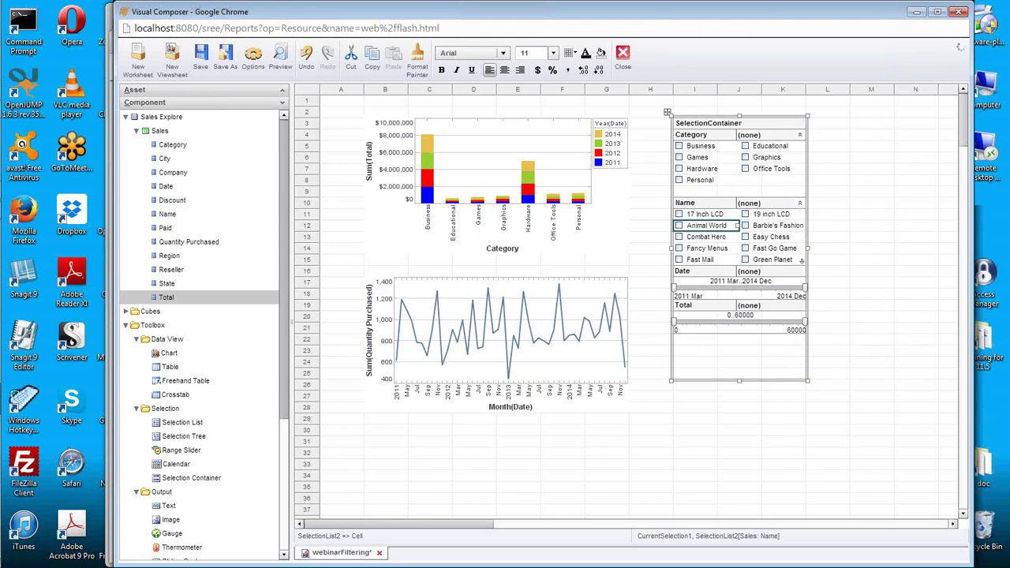
Collapse the Category and Name lists in the selection container, and expand both of them again.
mouse_move(716, 141)
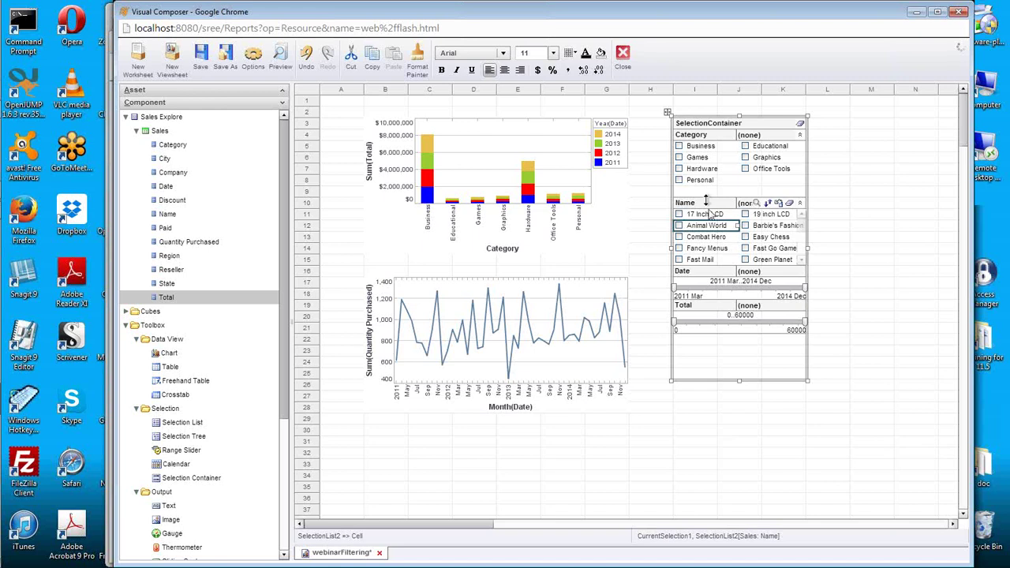
left_click(799, 134)
left_click(798, 147)
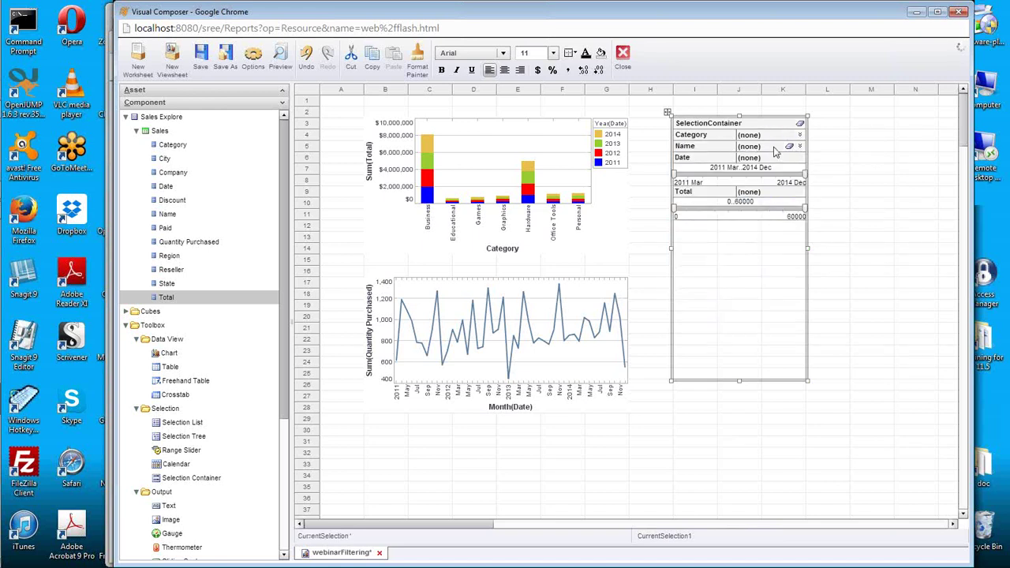
left_click(799, 146)
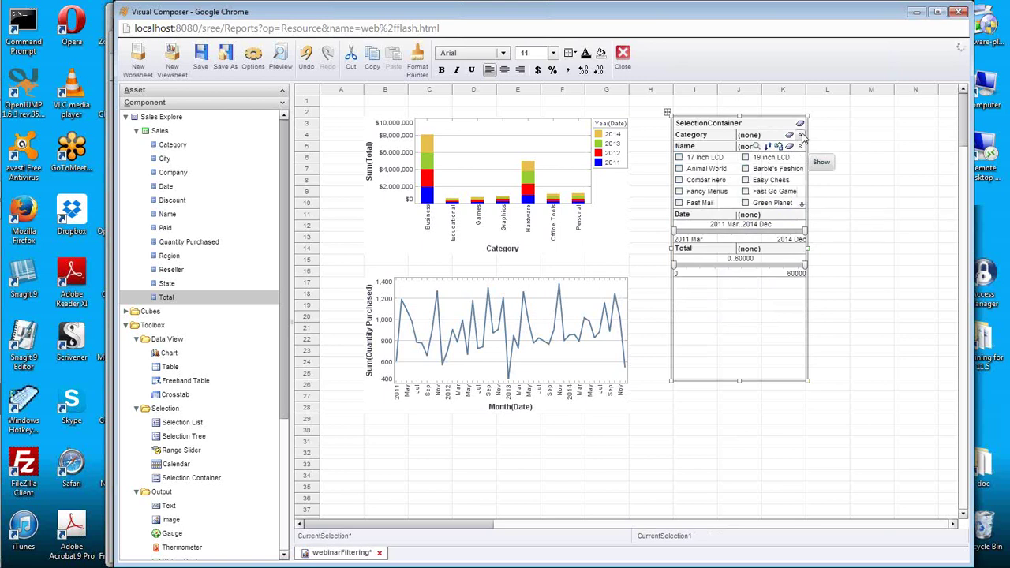
left_click(799, 135)
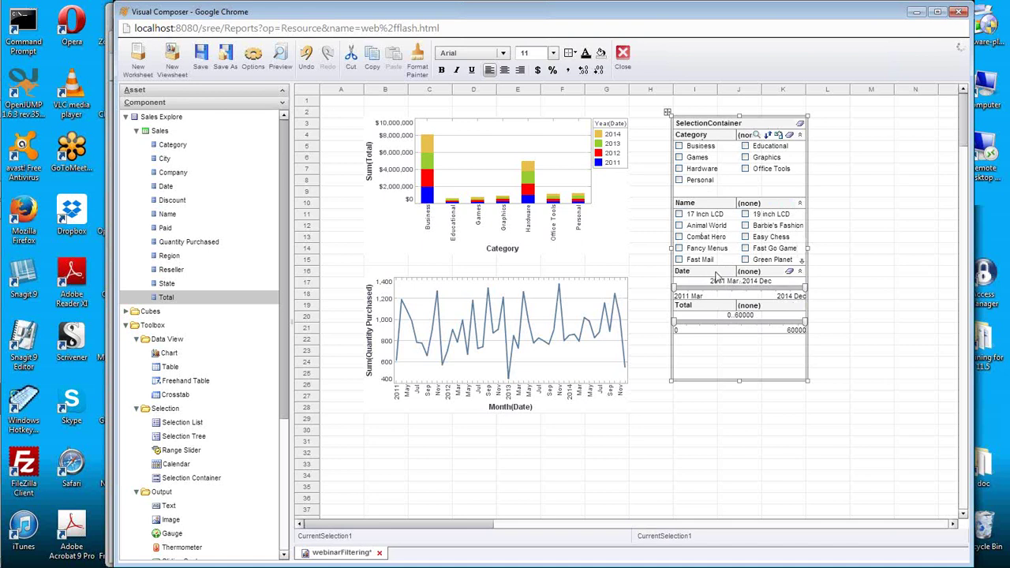
Remove the Date slider from the selection container, and move the Total slider out onto the grid below the charts.
left_click_drag(717, 277, 209, 221)
left_click_drag(718, 278, 538, 447)
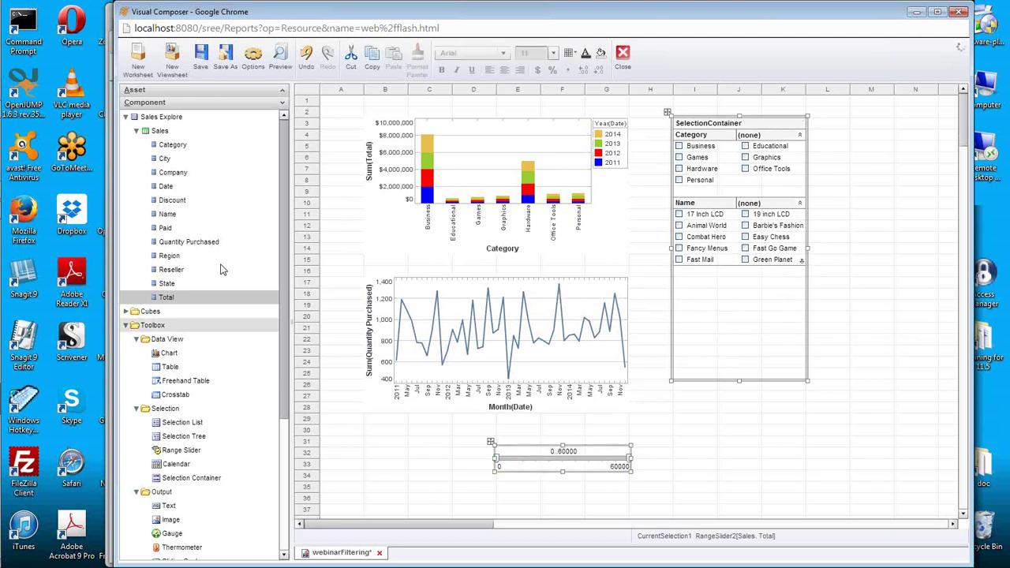
Add a Date range slider to the grid, and stack the Total slider at B30 and the Date slider at B33.
left_click_drag(175, 186, 512, 489)
left_click(535, 468)
left_click_drag(491, 445, 361, 429)
left_click(536, 503)
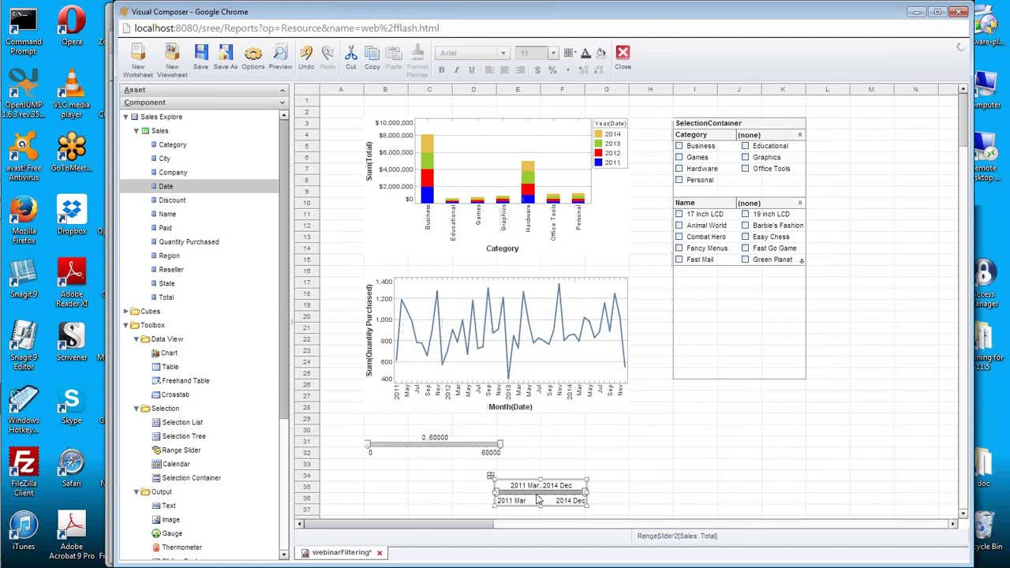
left_click_drag(492, 482, 365, 460)
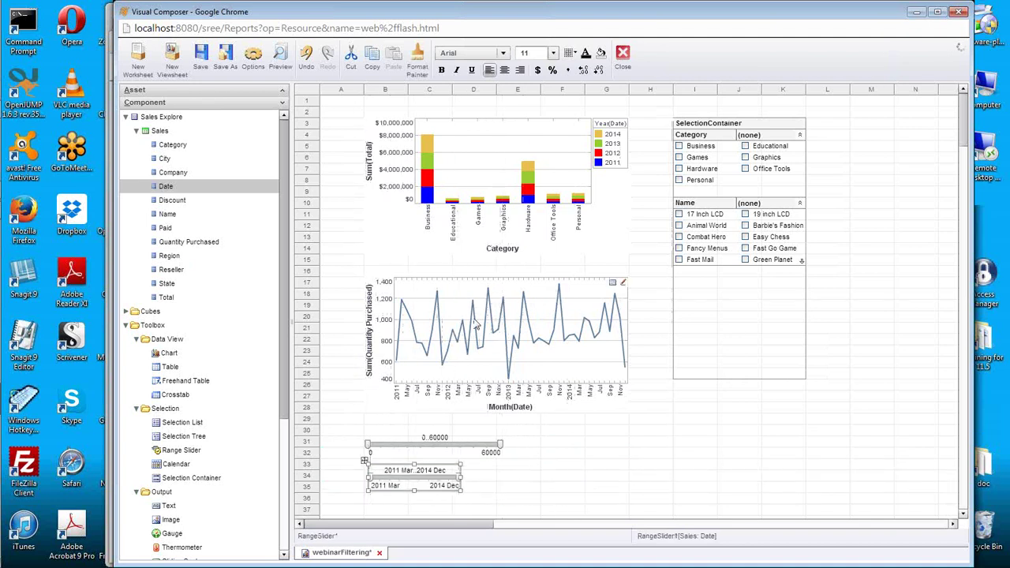
Widen the Date and Total range sliders below the charts to end in column F.
left_click_drag(462, 480, 561, 481)
left_click(501, 447)
left_click_drag(505, 447, 566, 447)
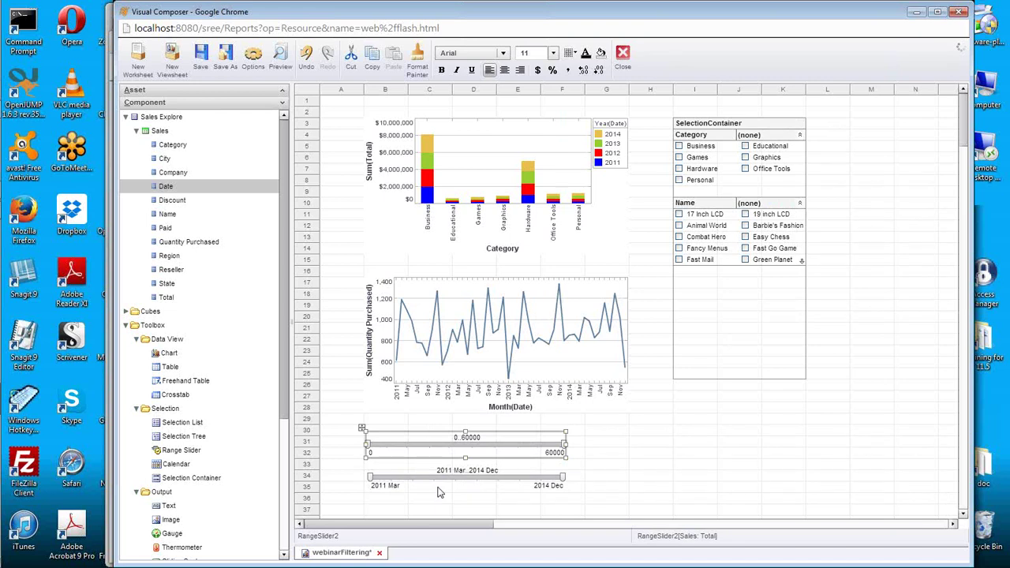
Enable Show Current Selections in the selection container's properties.
left_click(740, 127)
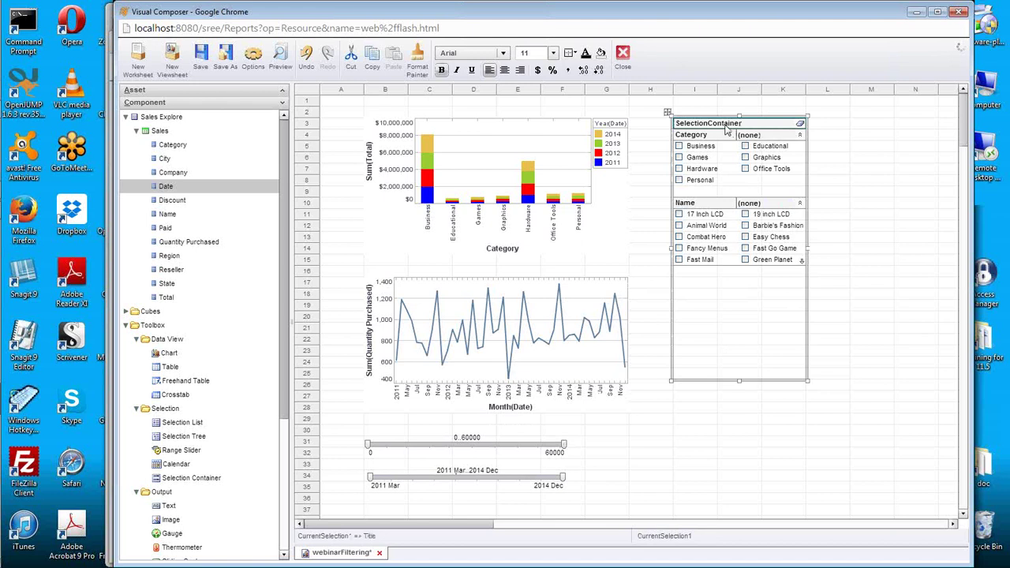
right_click(725, 126)
left_click(806, 135)
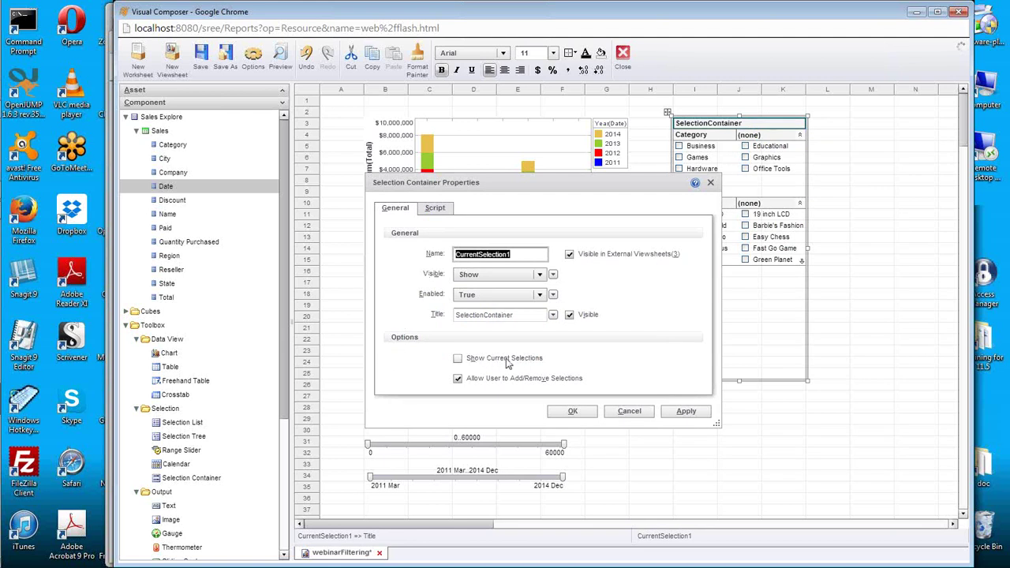
left_click(457, 358)
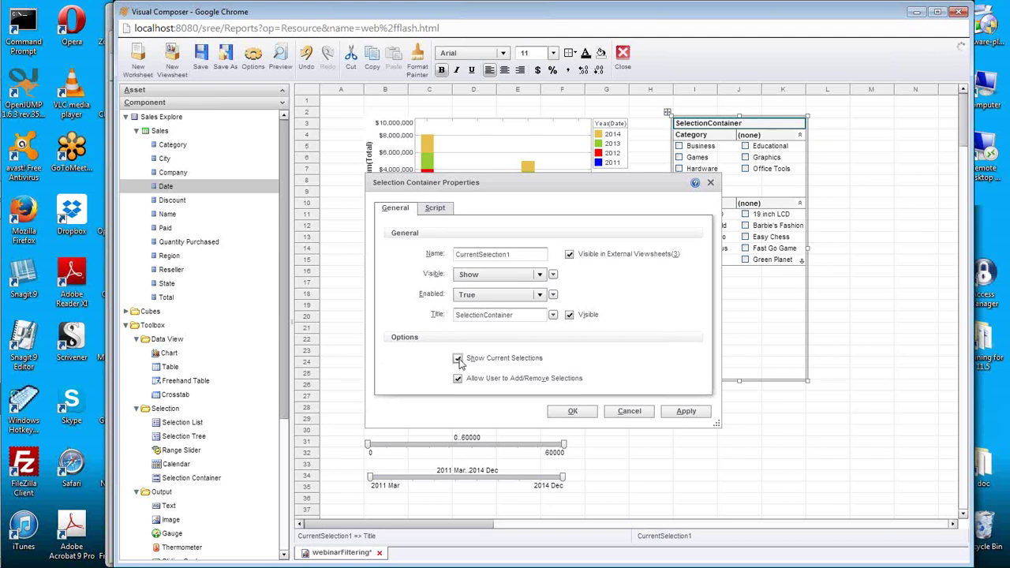
left_click(572, 411)
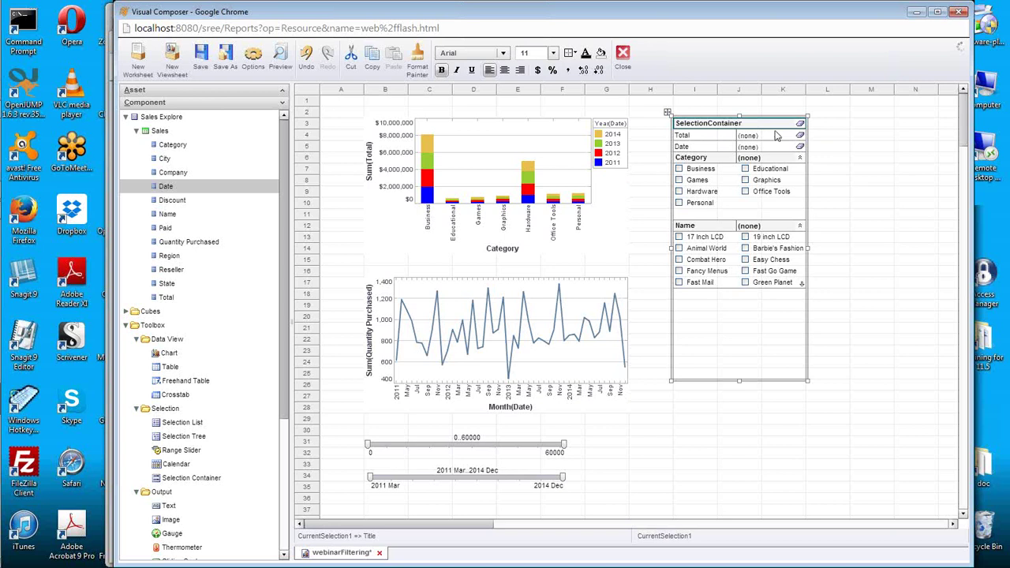
Filter the charts by limiting the Total slider to 0..42000 and the Date slider to 2011 Mar..2014 Apr.
left_click_drag(563, 446, 504, 446)
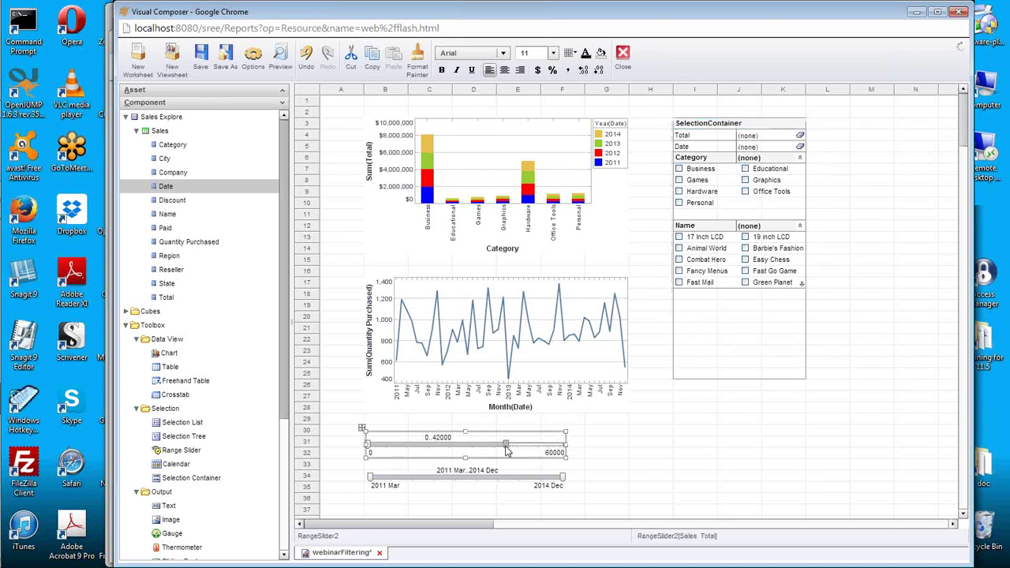
left_click_drag(561, 479, 527, 479)
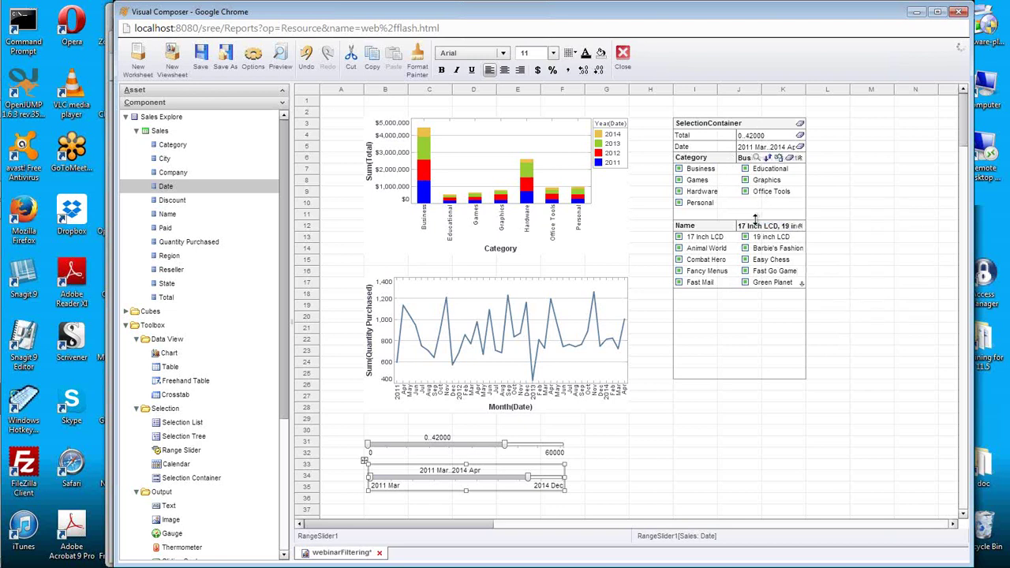
Review the selection container's property options, and close its properties without changing anything.
left_click(709, 131)
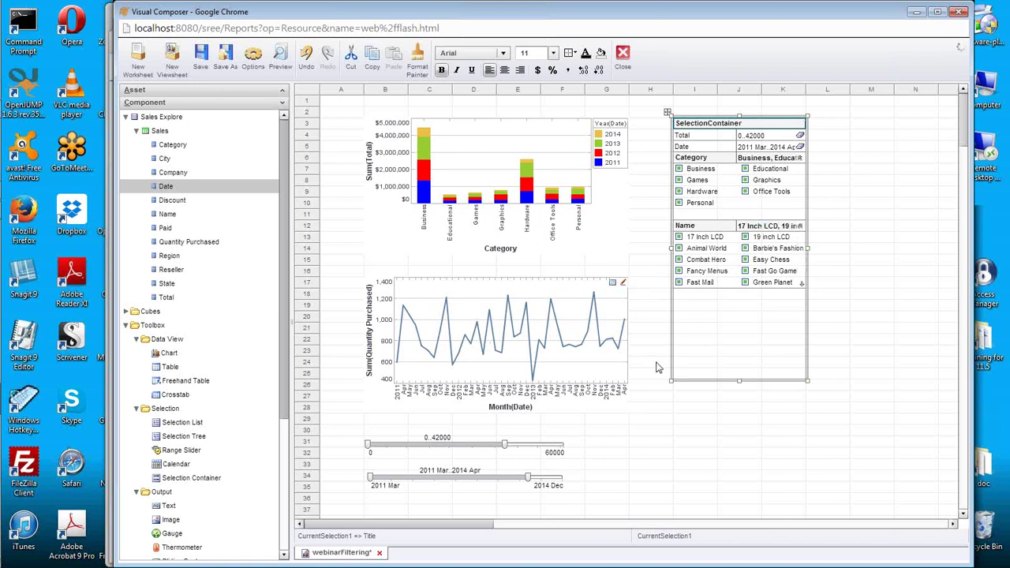
right_click(729, 128)
left_click(742, 132)
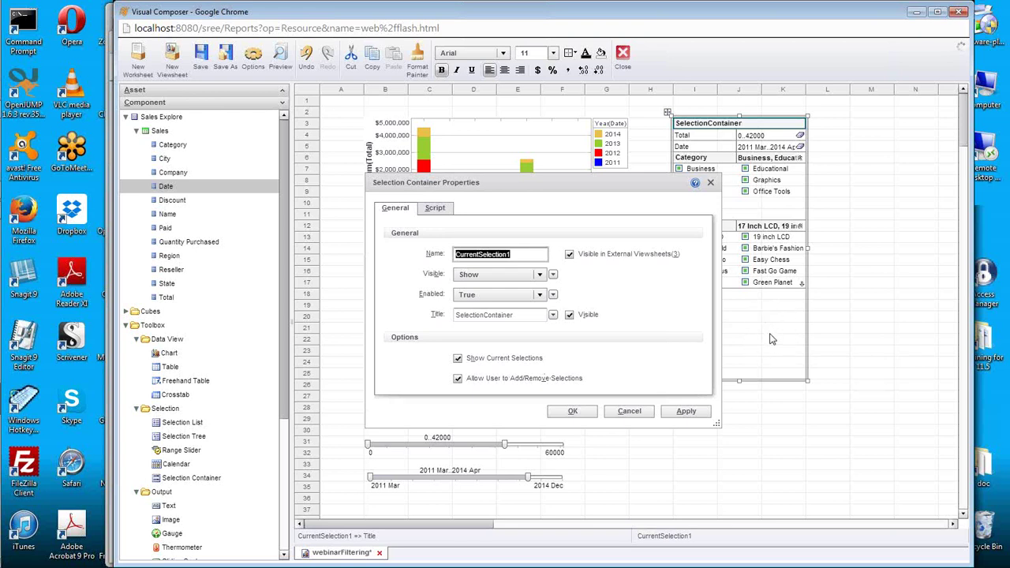
left_click(628, 410)
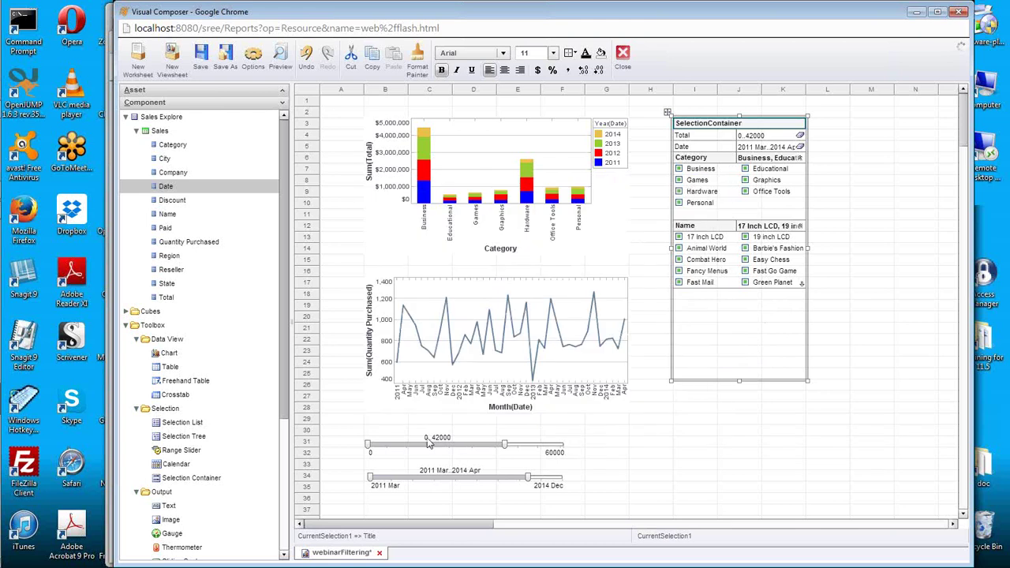
Delete both range sliders below the charts, and save the viewsheet.
left_click_drag(353, 434, 458, 502)
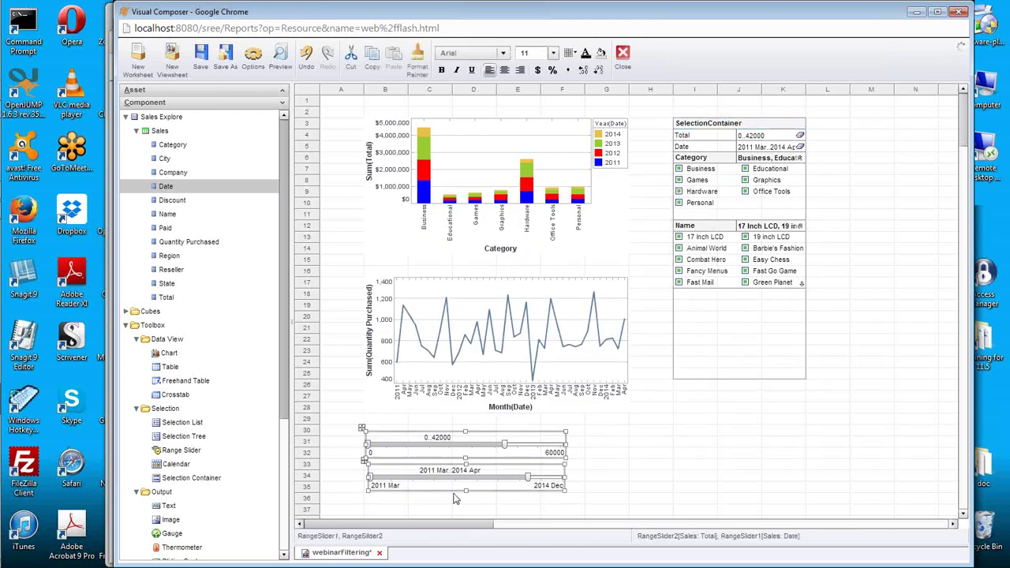
key("Delete")
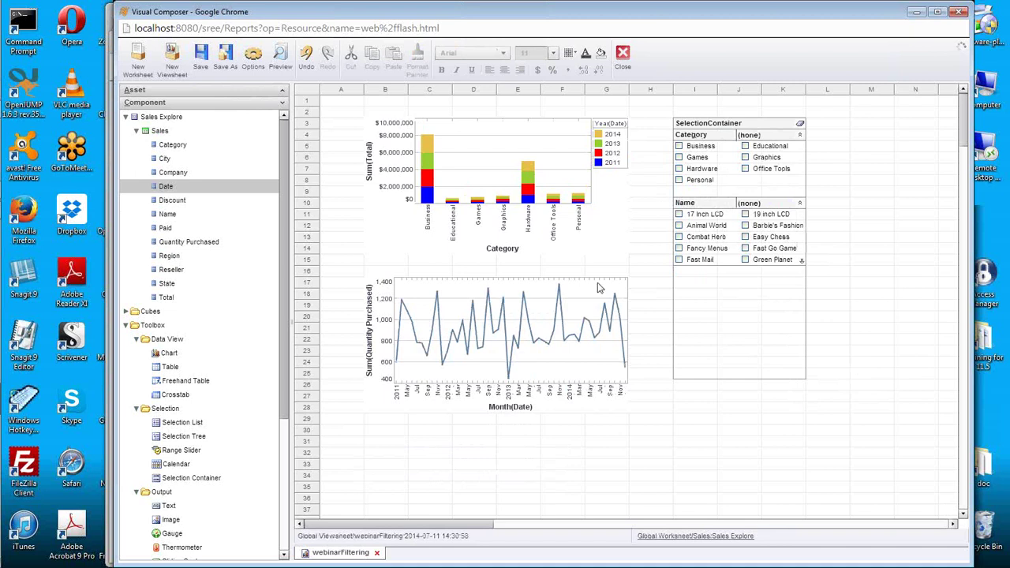
Switch to the browser window with the InetSoft portal, and open the webinarFiltering viewsheet from the report repository.
mouse_move(3, 243)
mouse_move(18, 110)
left_click(74, 52)
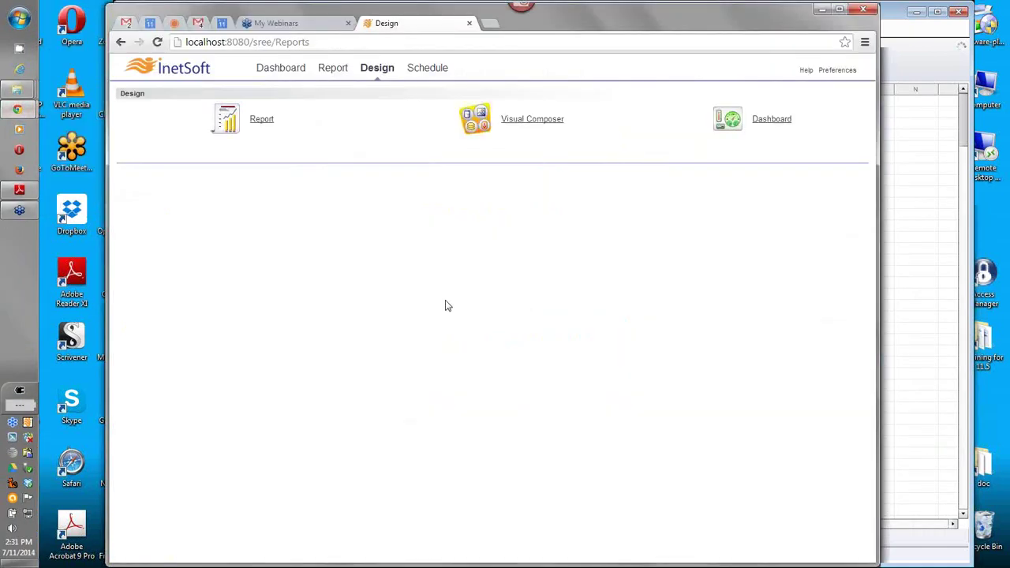
left_click(334, 68)
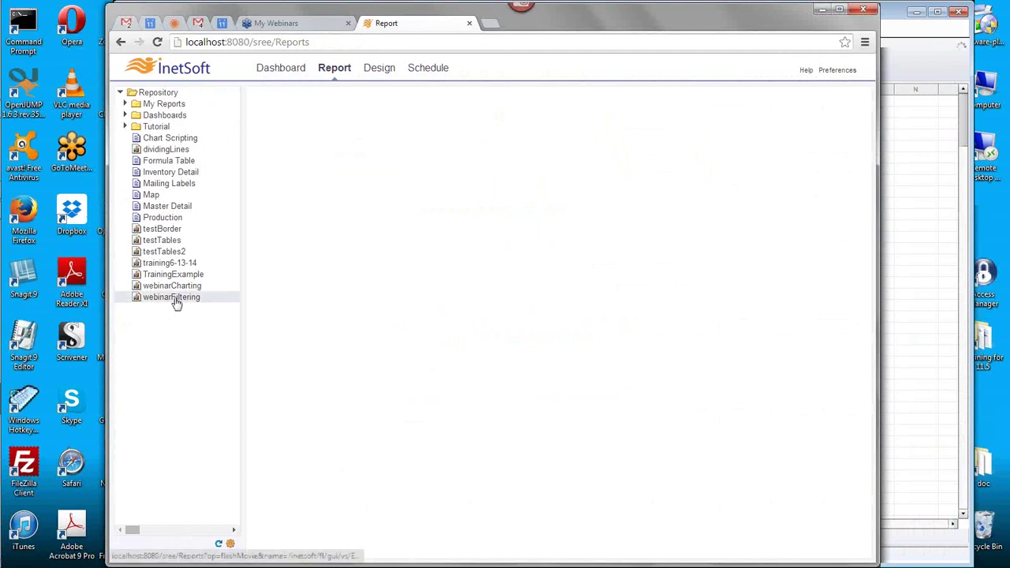
left_click(180, 298)
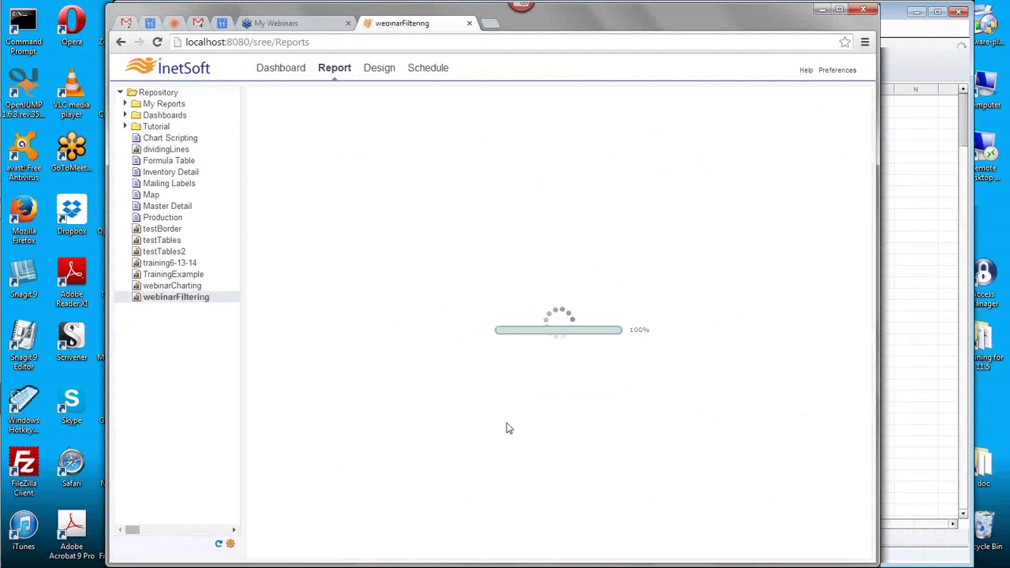
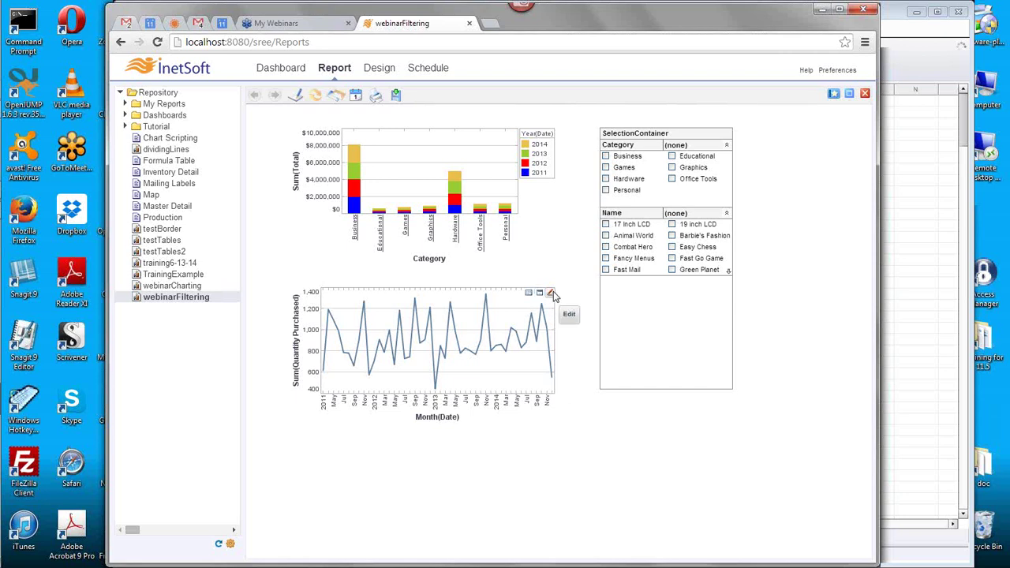
Open the Quantity Purchased line chart for editing, and widen the browser window to fit the whole selection container.
left_click(551, 293)
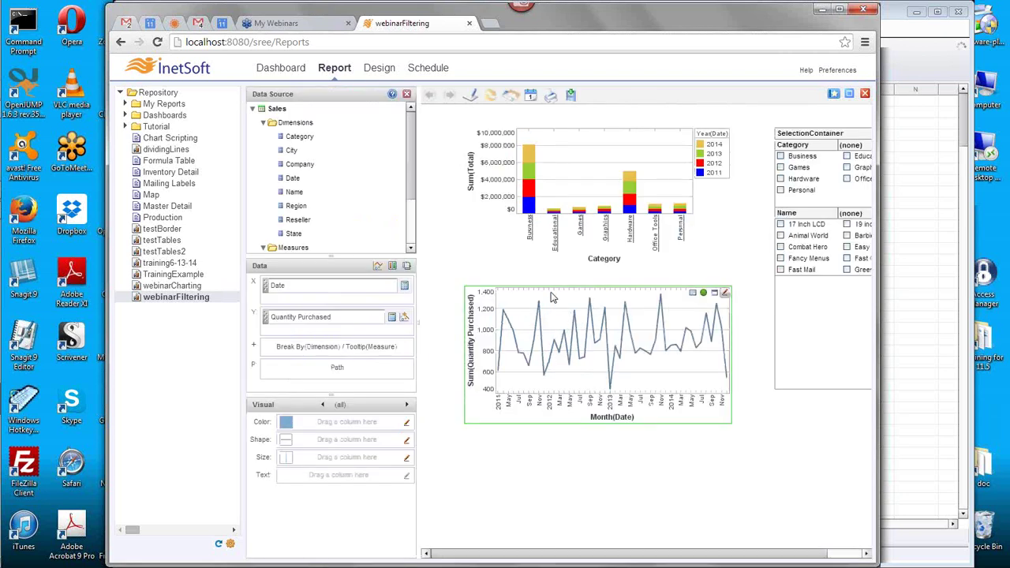
left_click_drag(875, 385, 945, 385)
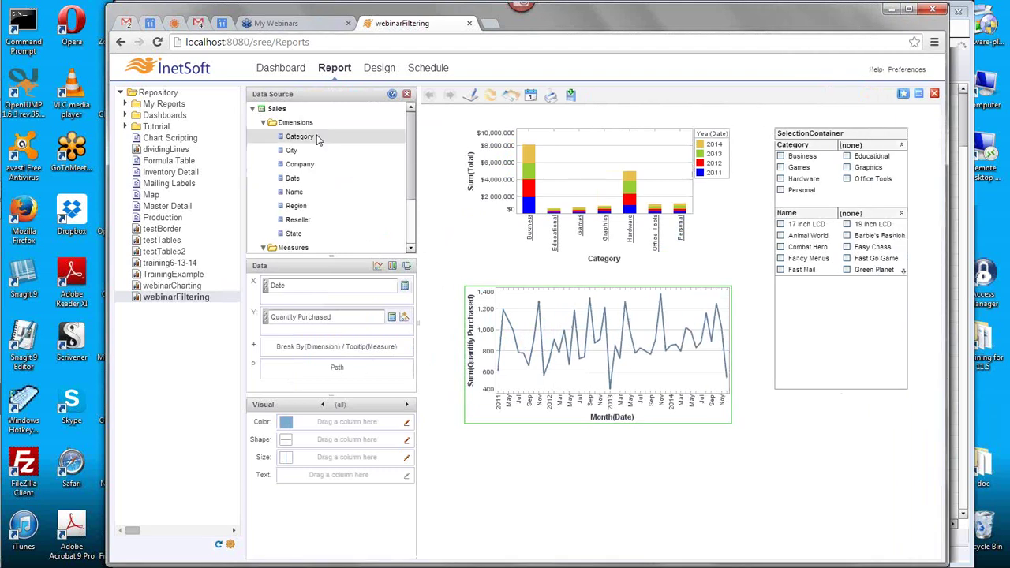
Add the Date field to the selection container as a range slider below the Name list.
mouse_move(410, 165)
left_mouse_down()
mouse_move(411, 182)
mouse_move(408, 160)
left_mouse_up()
left_click_drag(302, 168, 832, 325)
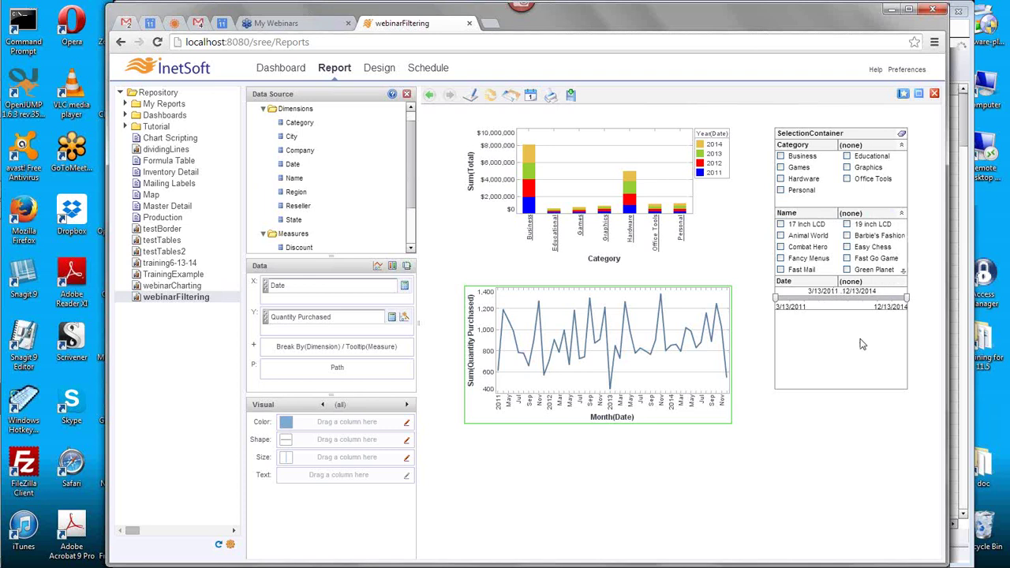
scroll(411, 226, "down", 1)
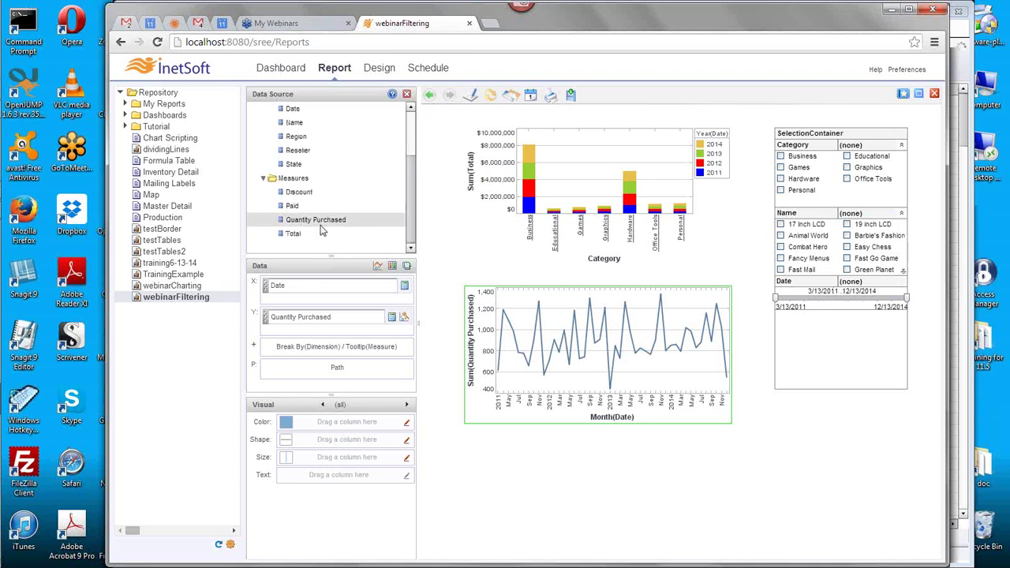
Add the Quantity Purchased measure to the selection container below the Date range slider.
left_click_drag(306, 222, 825, 341)
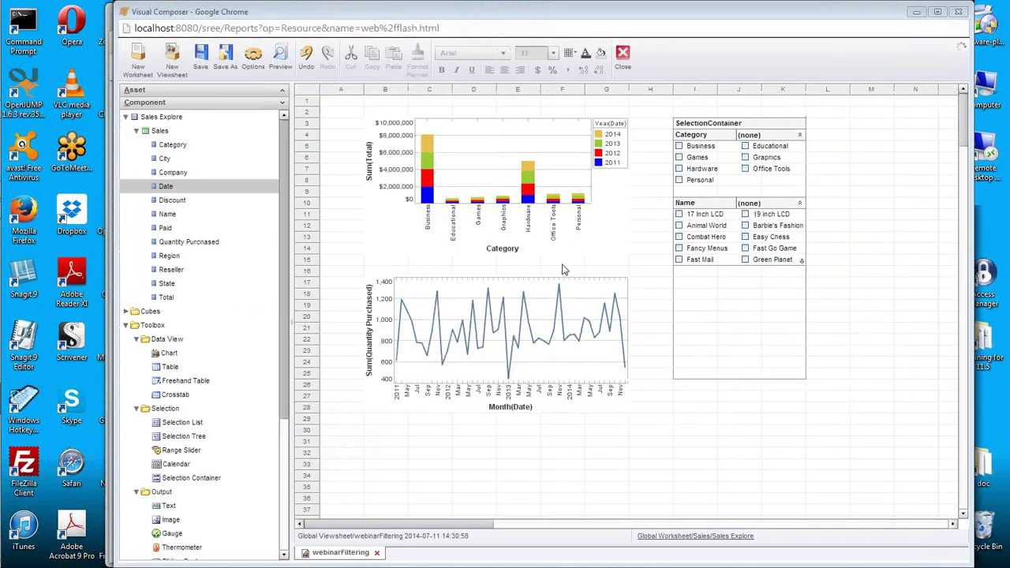
Switch to the Visual Composer window, review the selection container's general properties and selection options, and close them without changes.
right_click(672, 130)
left_click(696, 135)
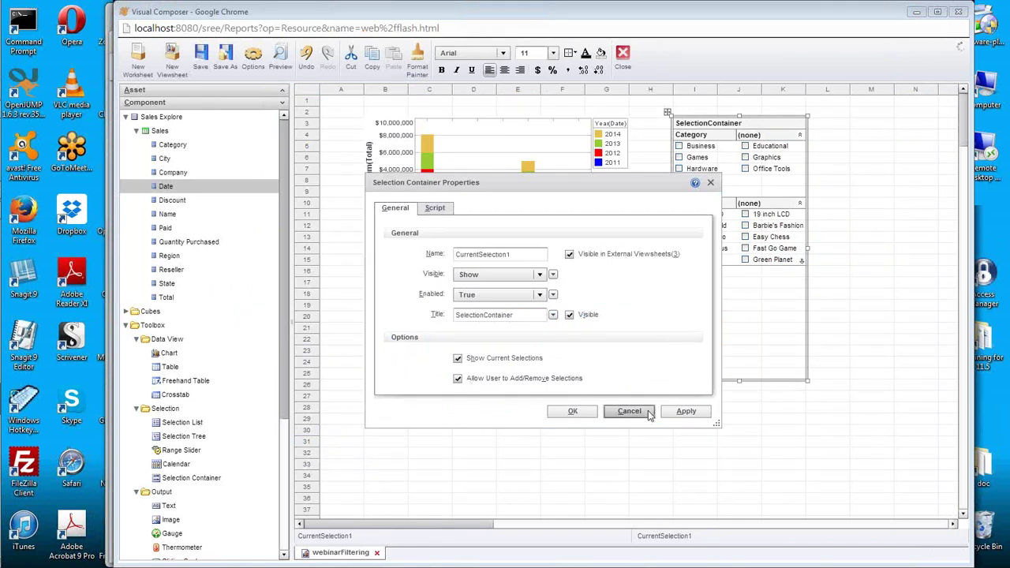
left_click(646, 412)
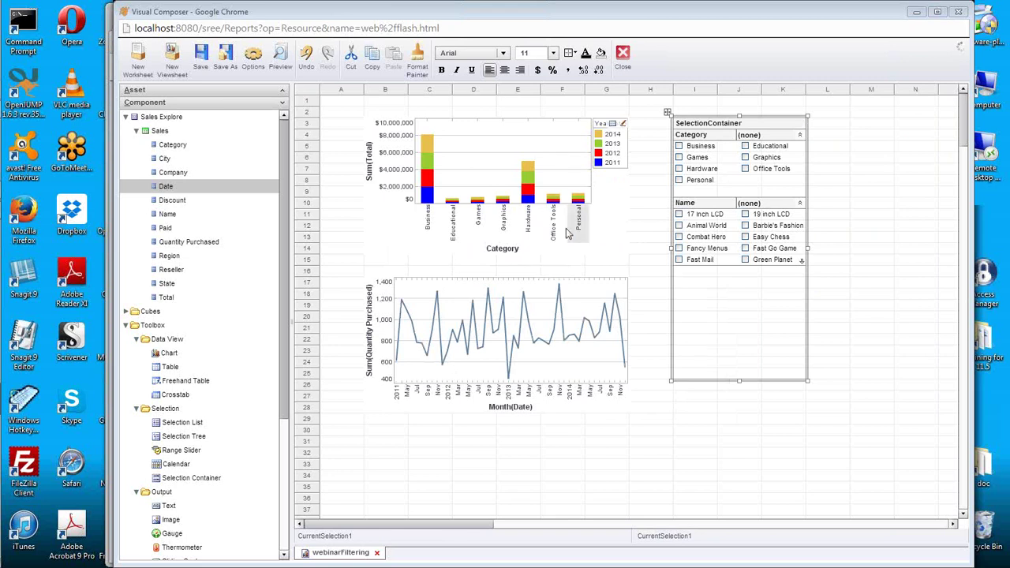
Review the advanced properties of the Total by Category bar chart, including the ad hoc editing option, and leave them unchanged.
left_click(563, 178)
right_click(573, 181)
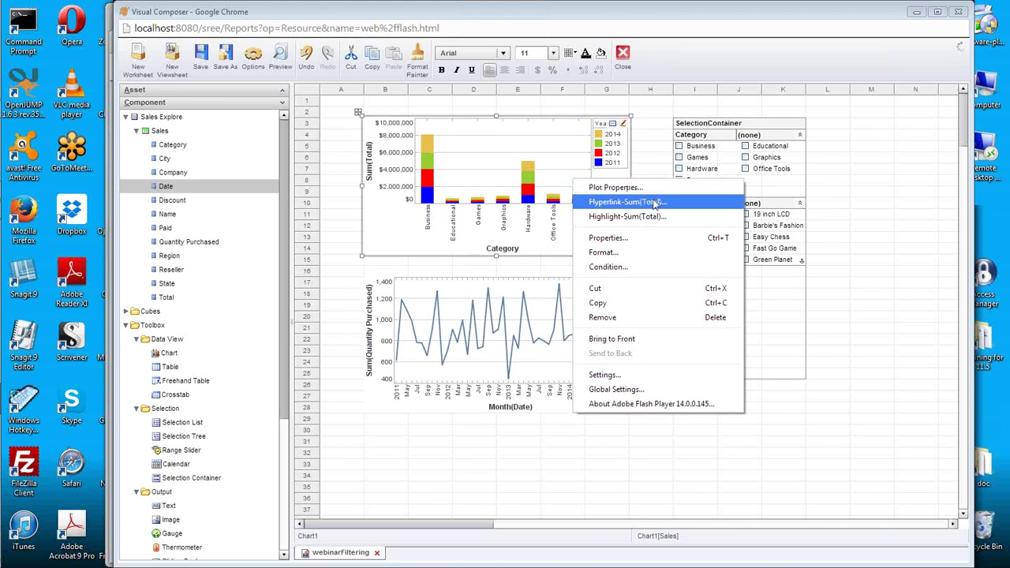
left_click(608, 238)
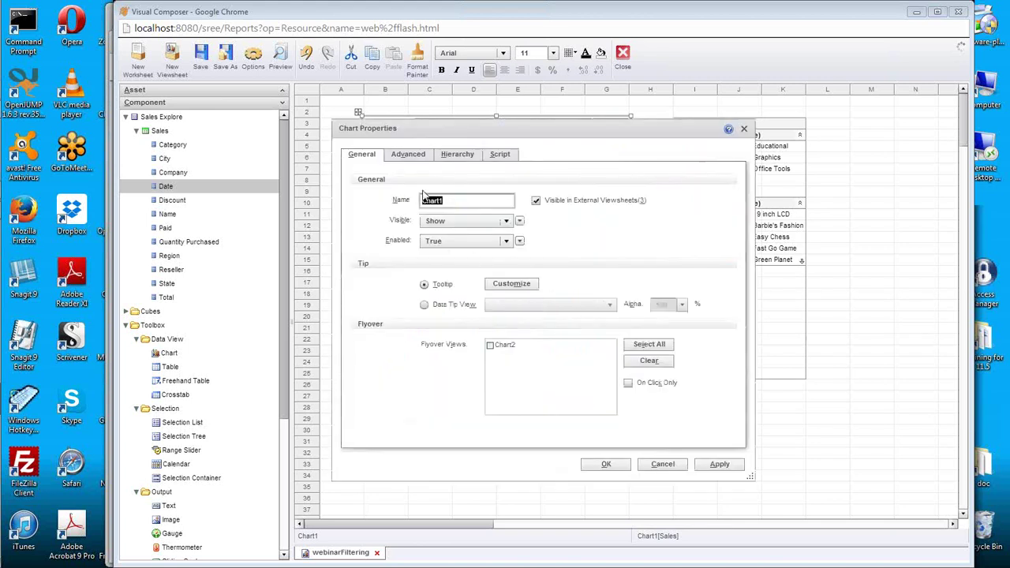
left_click(417, 156)
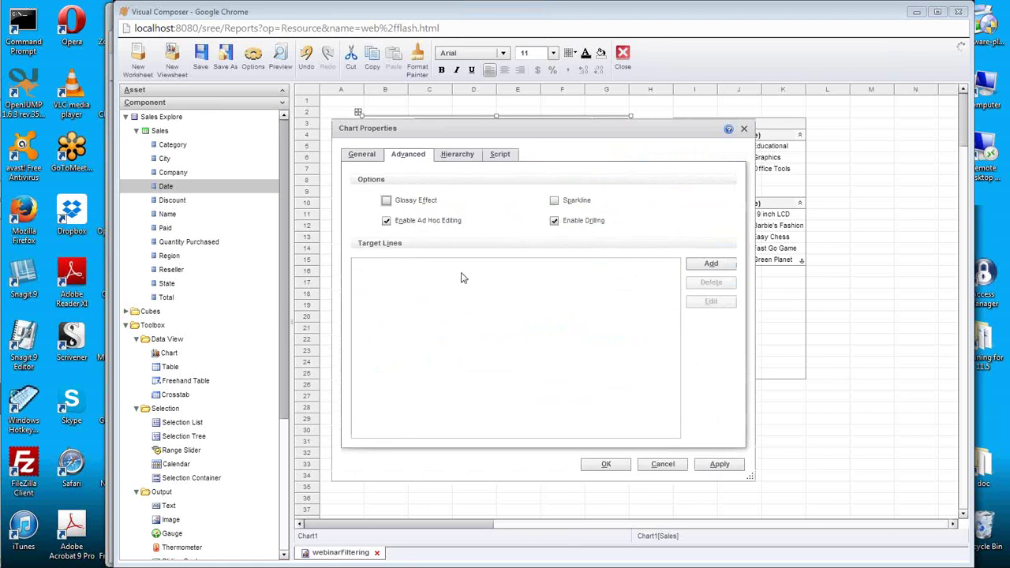
left_click(662, 465)
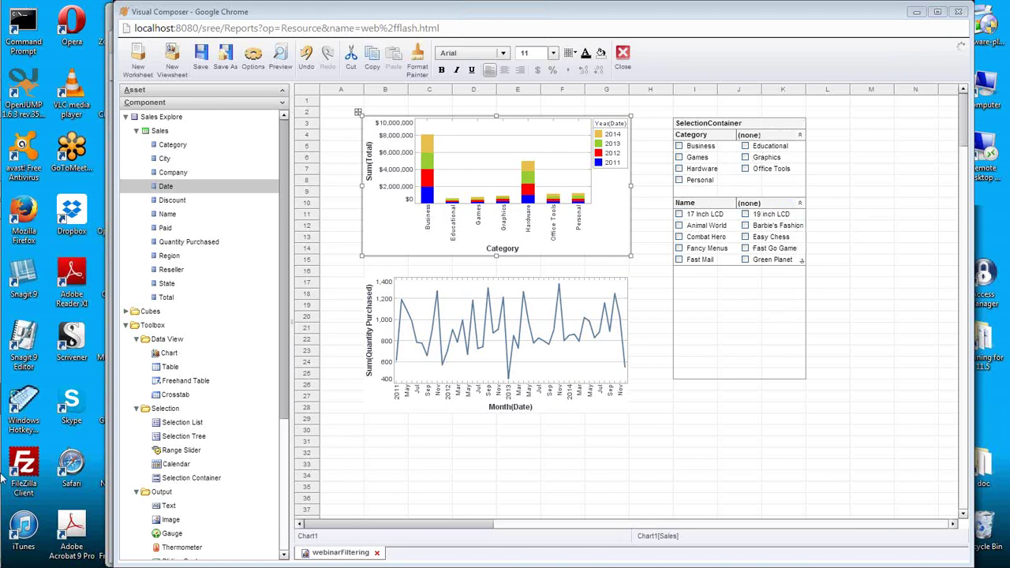
Delete the whole selection container, with its Category and Name lists, from the viewsheet.
mouse_move(3, 489)
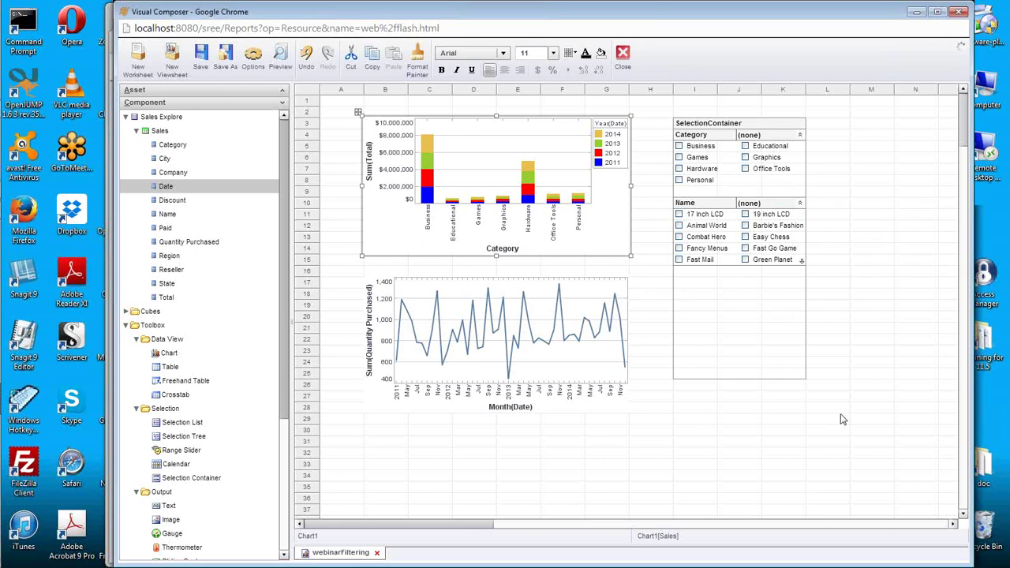
left_click(733, 156)
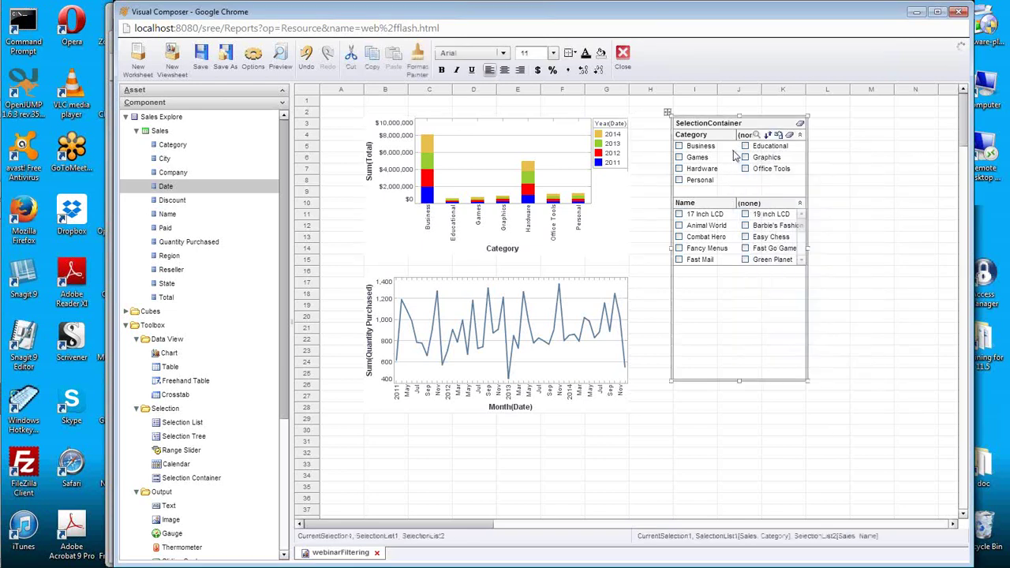
key("Delete")
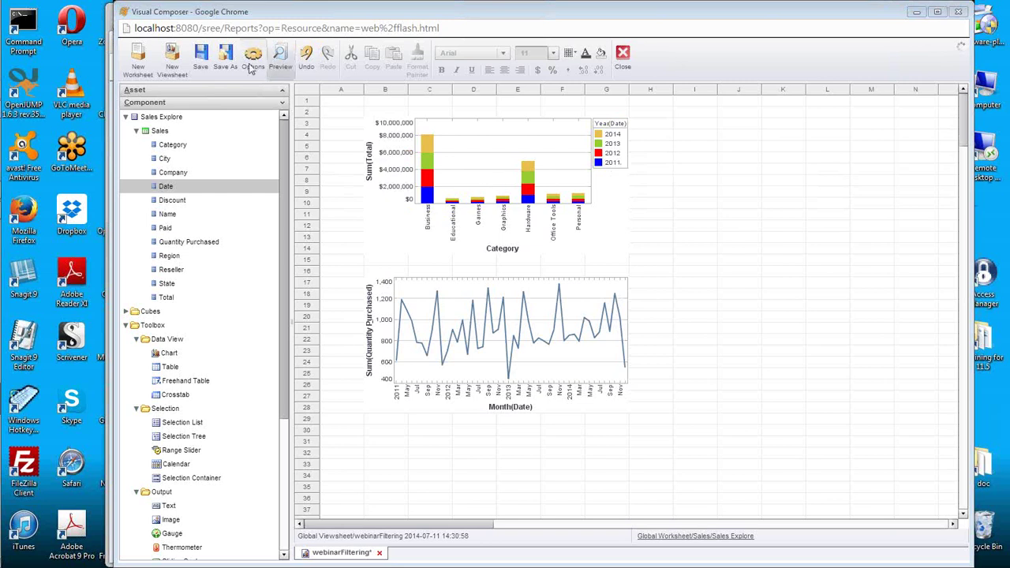
Look at the repository locations for saving the viewsheet, and close the Save Viewsheet dialog without saving.
left_click(206, 59)
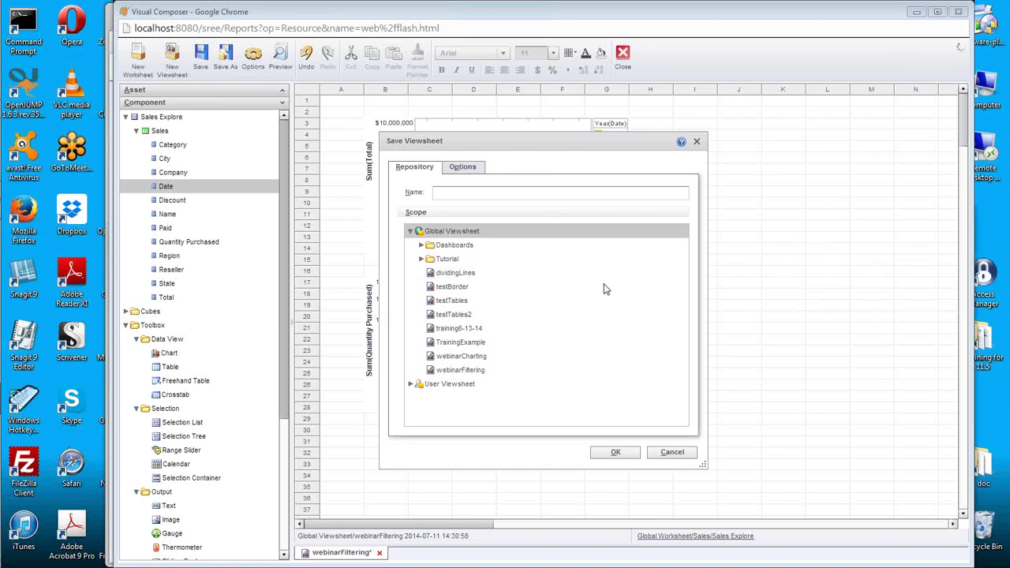
left_click(698, 142)
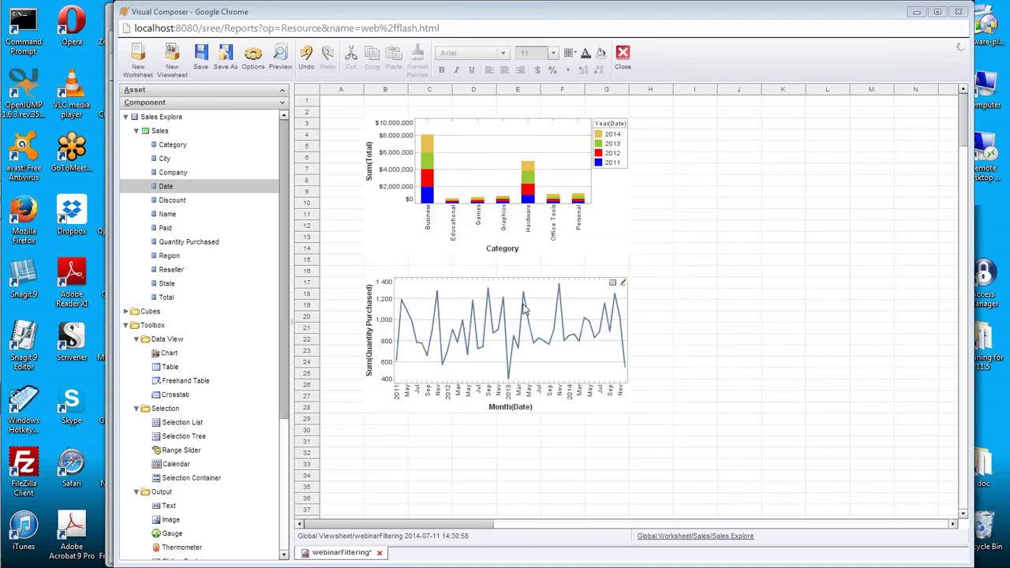
Open the Quantity Purchased line chart for editing, and replace Date with Category on its X axis.
left_click(420, 315)
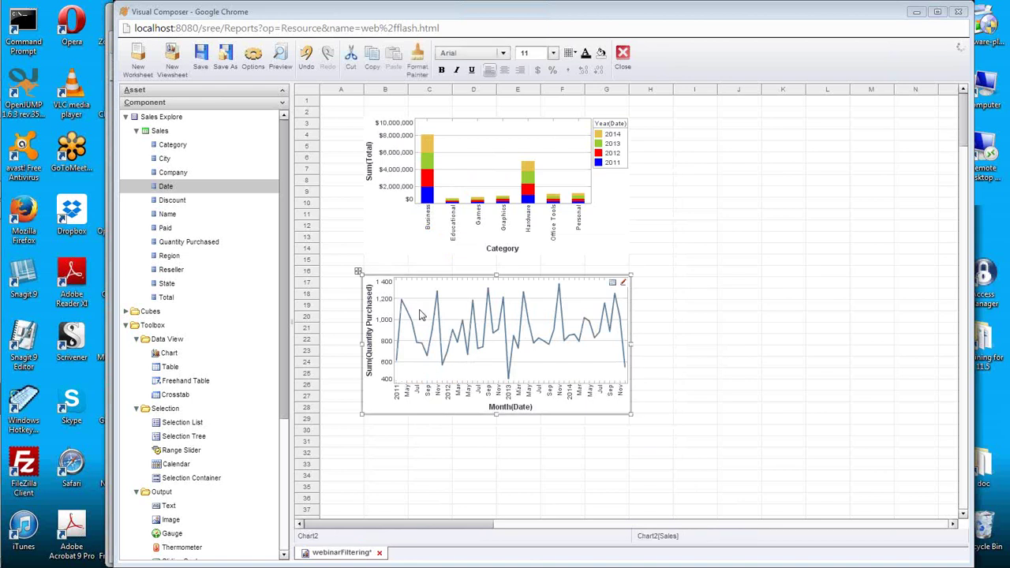
double_click(564, 371)
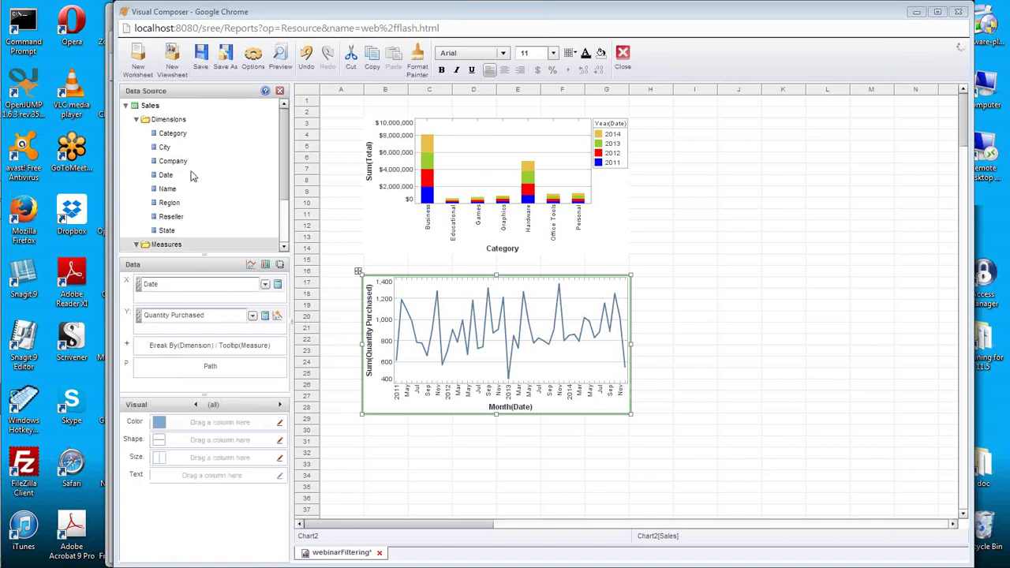
left_click_drag(178, 134, 203, 288)
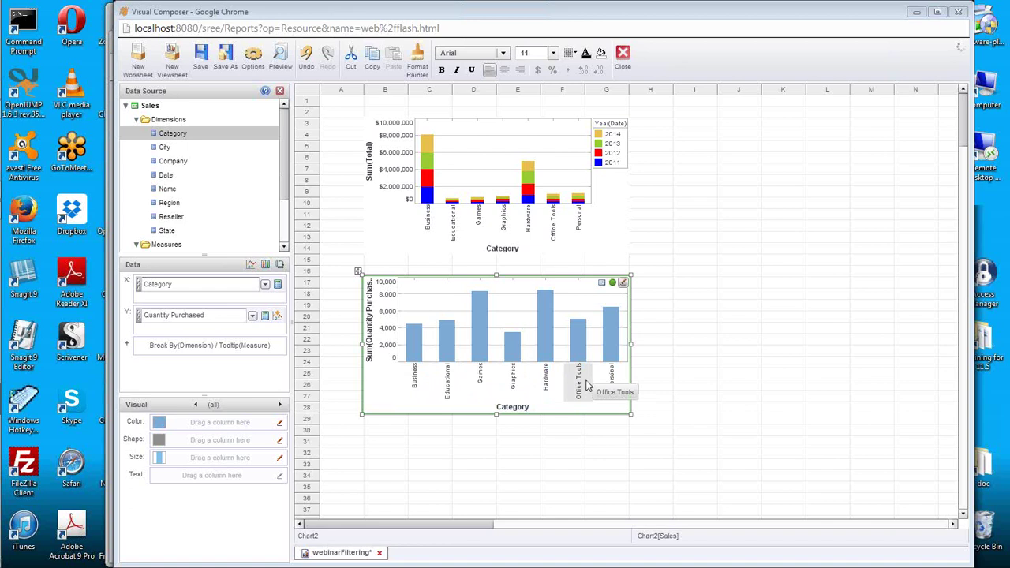
Sort the lower chart's Category axis manually, move Games to the front of the order, and apply the sorting.
left_click(277, 284)
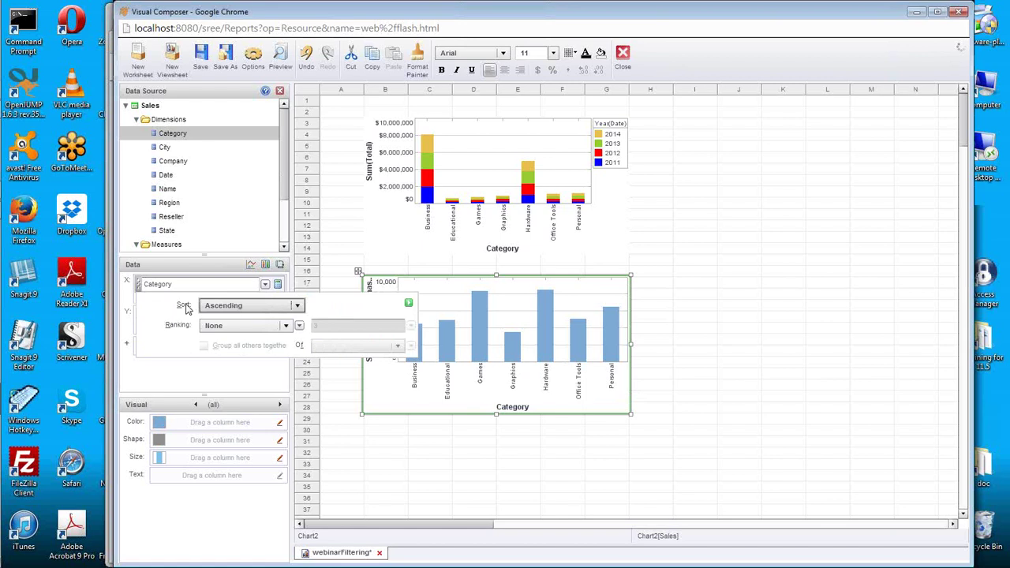
left_click(278, 285)
left_click(278, 285)
left_click(292, 306)
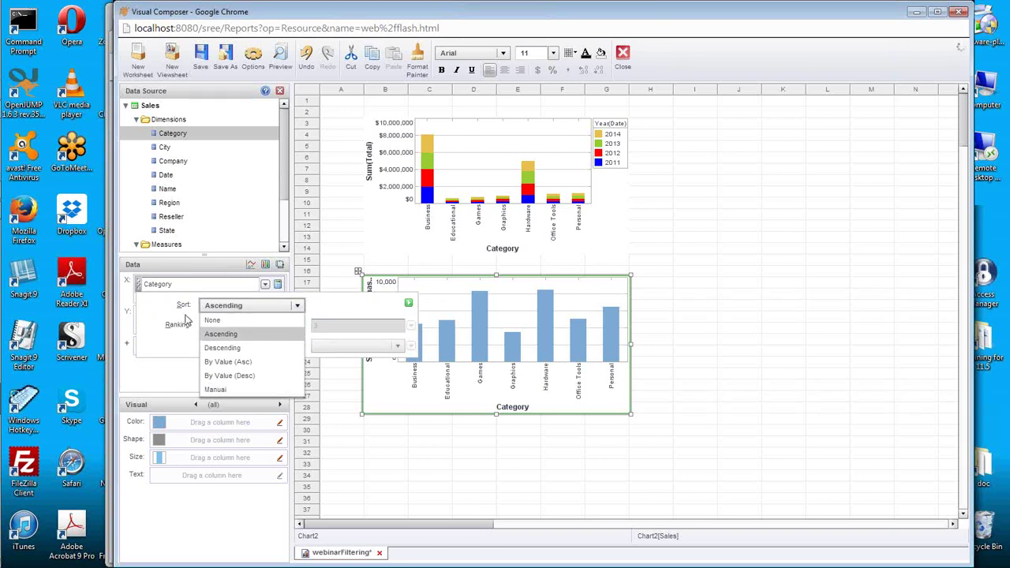
left_click(237, 391)
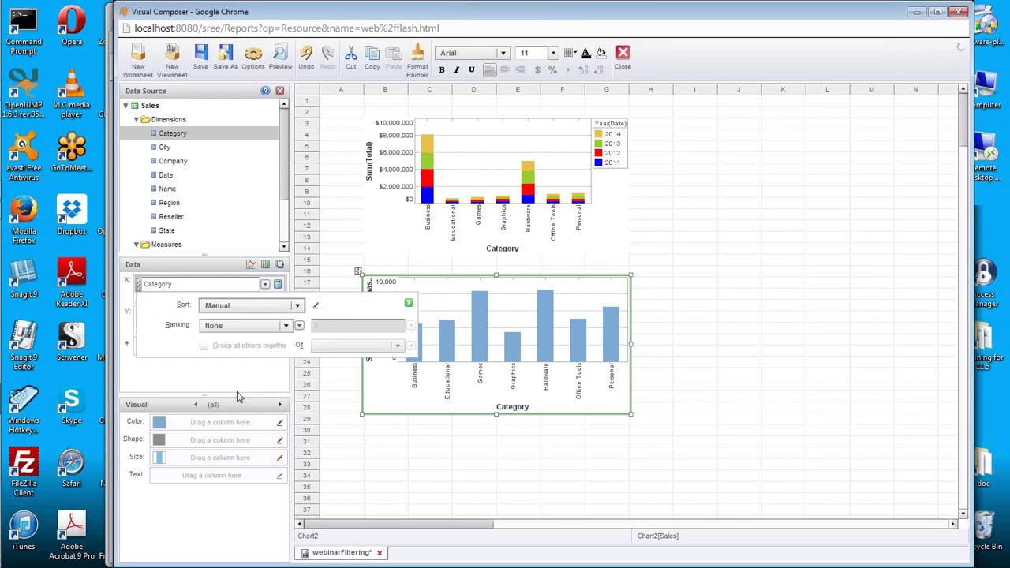
left_click(317, 307)
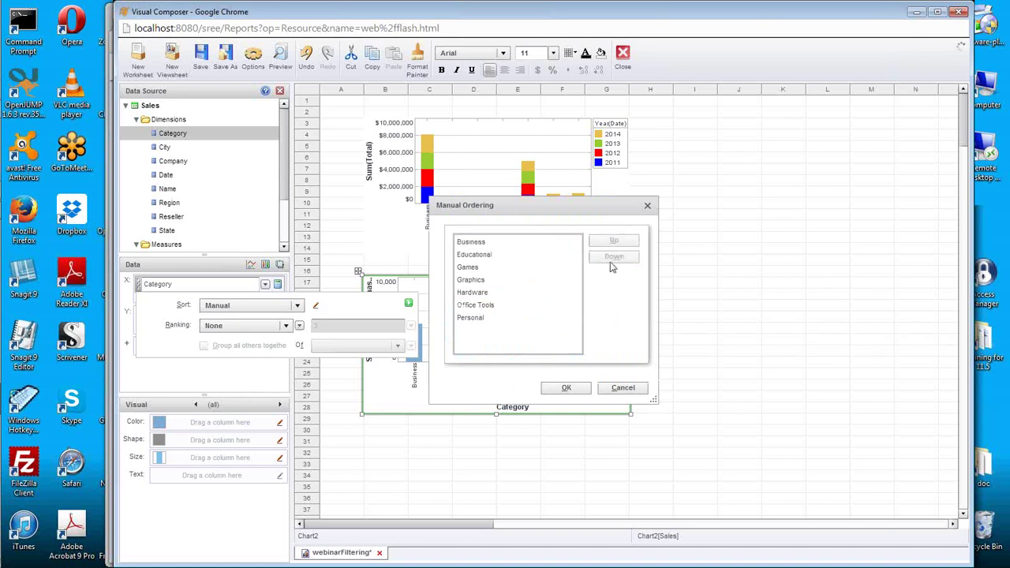
left_click(495, 267)
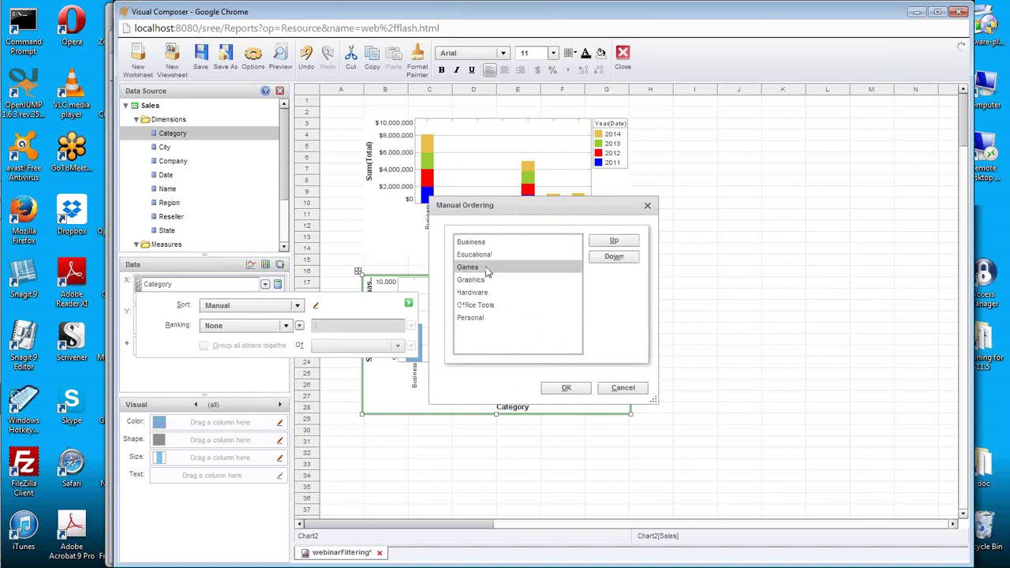
left_click(615, 241)
left_click(614, 240)
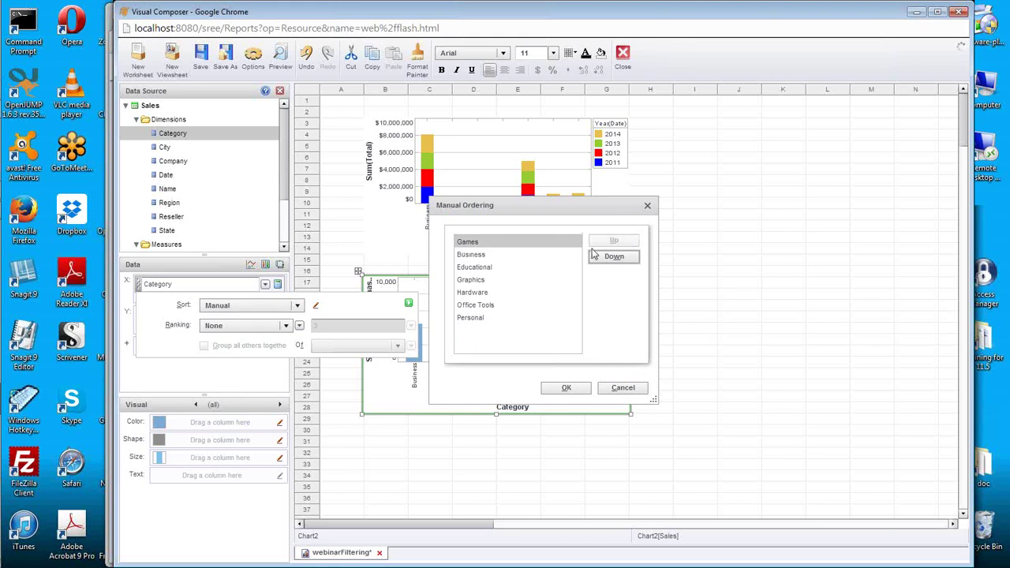
left_click(582, 389)
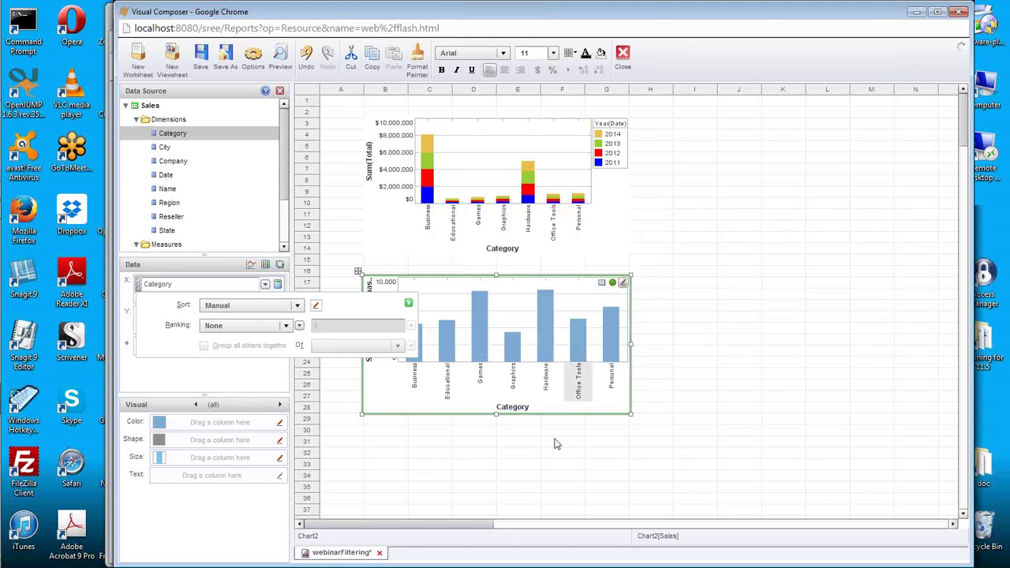
left_click(408, 303)
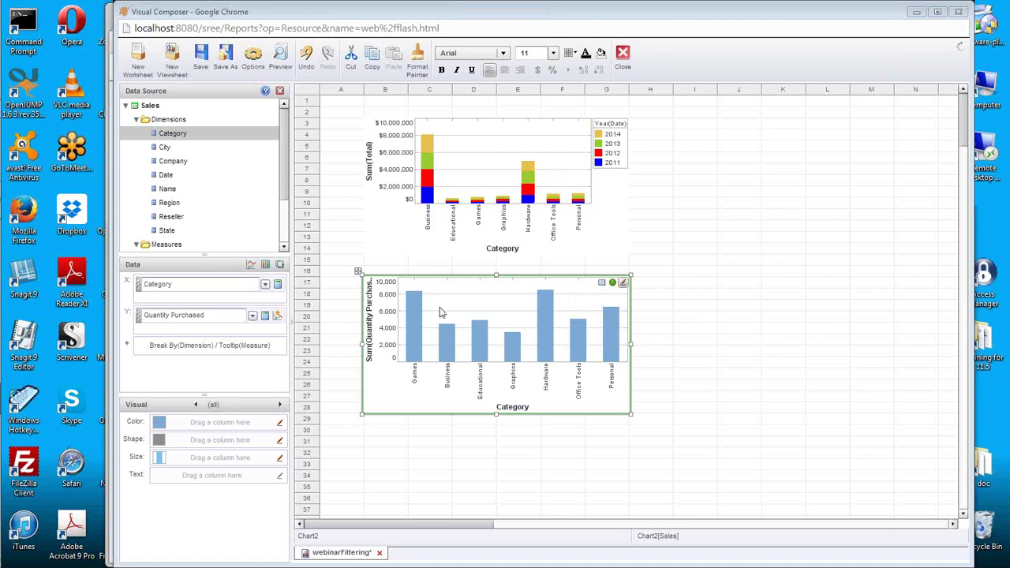
Put the Date field back on the lower chart's X axis in place of Category.
left_click_drag(164, 174, 227, 298)
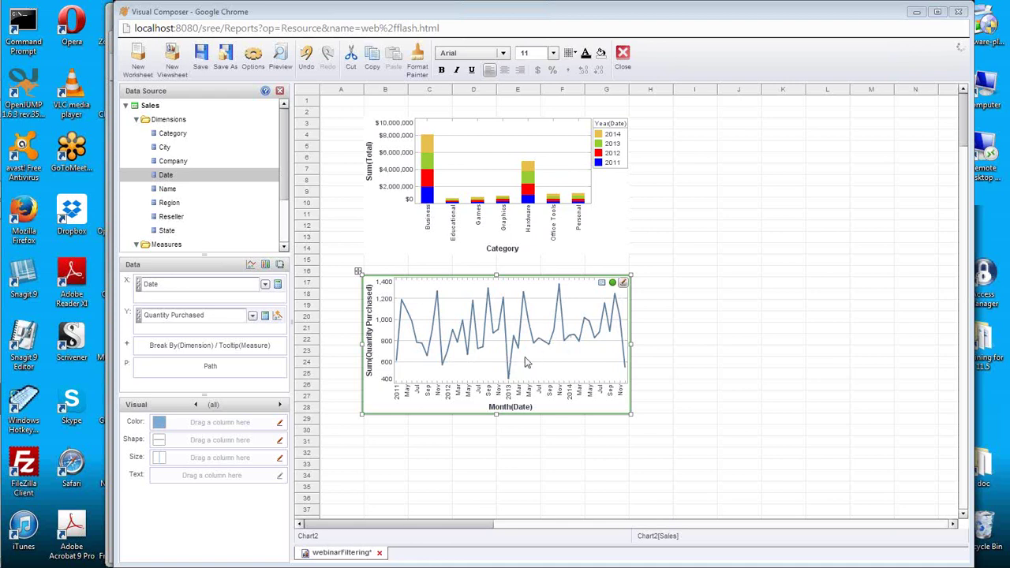
right_click(565, 347)
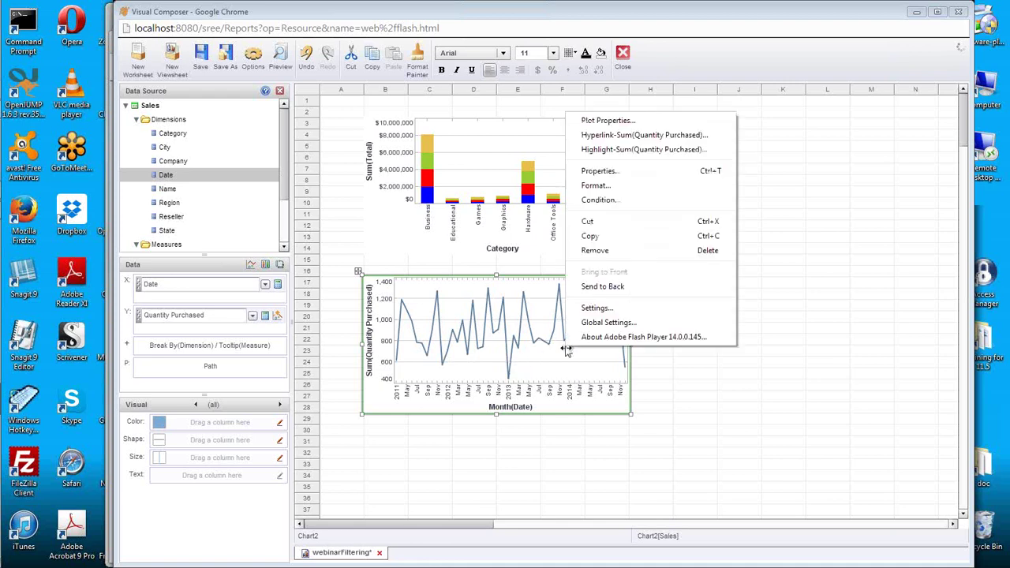
left_click(541, 332)
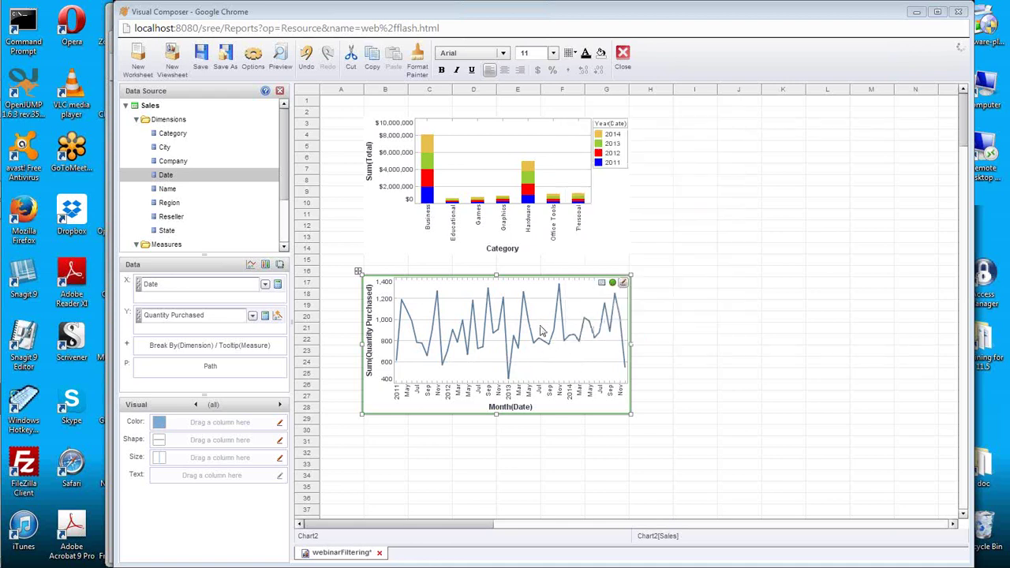
right_click(541, 332)
left_click(673, 315)
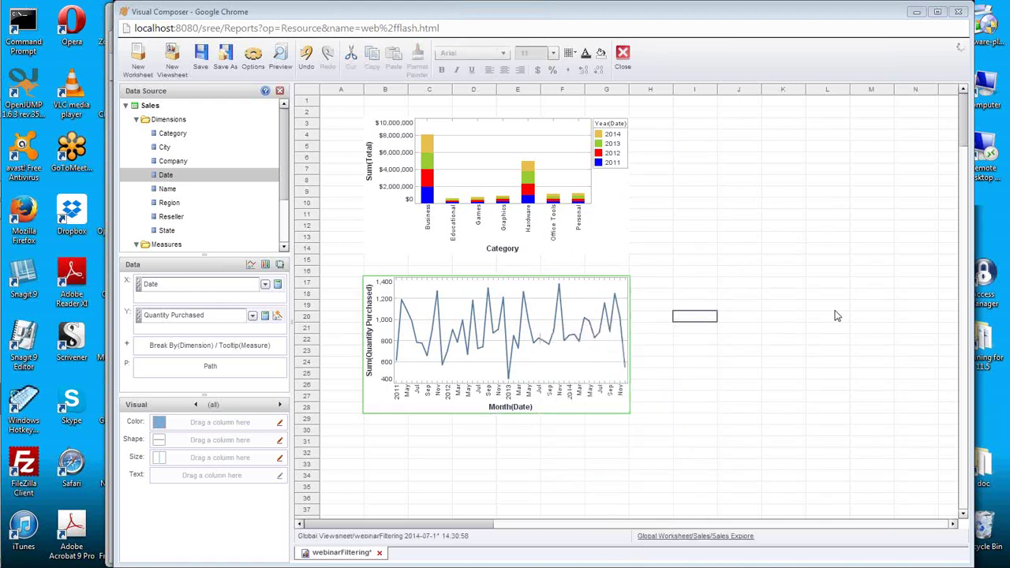
left_click_drag(167, 176, 205, 178)
Add a condition to the Quantity Purchased line chart so that Date is in range This year, and apply it.
right_click(569, 358)
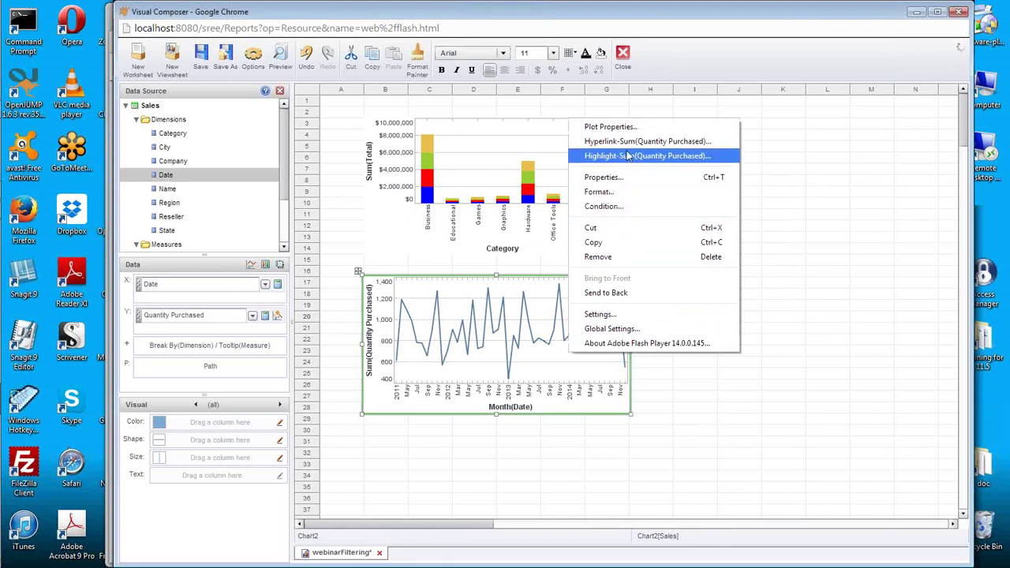
left_click(635, 209)
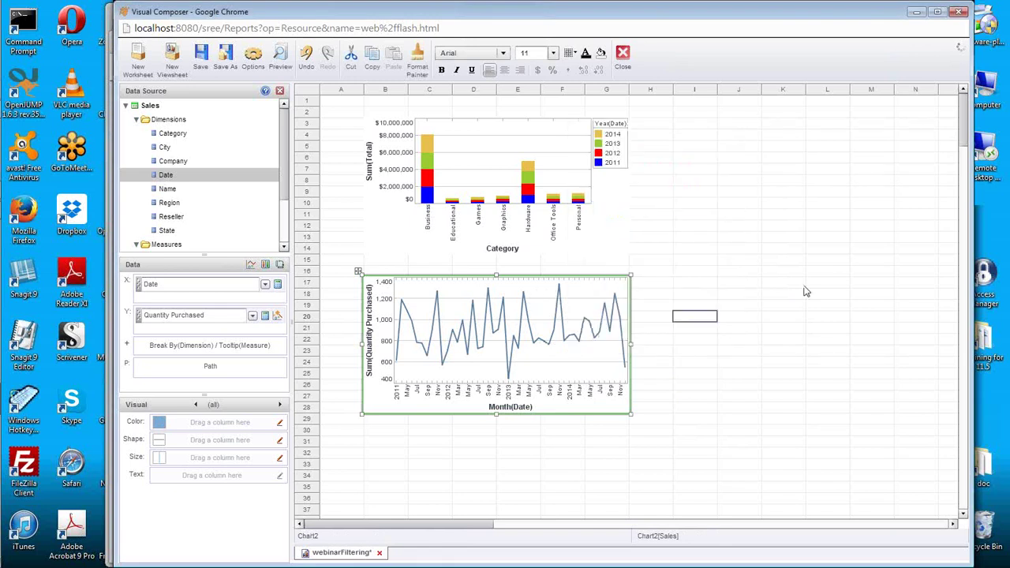
left_click(392, 212)
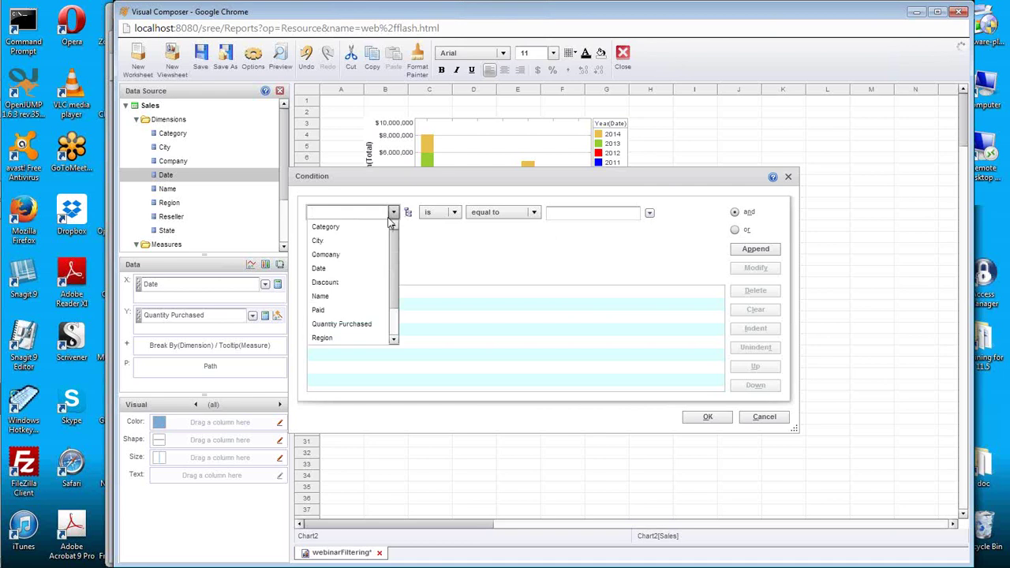
left_click(371, 269)
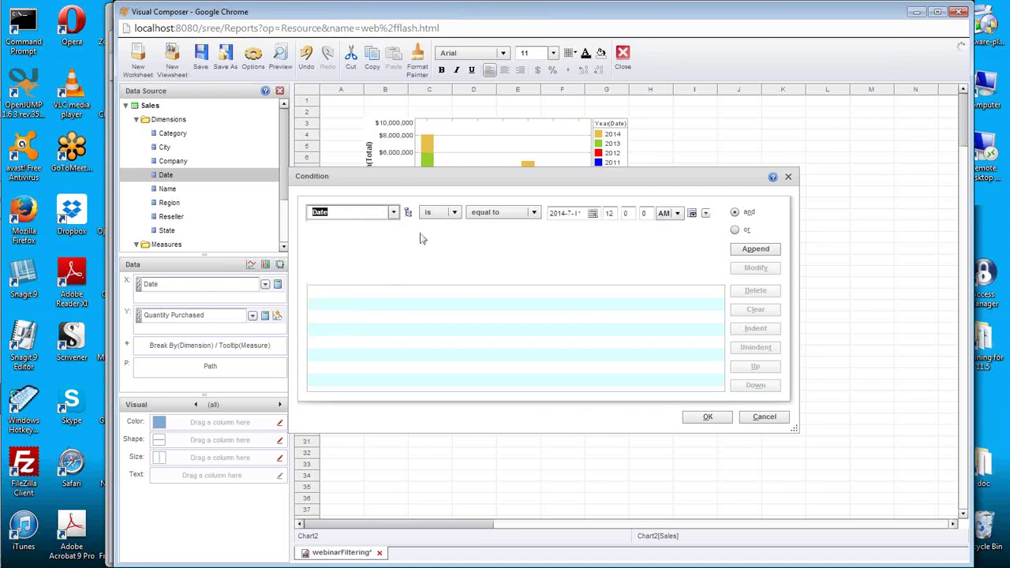
left_click(507, 219)
left_click(507, 237)
left_click(621, 218)
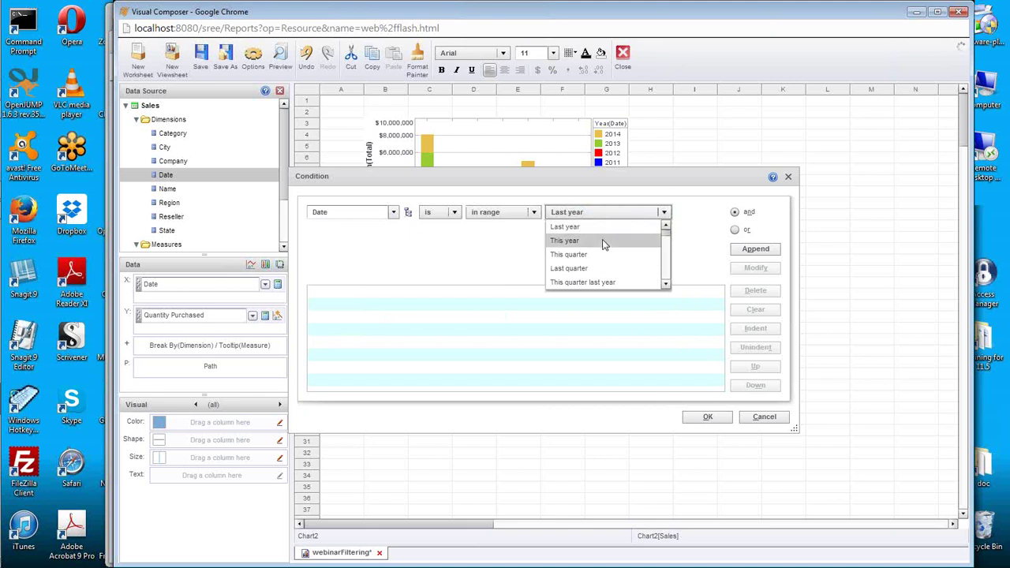
left_click(602, 241)
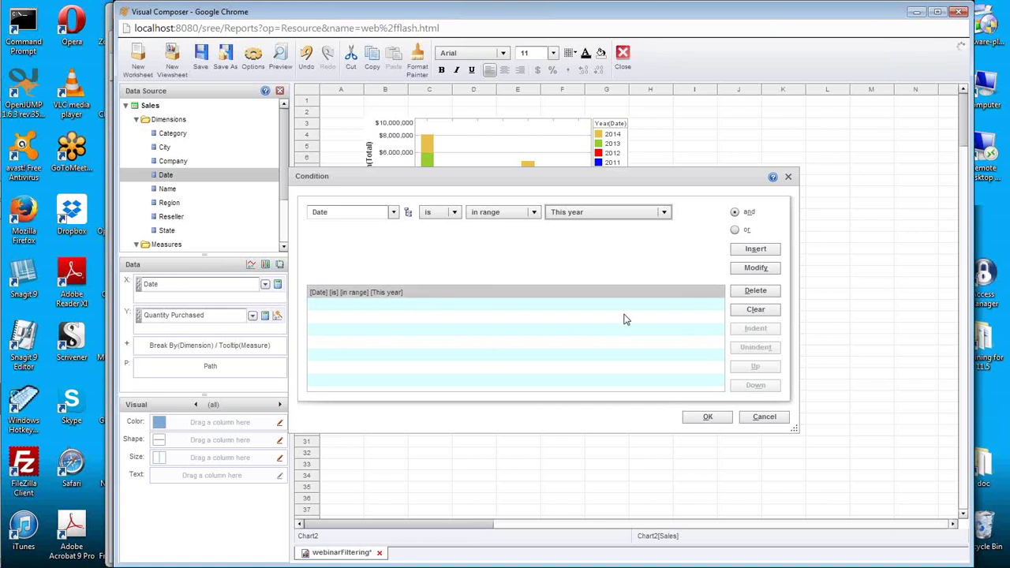
left_click(717, 418)
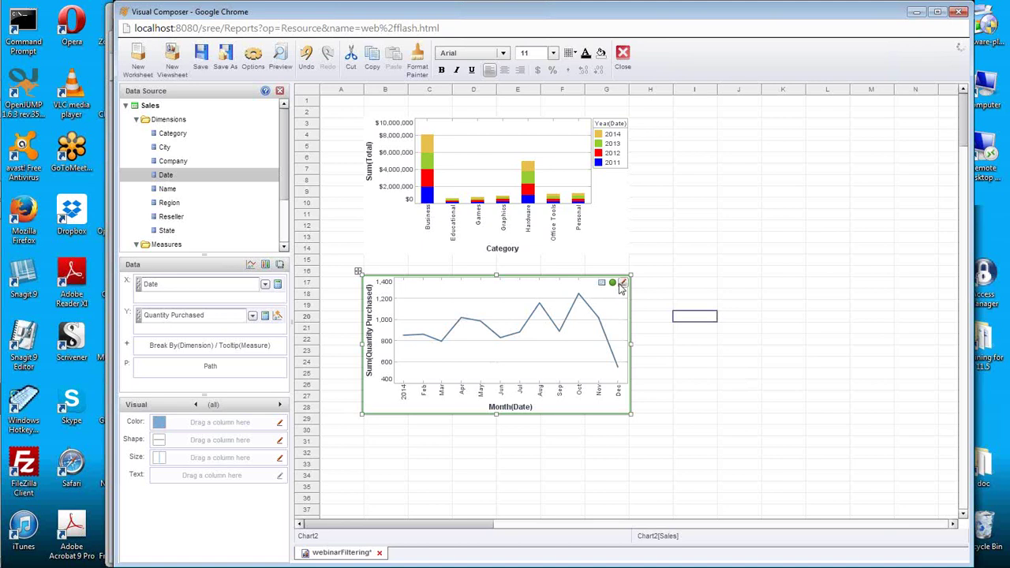
Clear all conditions from the Quantity Purchased line chart and save the change.
right_click(543, 370)
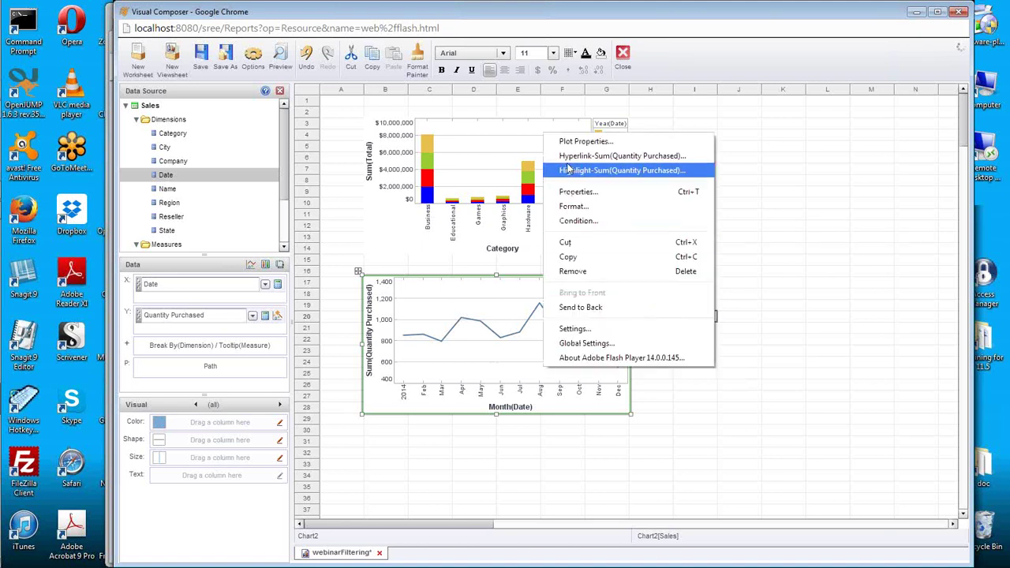
left_click(590, 221)
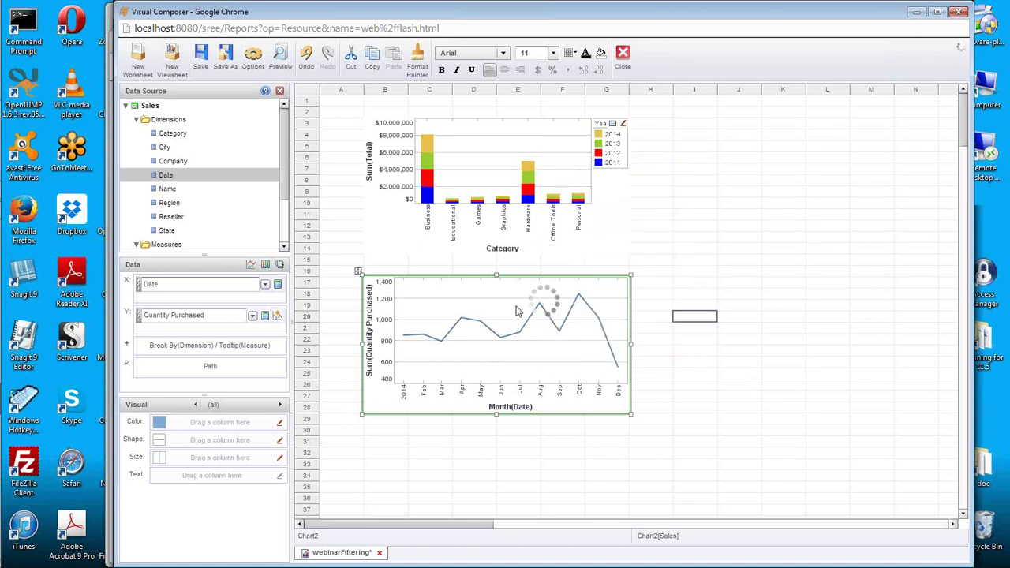
left_click(755, 309)
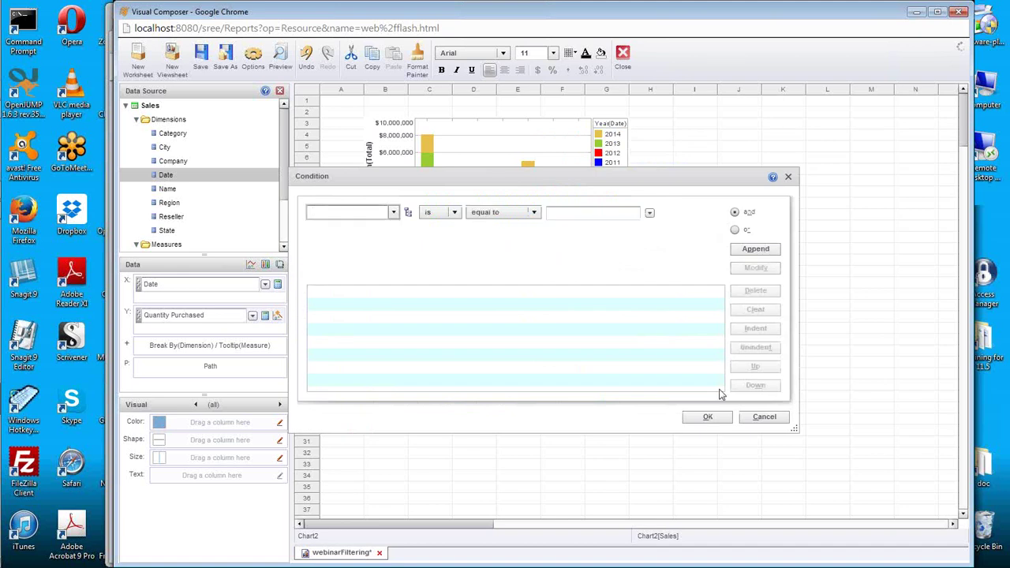
left_click(708, 417)
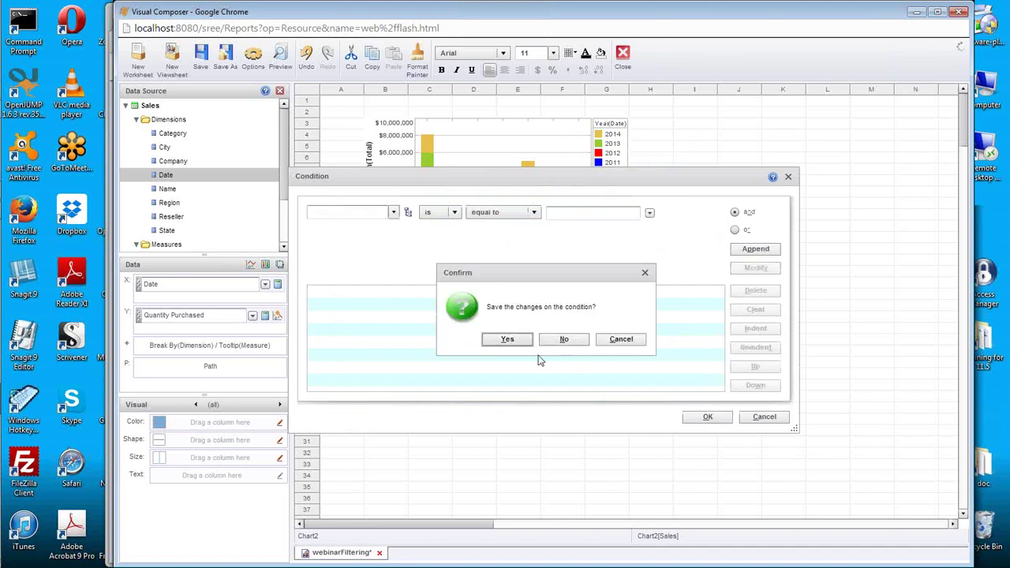
key("Return")
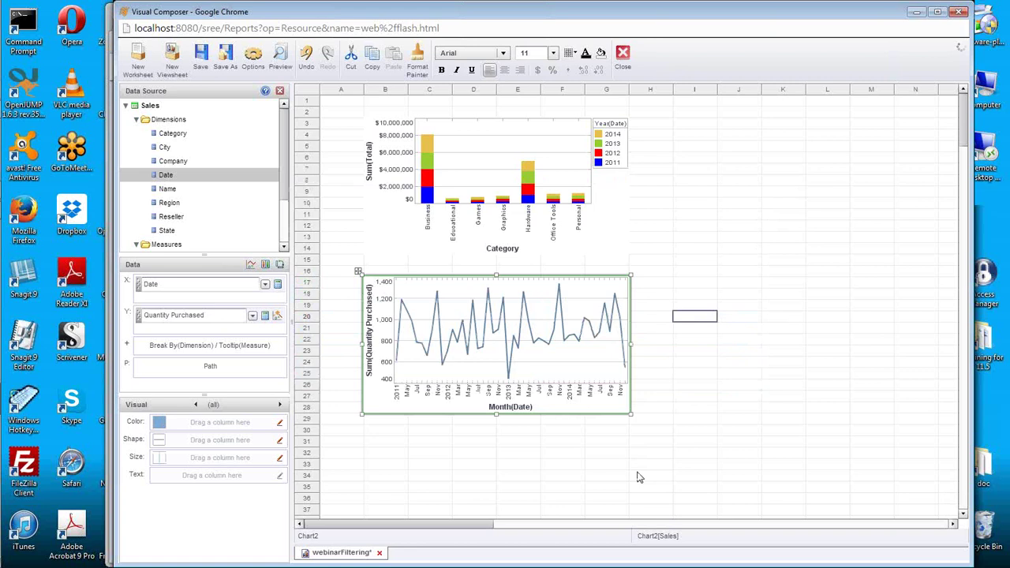
Add a Category selection list beside the upper bar chart, and delete it again.
left_click(562, 162)
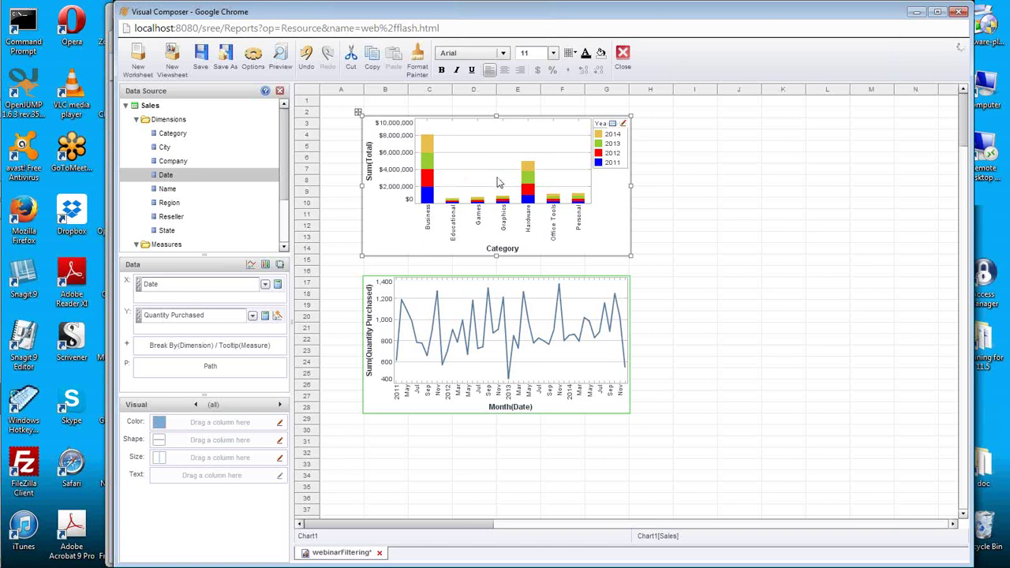
left_click(179, 135)
left_click_drag(173, 133, 730, 125)
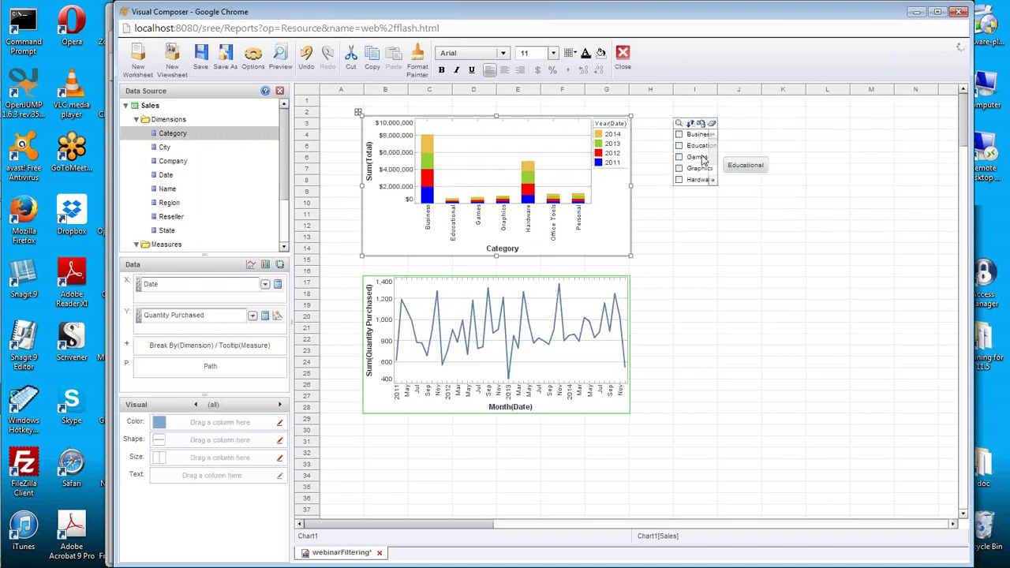
left_click(708, 158)
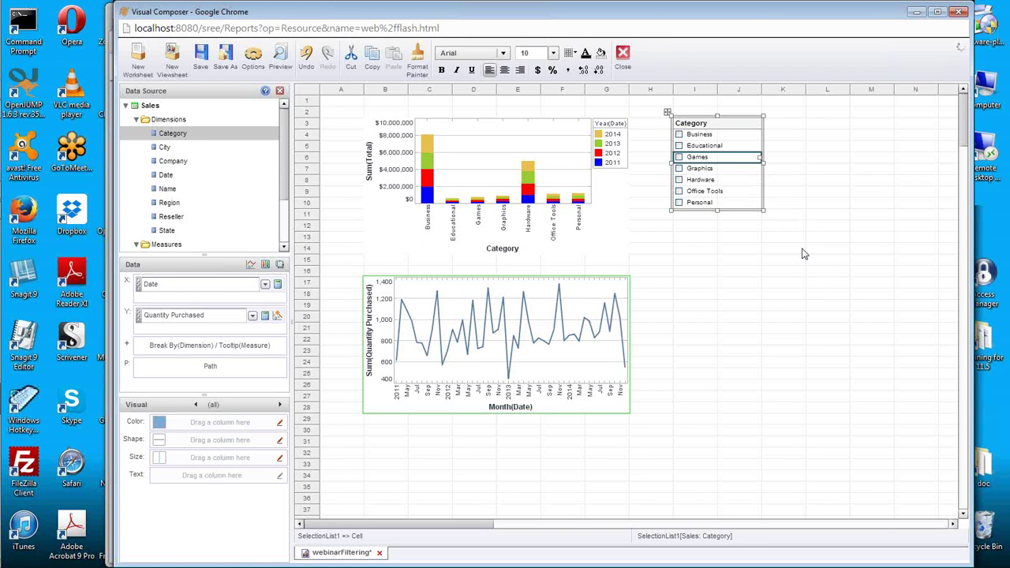
key("Escape")
key("Delete")
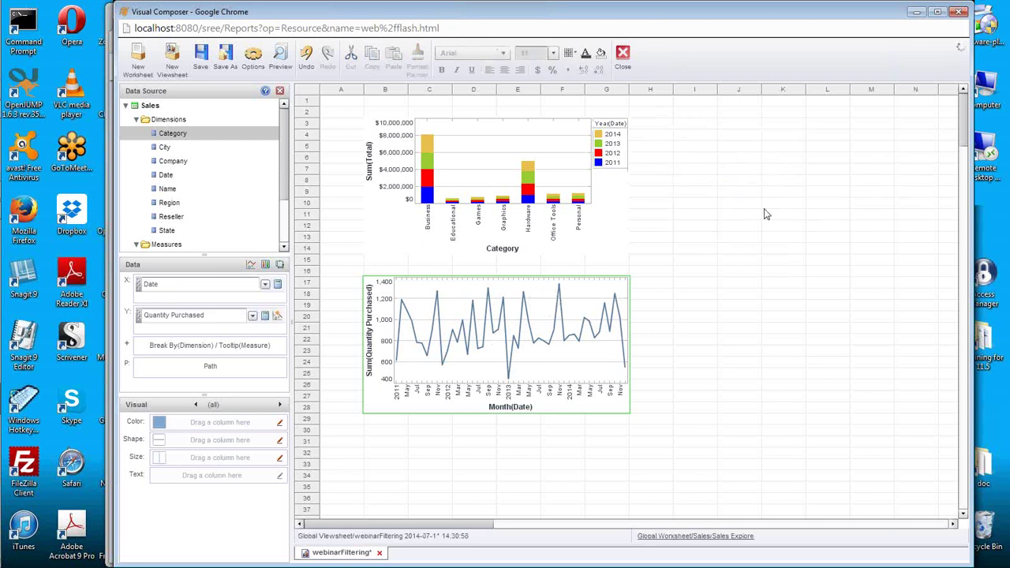
Leave chart editing, place a CheckBox input component beside the upper bar chart, and name it CategorySelection.
left_click(280, 92)
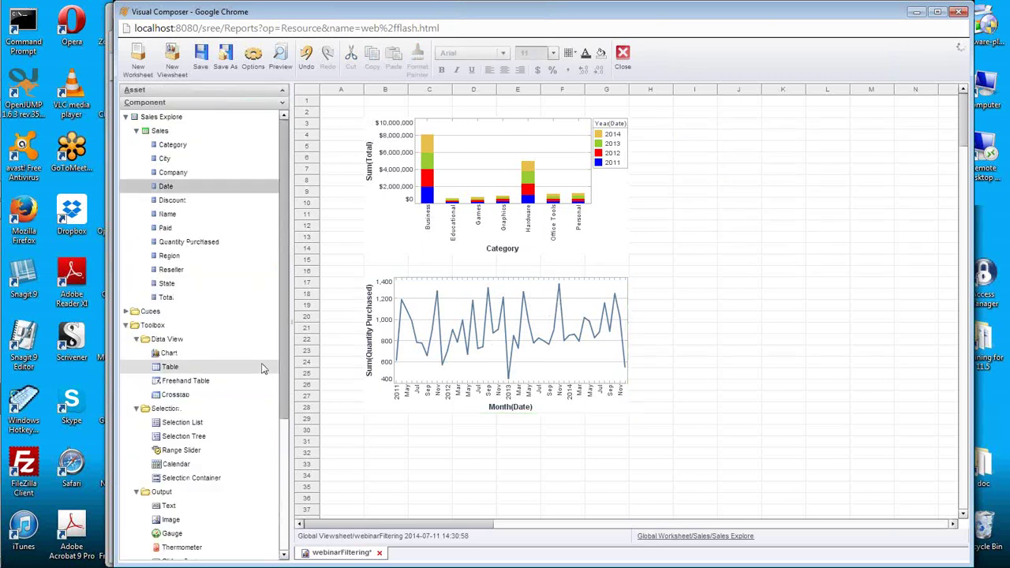
left_click_drag(283, 370, 261, 495)
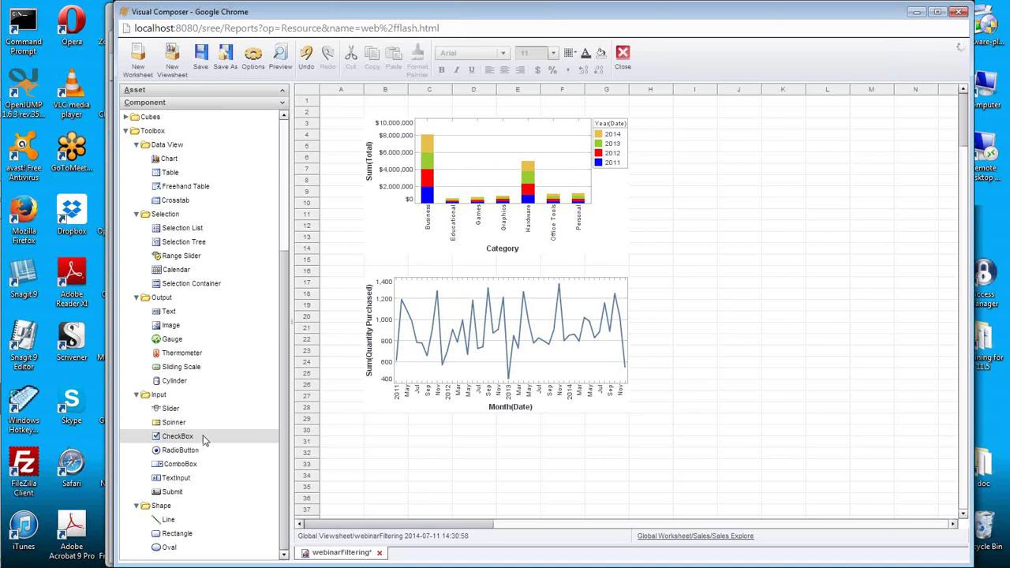
left_click_drag(201, 440, 743, 132)
left_click(771, 148)
right_click(771, 149)
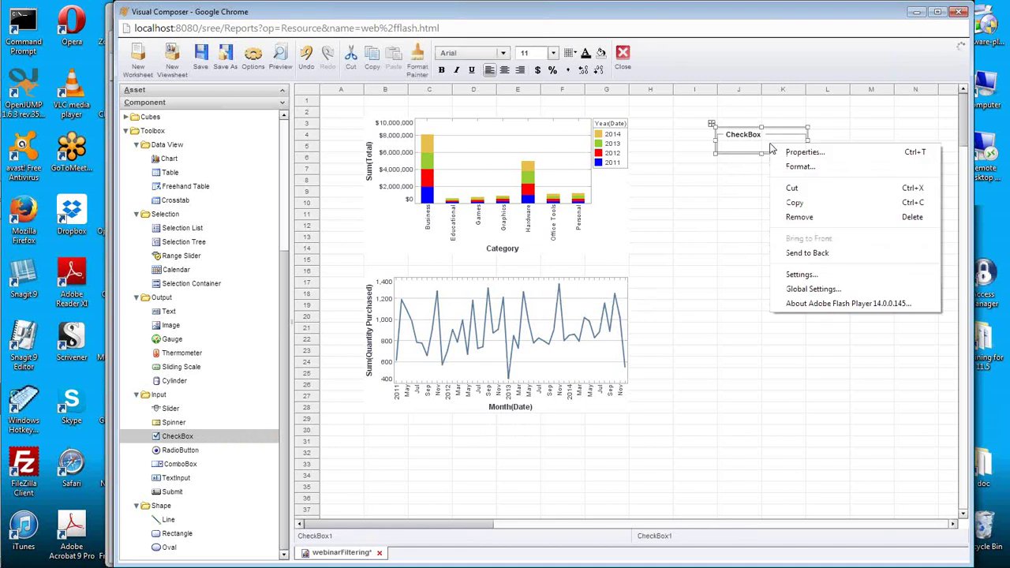
left_click(841, 154)
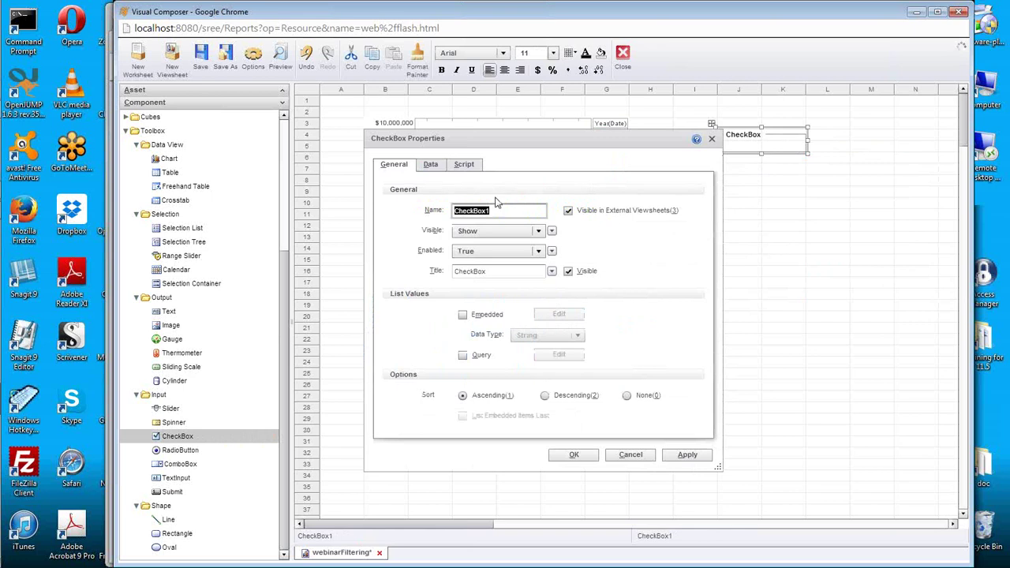
type("Ca")
Enable embedded list values for the checkbox, and enter Games and Hardware as entries with matching labels and values.
left_click(463, 315)
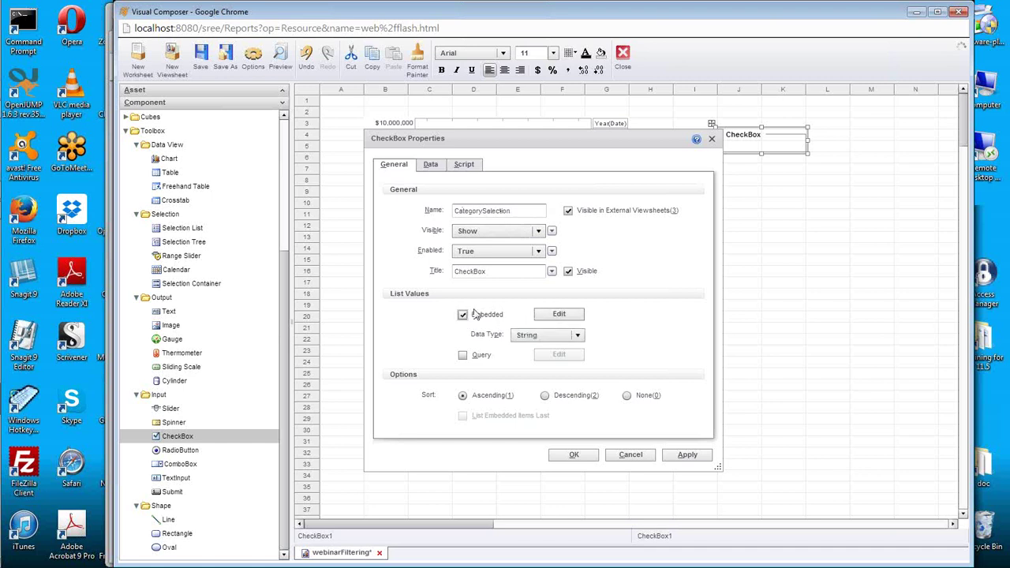
left_click(566, 315)
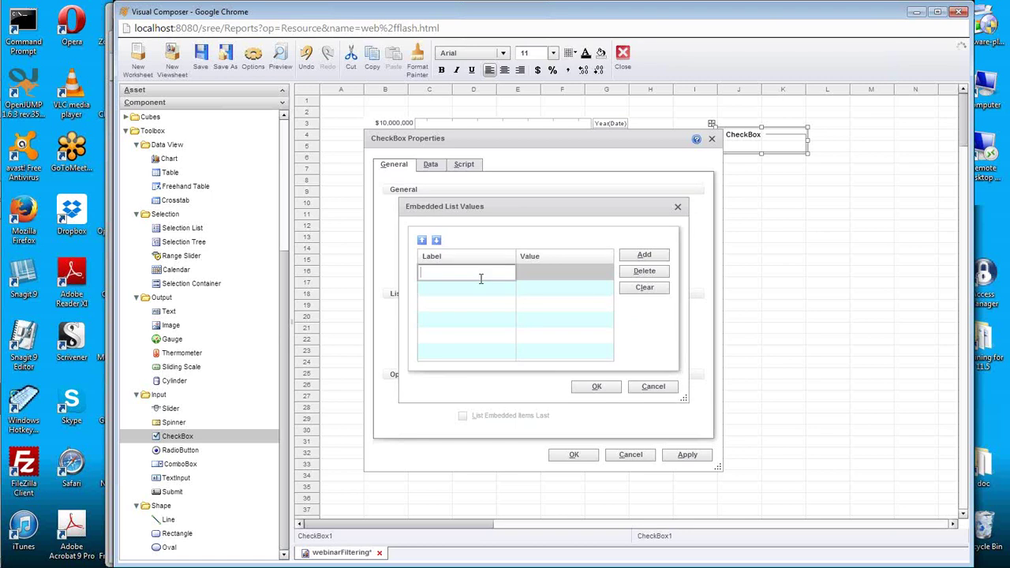
key("Tab")
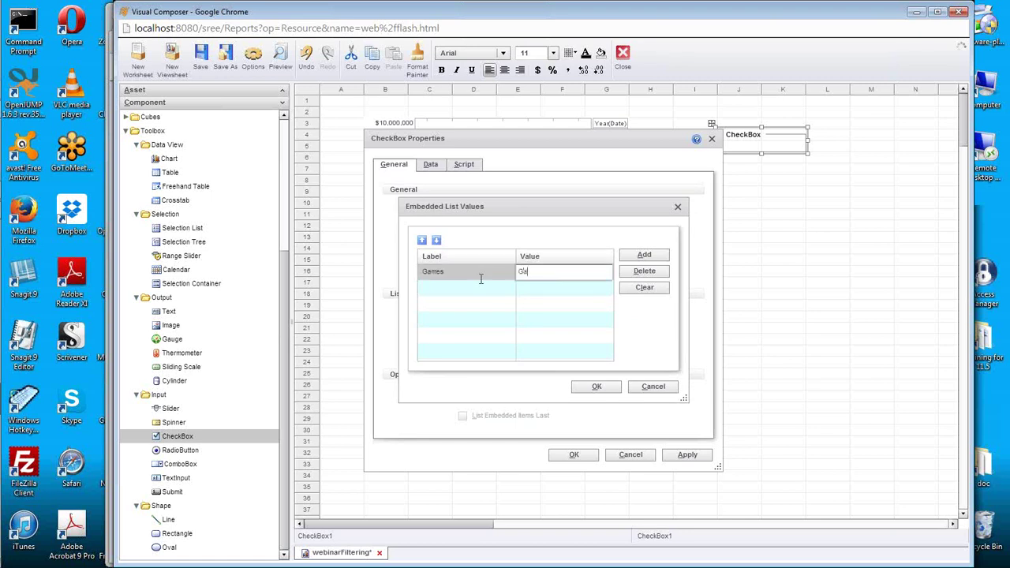
key("Return")
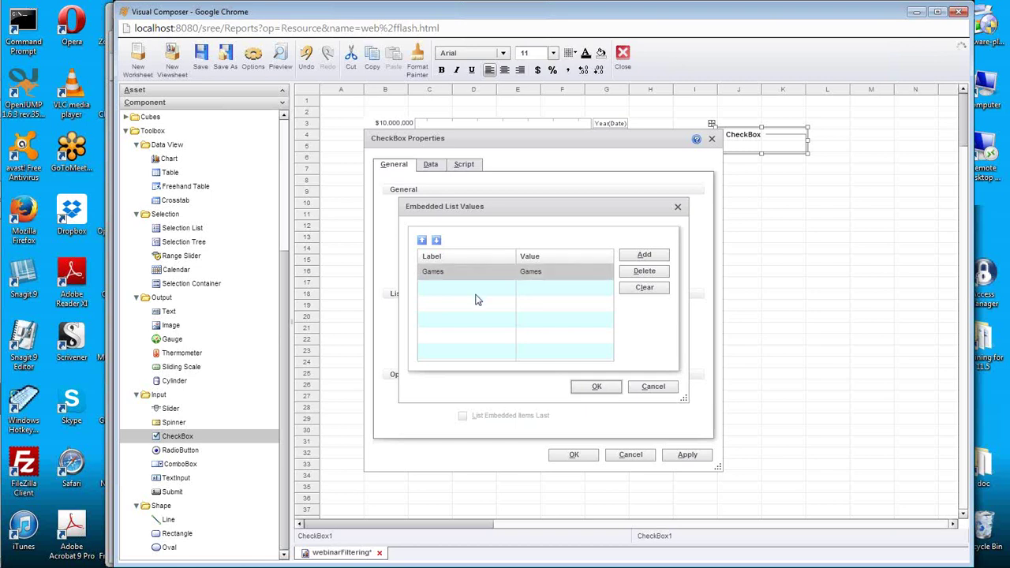
left_click(645, 256)
left_click(452, 290)
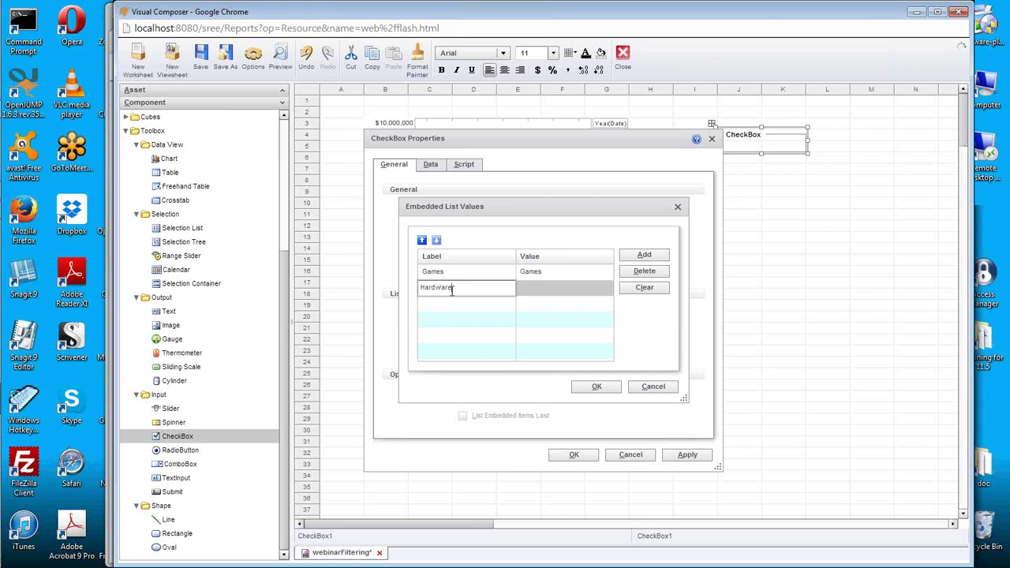
left_click(529, 292)
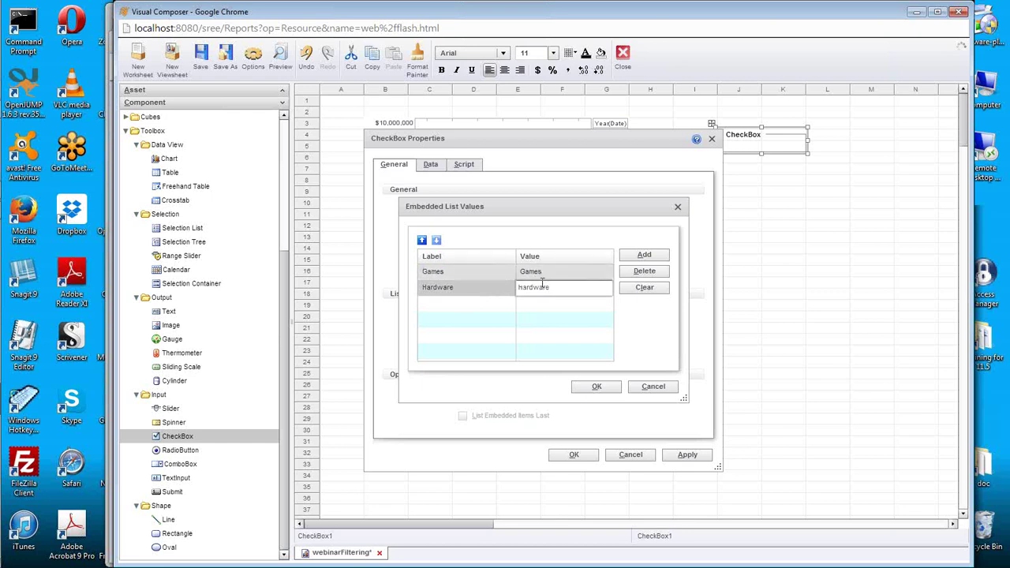
left_click(486, 310)
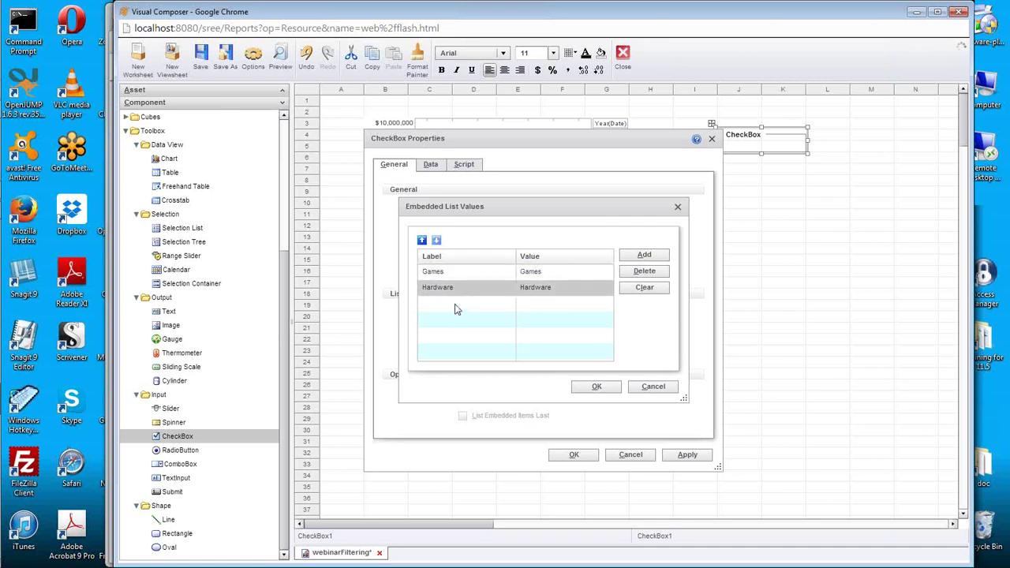
Add Education as a third embedded entry with the same label and value, and apply the checkbox properties.
left_click(640, 257)
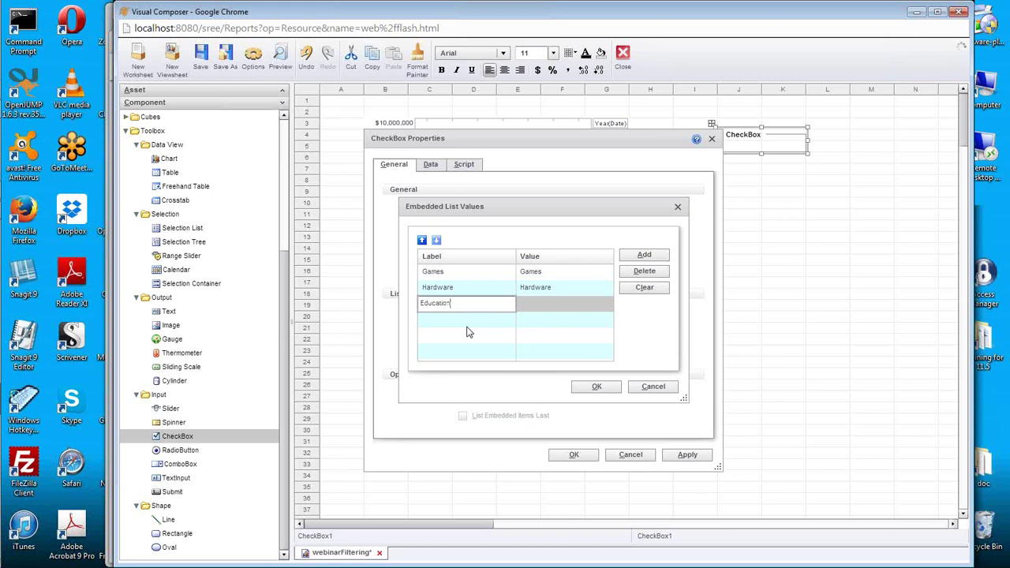
key("Tab")
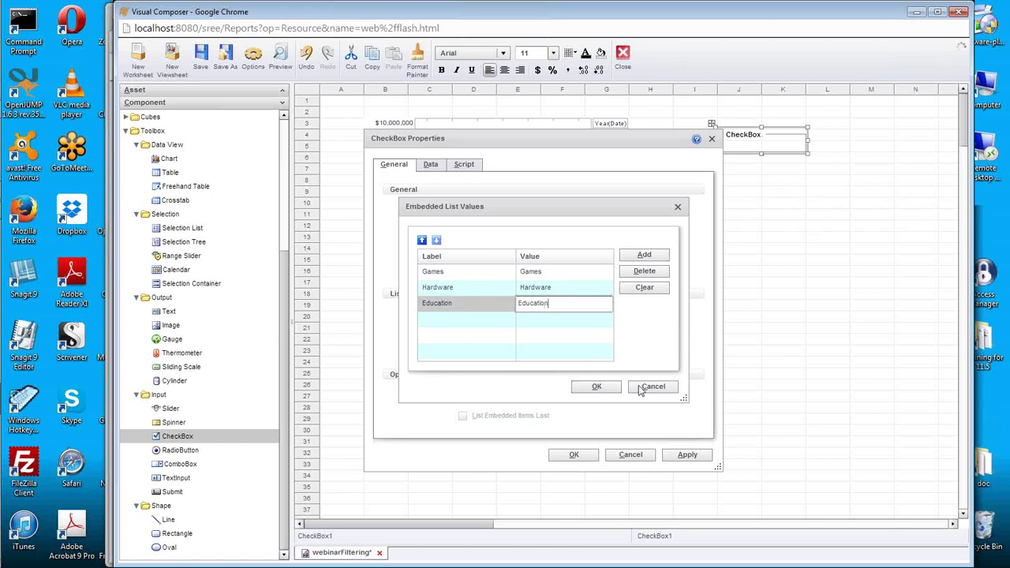
left_click(598, 387)
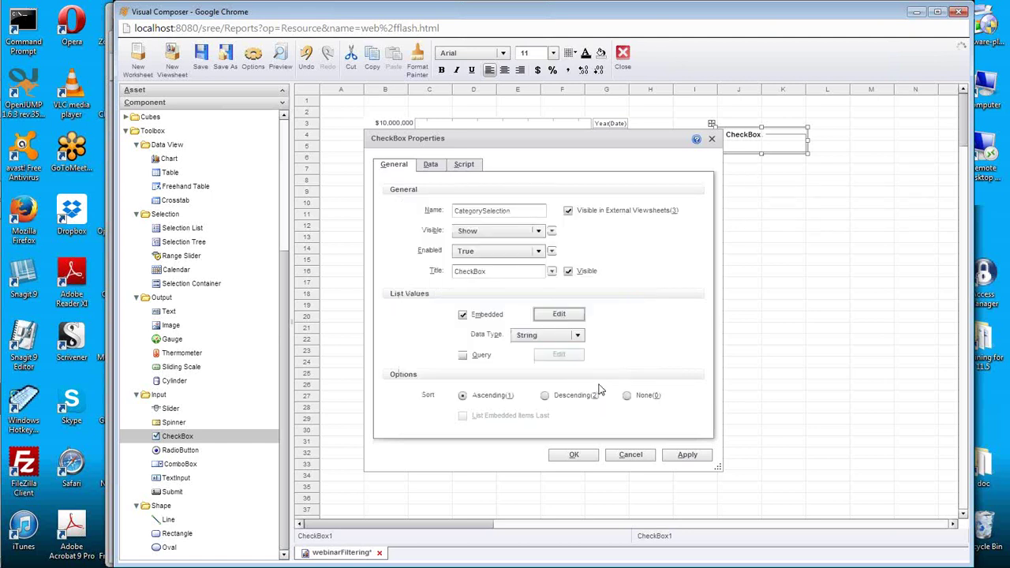
left_click(573, 454)
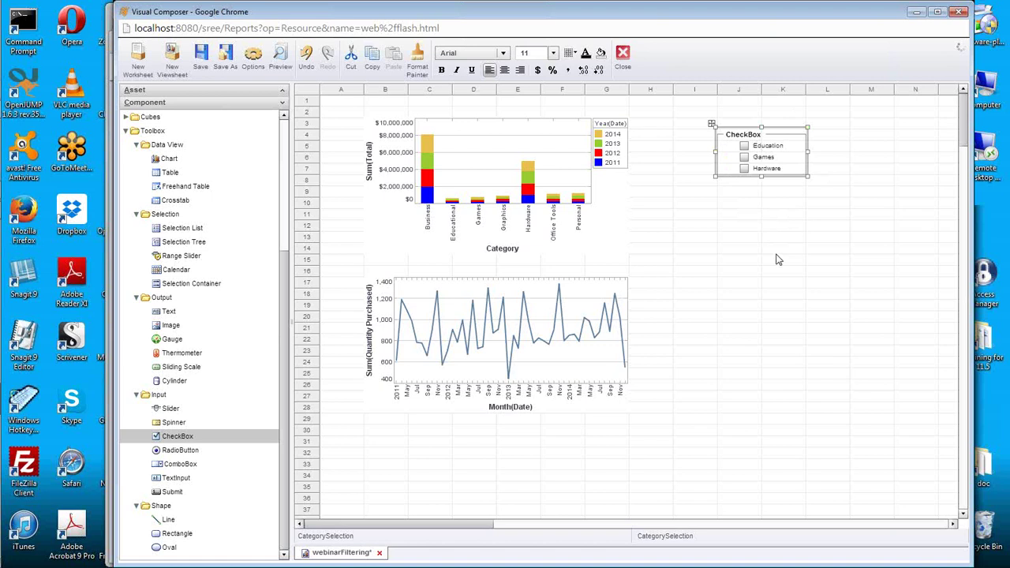
Start a condition on the upper bar chart that tests whether Category is one of a set of values.
left_click(555, 176)
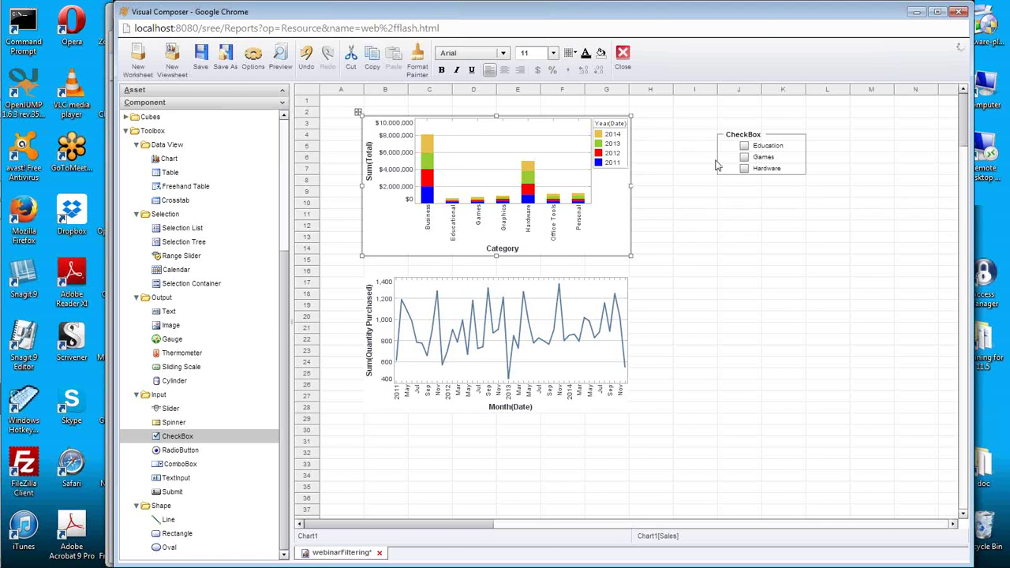
right_click(556, 168)
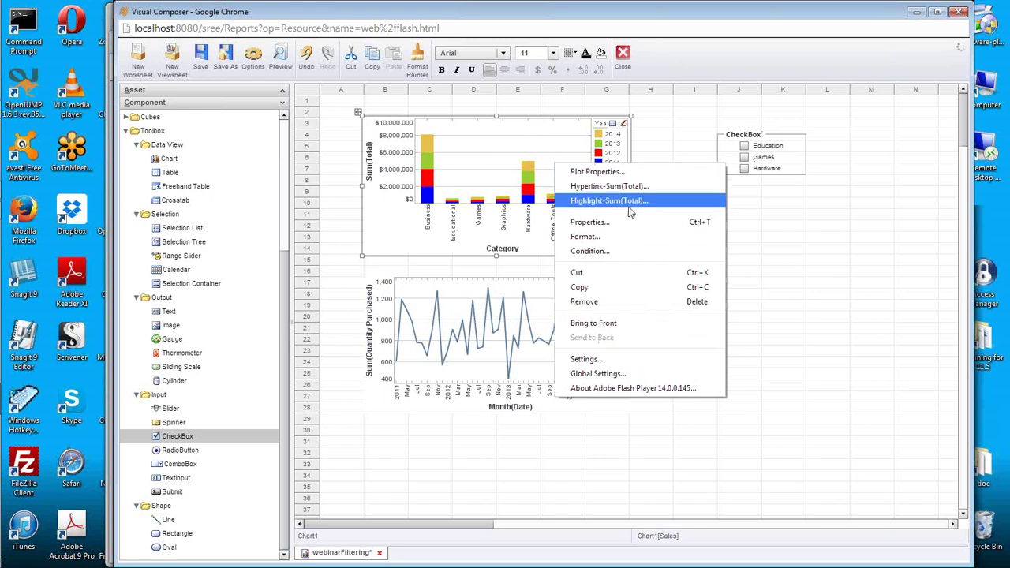
left_click(639, 252)
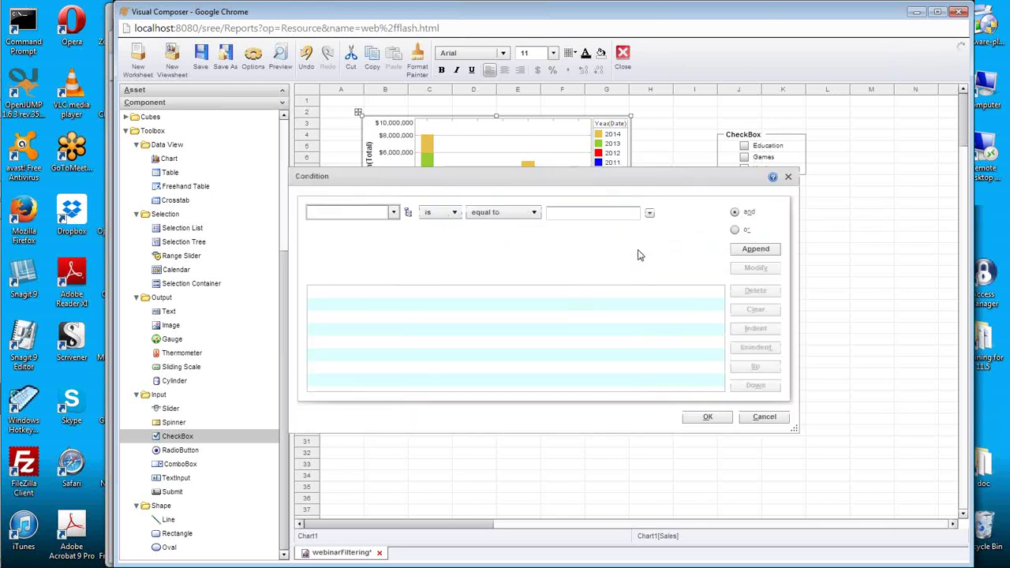
left_click(394, 213)
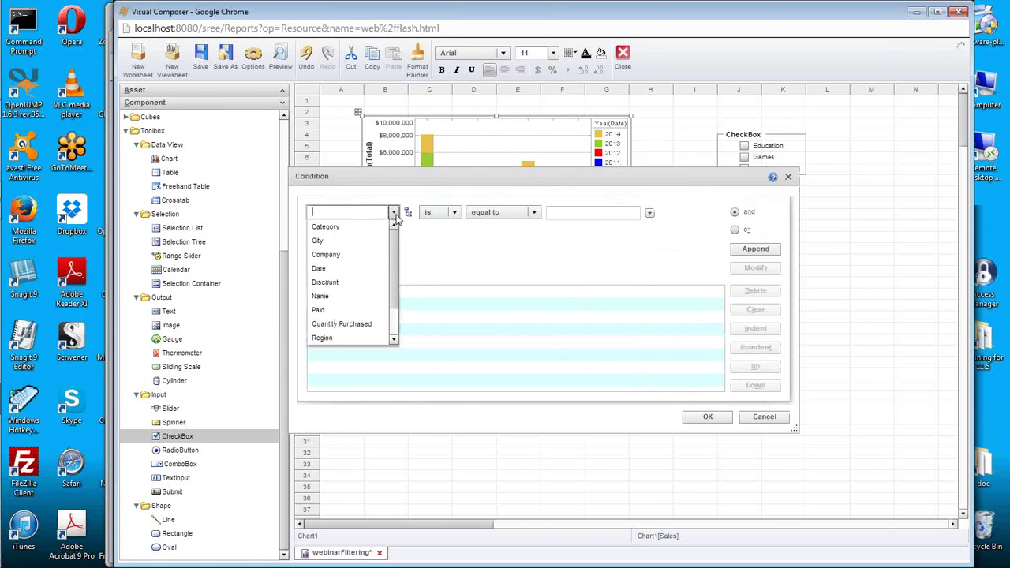
left_click(360, 228)
left_click(534, 213)
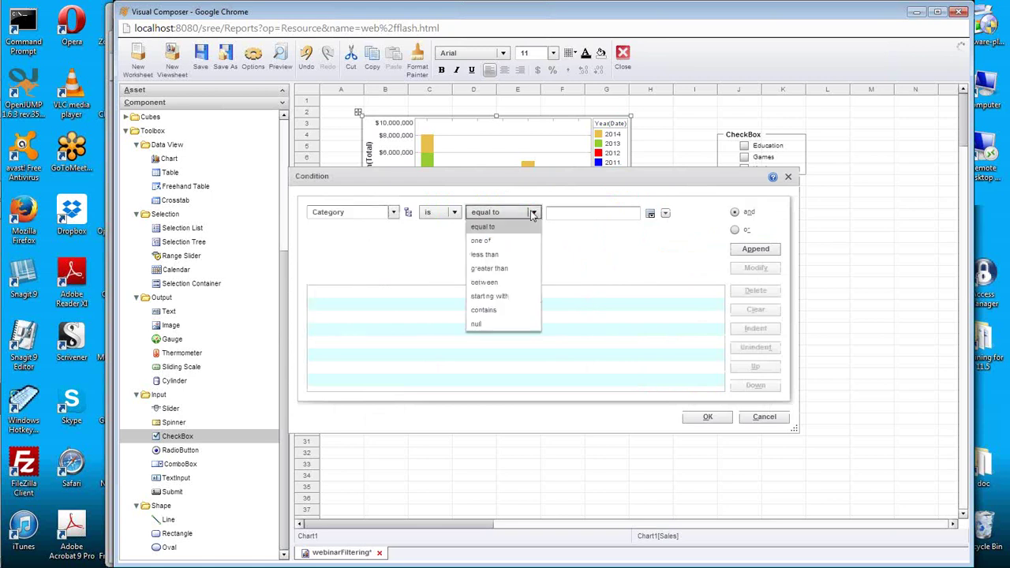
left_click(511, 240)
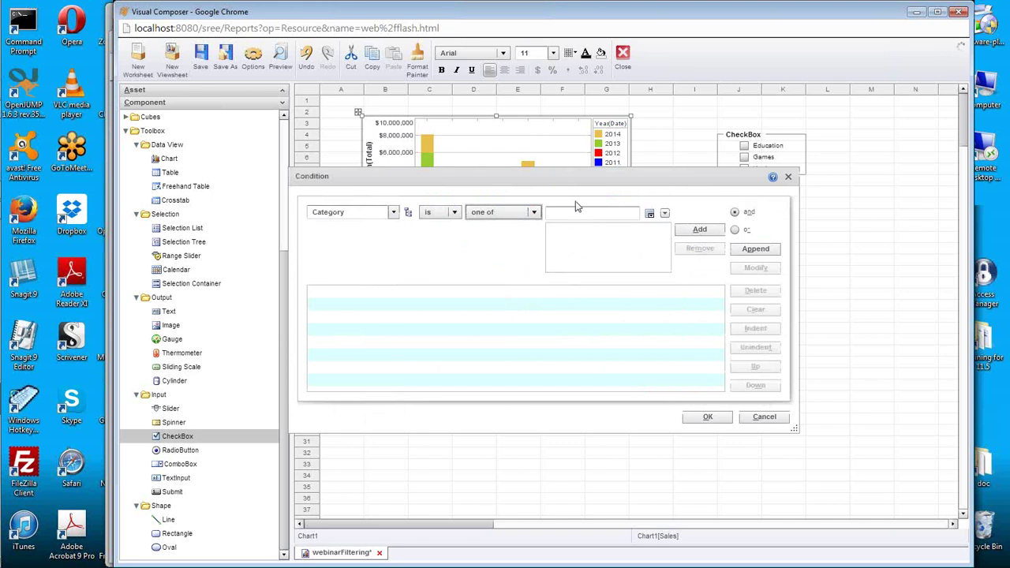
Complete the upper bar chart's Category condition with the variable $(CategorySelection) as its value, append it, and apply the condition.
left_click(649, 213)
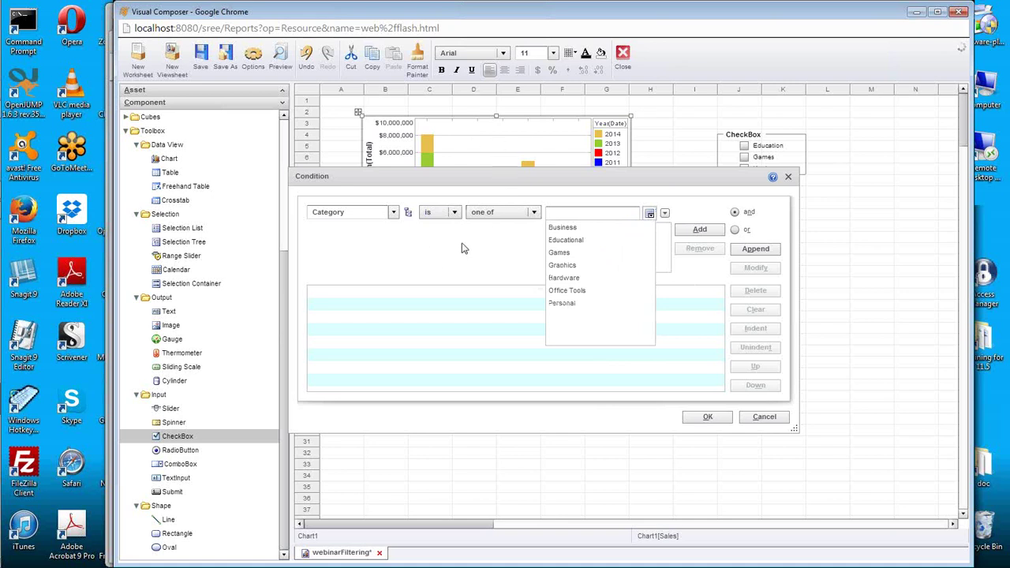
left_click(505, 251)
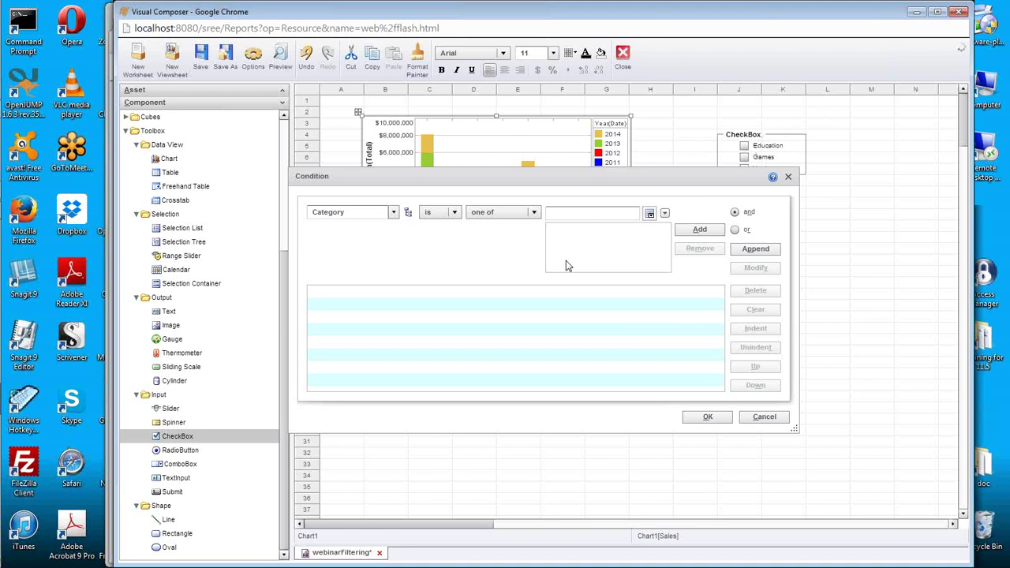
left_click(665, 214)
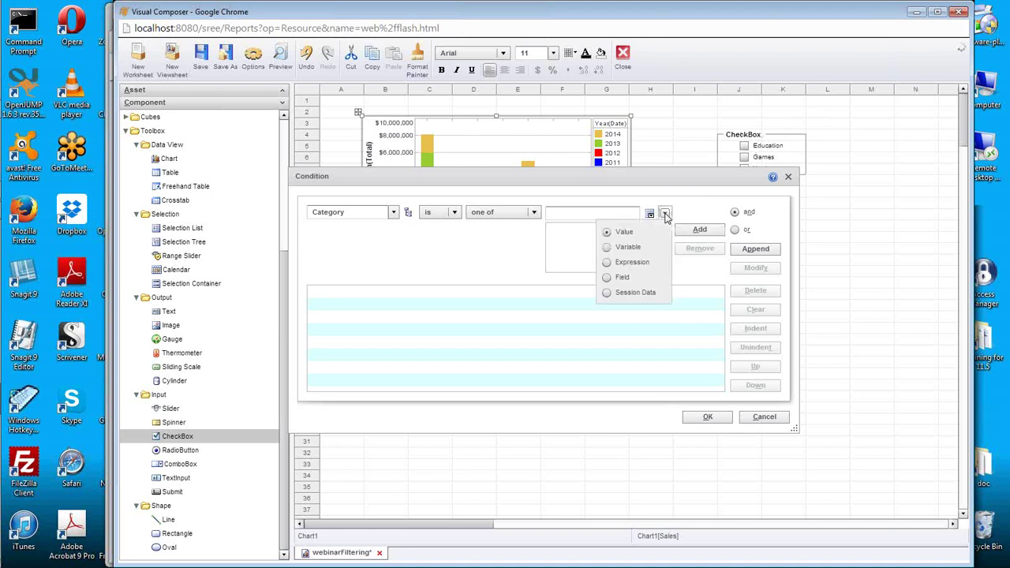
left_click(607, 248)
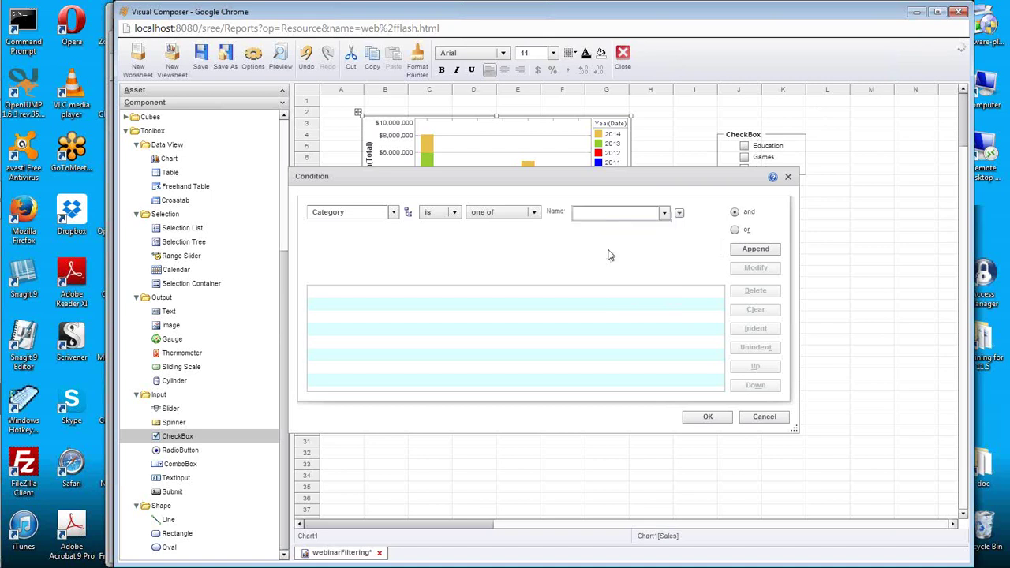
left_click(665, 213)
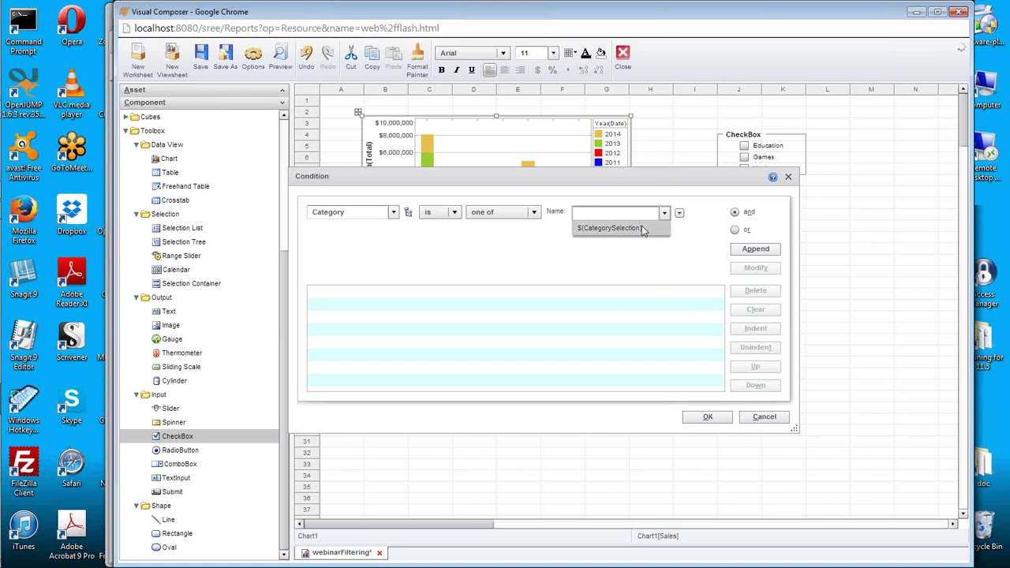
left_click(641, 227)
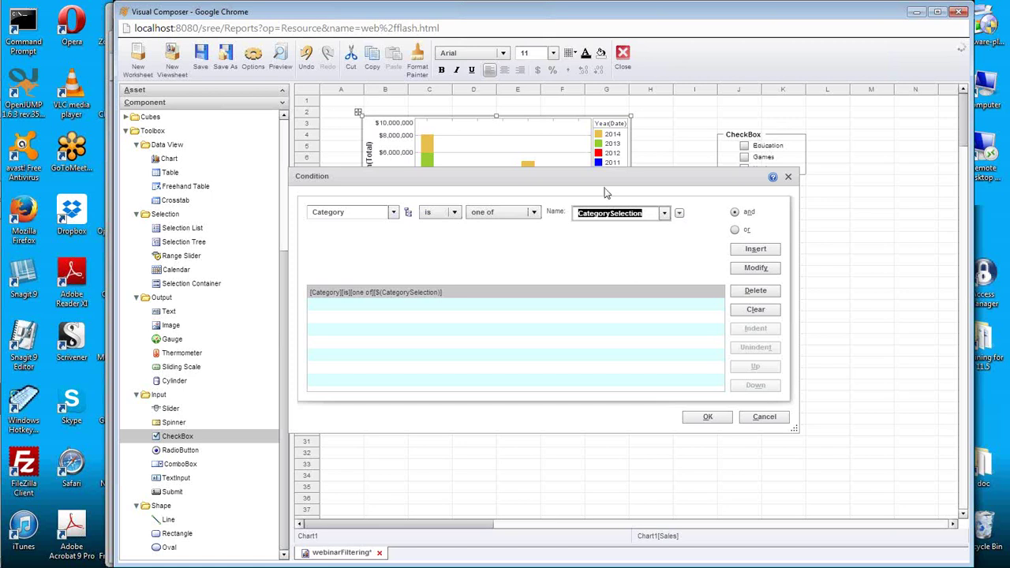
left_click_drag(604, 187, 618, 274)
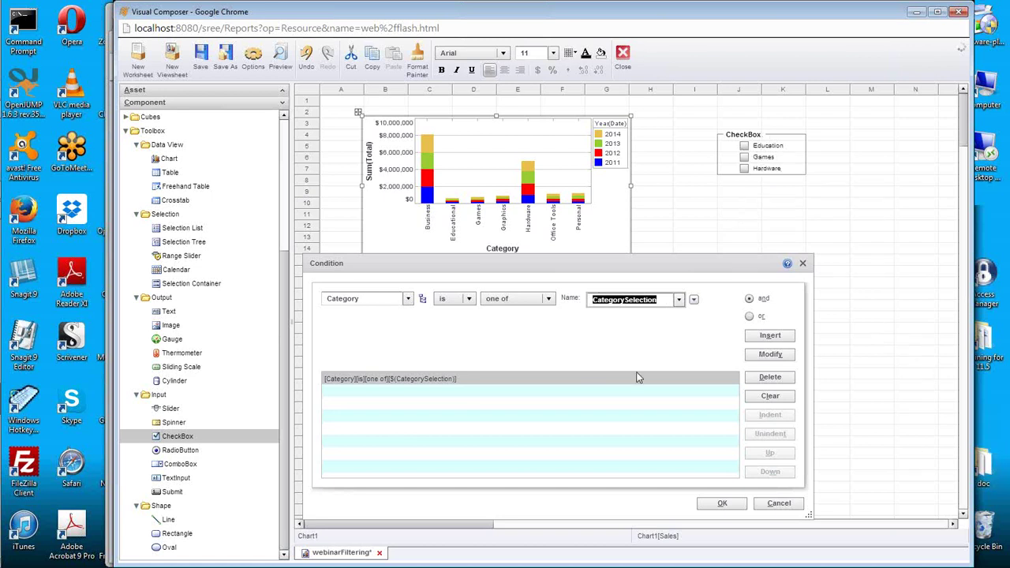
left_click(720, 502)
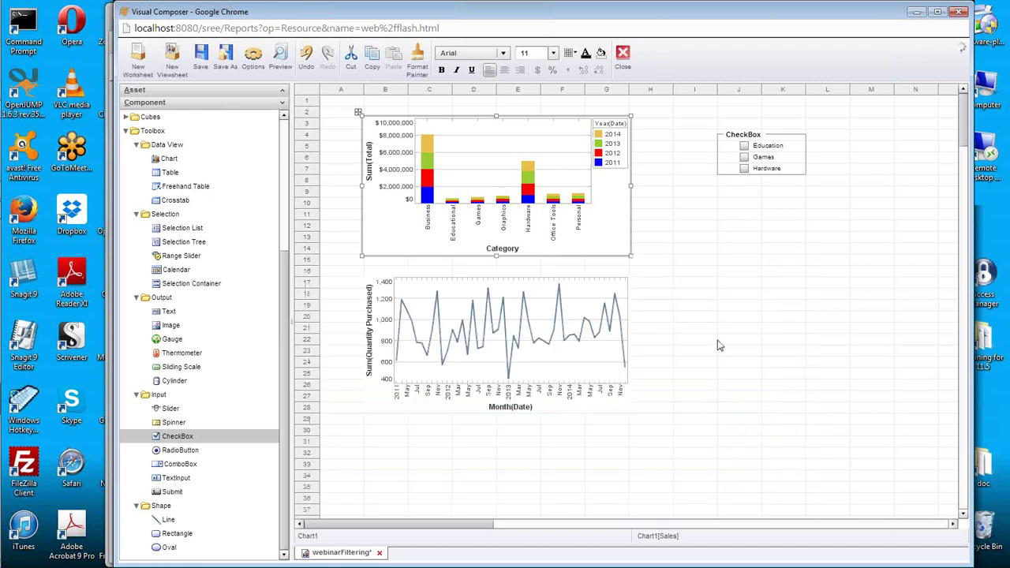
Tick Education, Games and Hardware in the checkbox component to filter the upper bar chart.
left_click(743, 146)
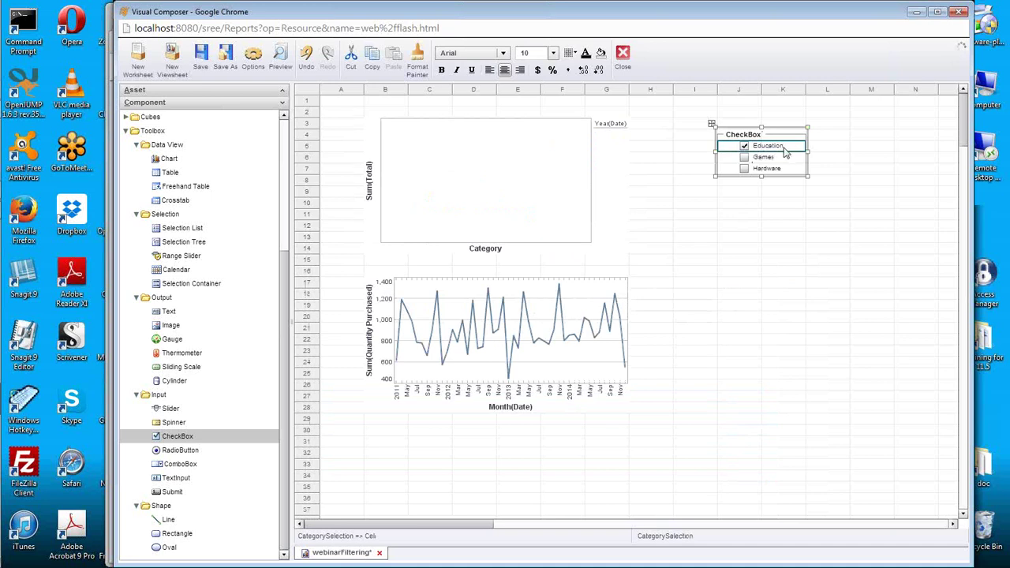
left_click(745, 159)
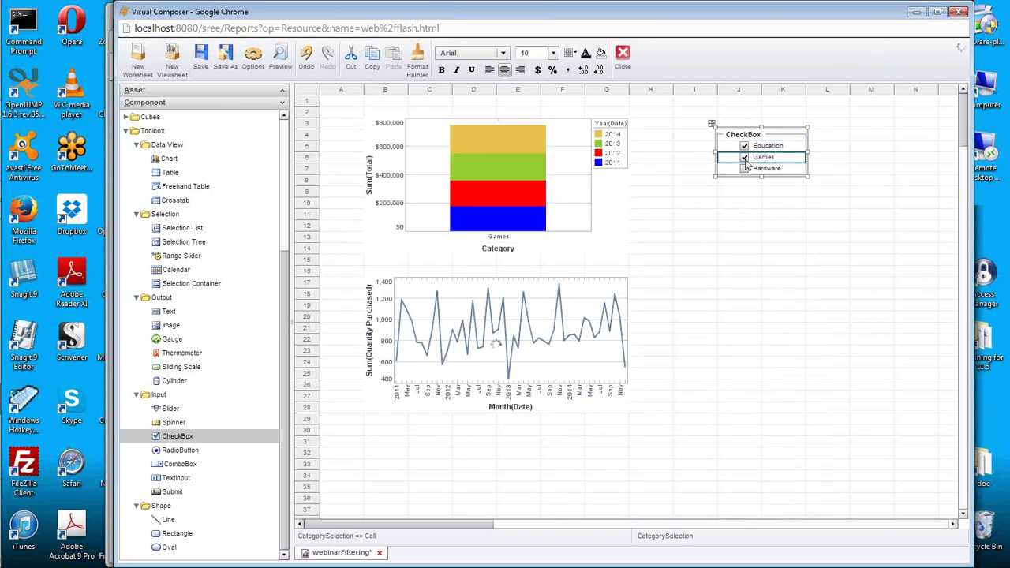
left_click(744, 170)
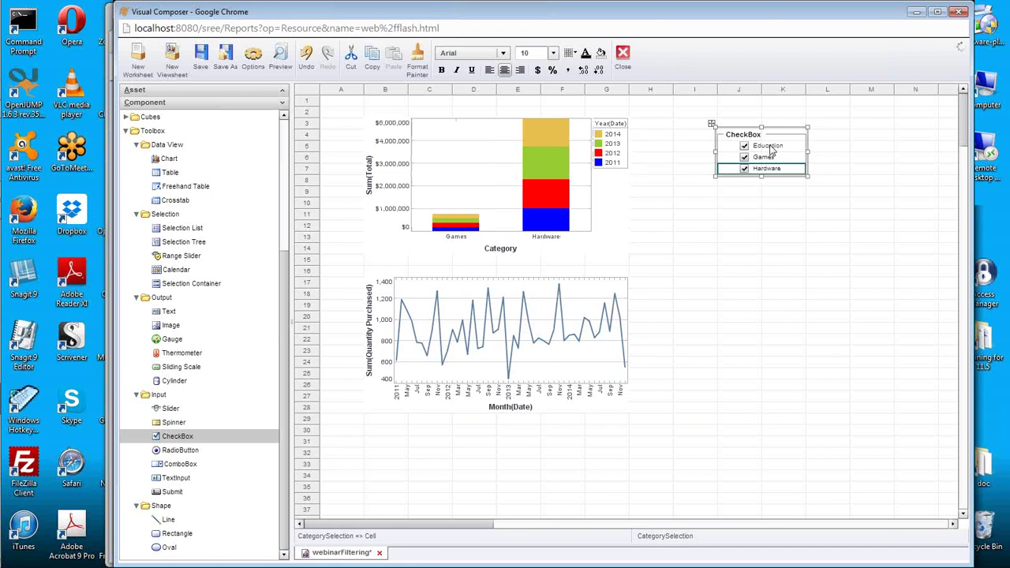
Change the embedded value of the checkbox's Education entry to Educational, and tick Education again.
right_click(745, 135)
left_click(769, 140)
left_click(558, 314)
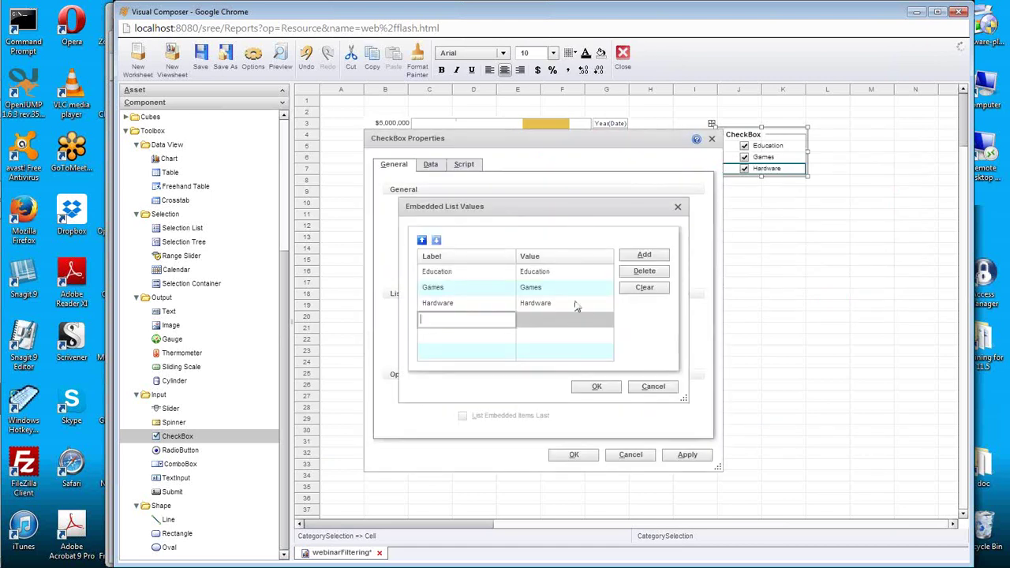
left_click(559, 276)
left_click(560, 274)
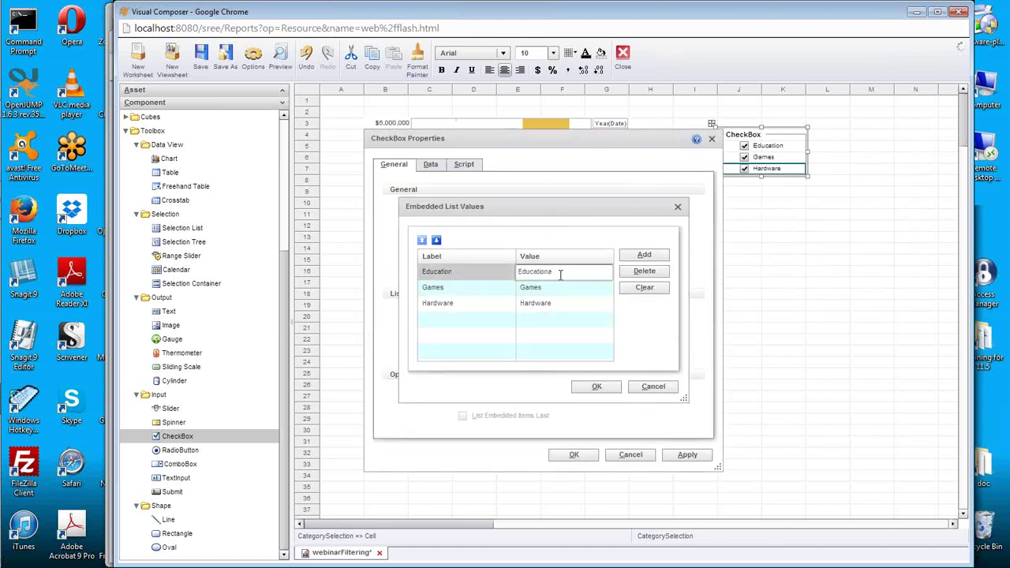
type("al")
left_click(596, 385)
left_click(574, 454)
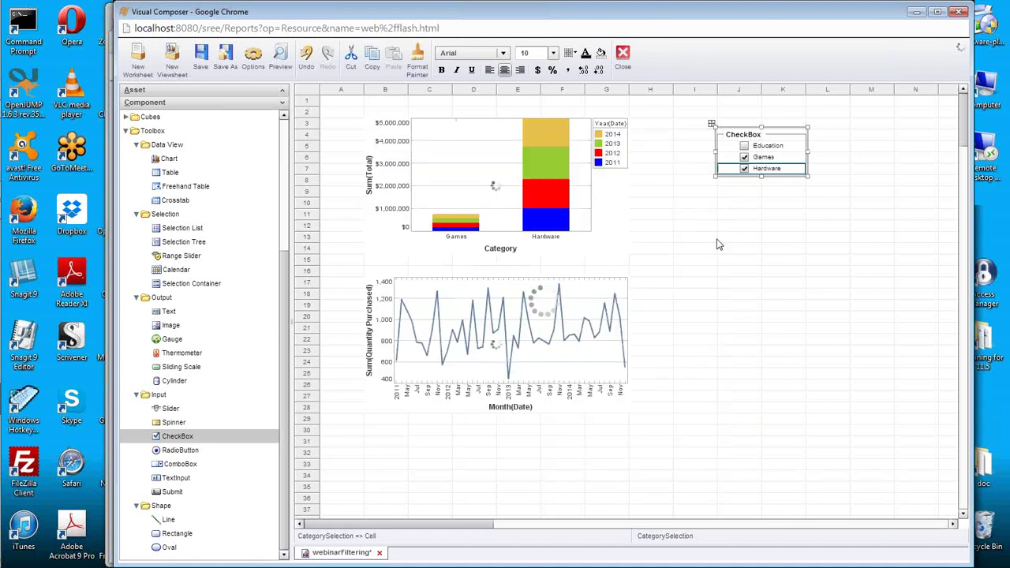
left_click(746, 147)
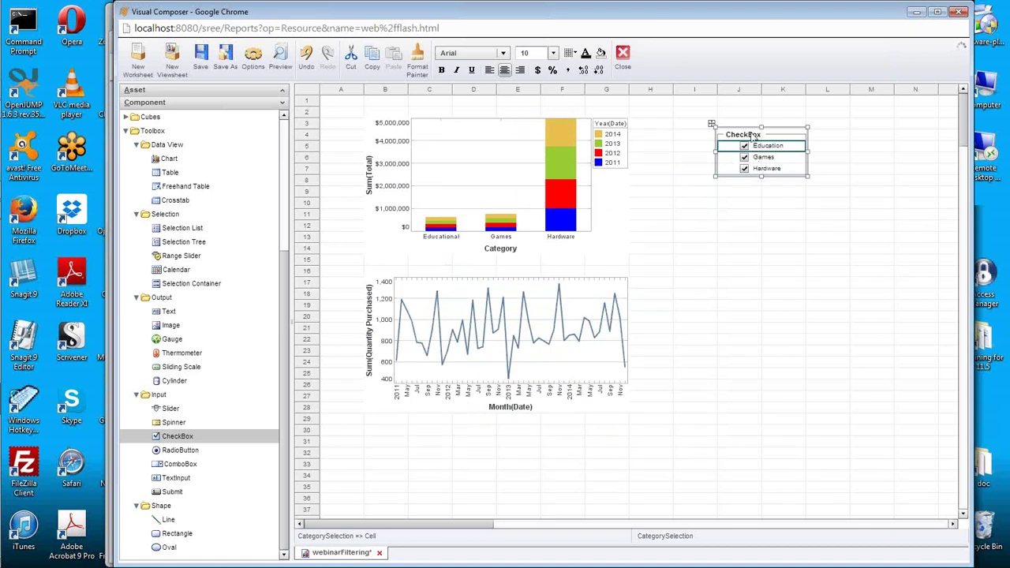
mouse_move(1, 347)
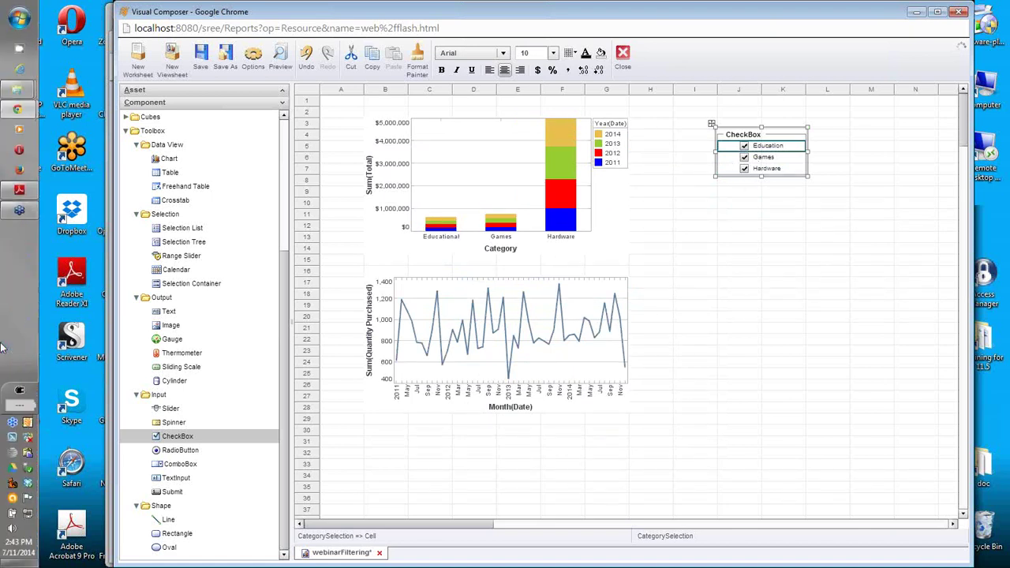